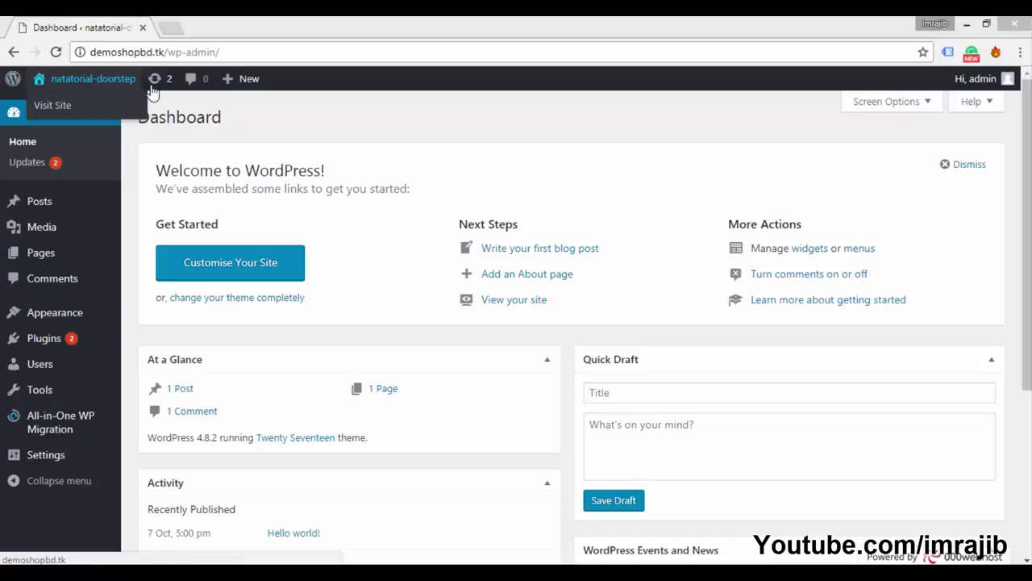
# Step: Open the live site in a new browser tab from the dashboard, check it, and return to the dashboard tab
pyautogui.moveTo(12, 85)
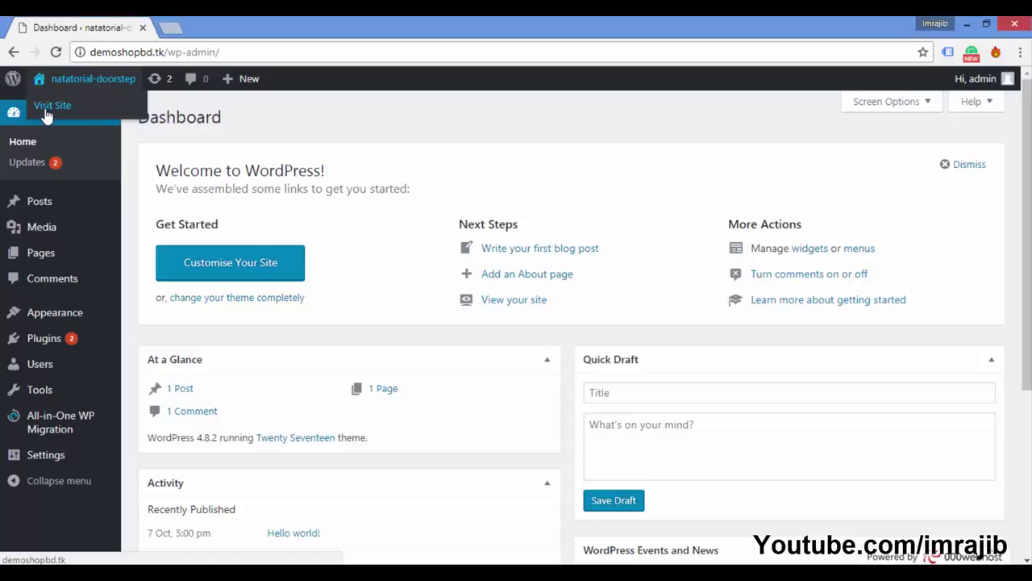
pyautogui.rightClick(42, 115)
pyautogui.click(79, 119)
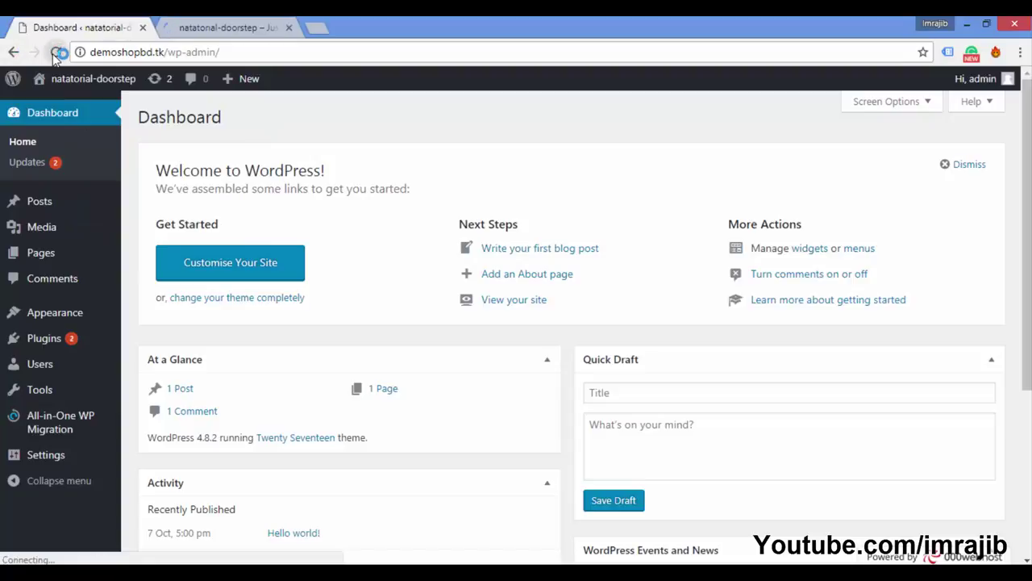
pyautogui.click(228, 27)
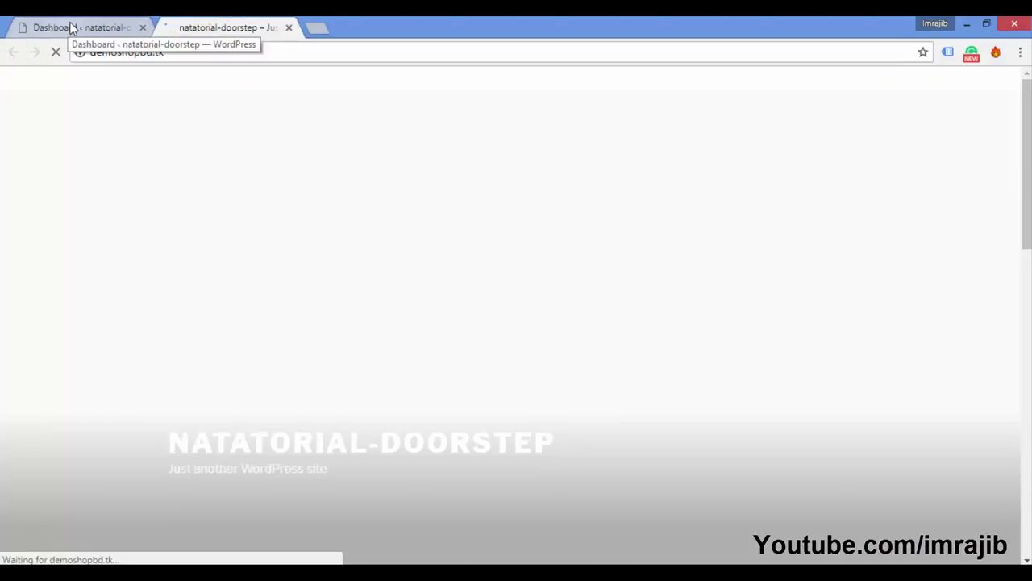
pyautogui.click(72, 27)
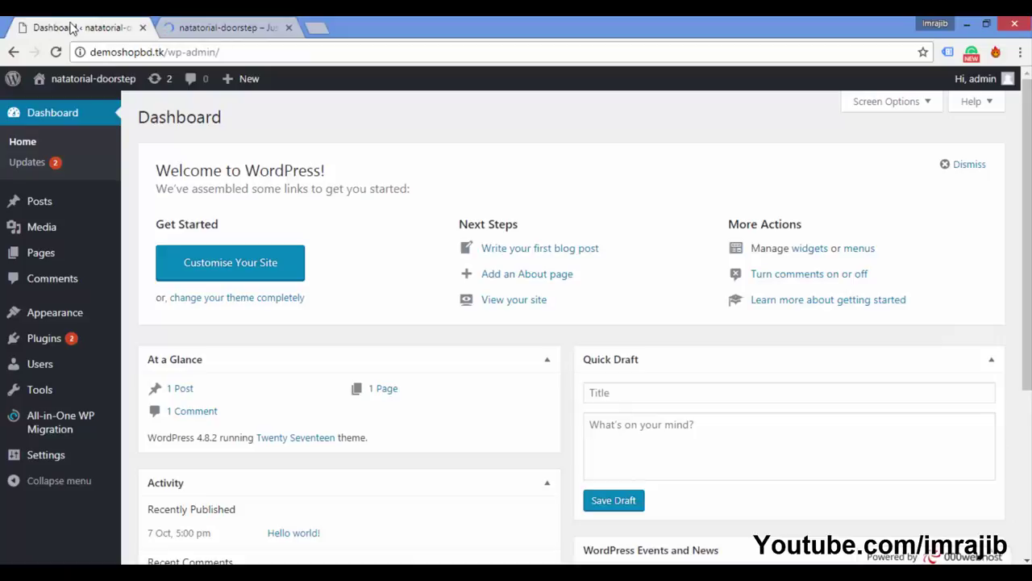
# Step: Look through the live site's homepage from the header down to the posts and return to the dashboard
pyautogui.click(198, 28)
pyautogui.scroll(-10, 279, 205)
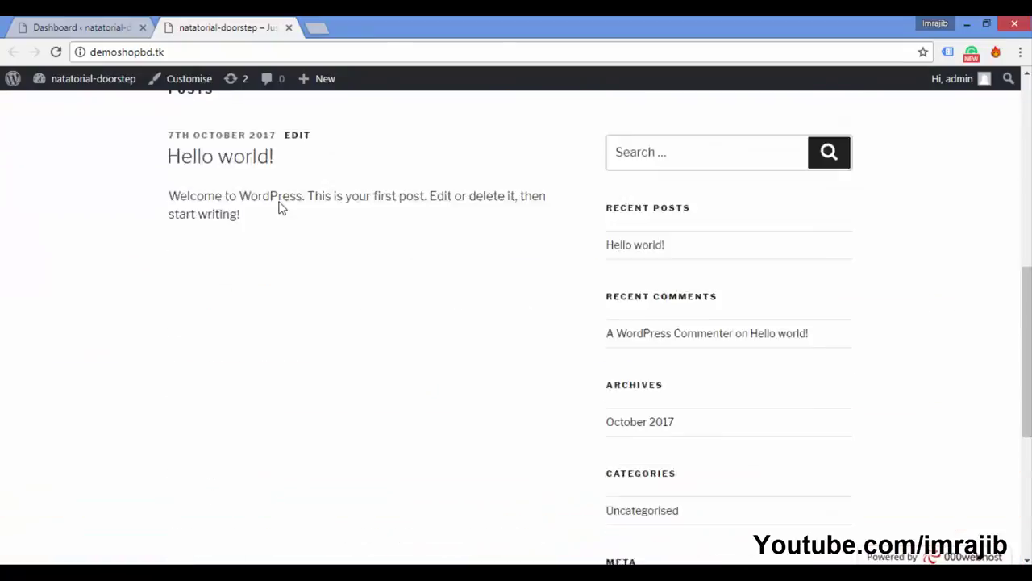
pyautogui.scroll(10, 274, 202)
pyautogui.click(101, 27)
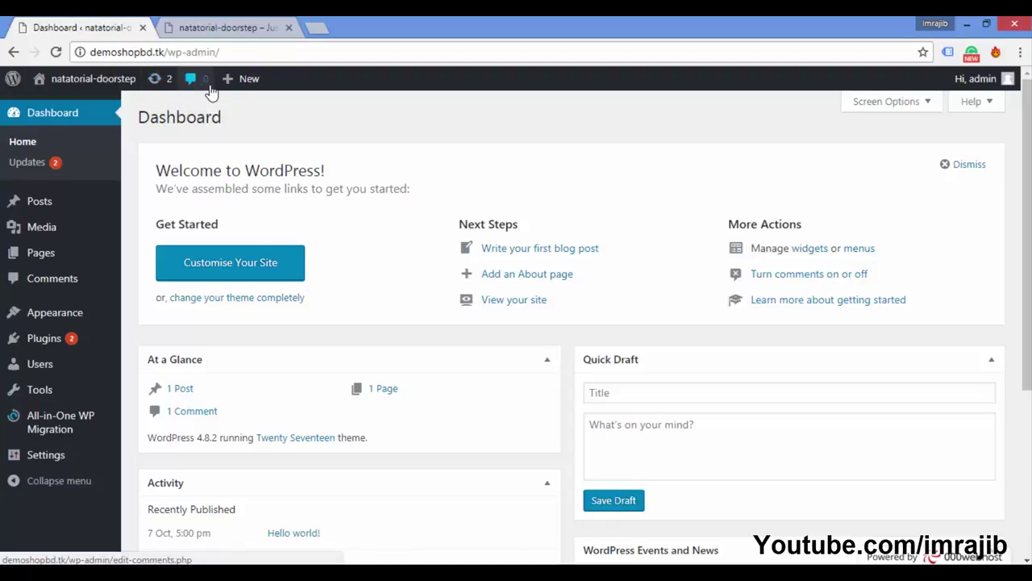
pyautogui.moveTo(236, 86)
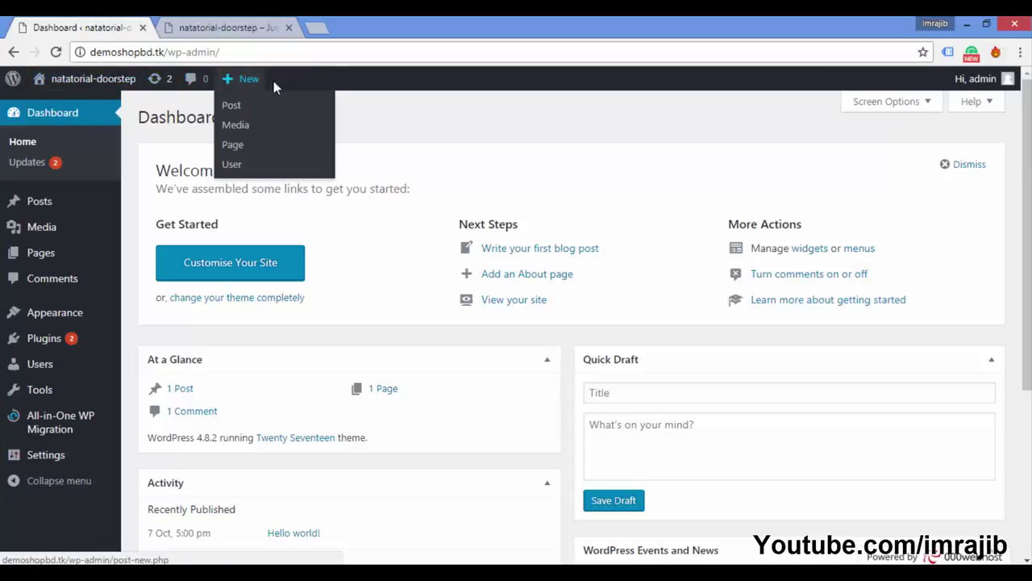
pyautogui.moveTo(957, 85)
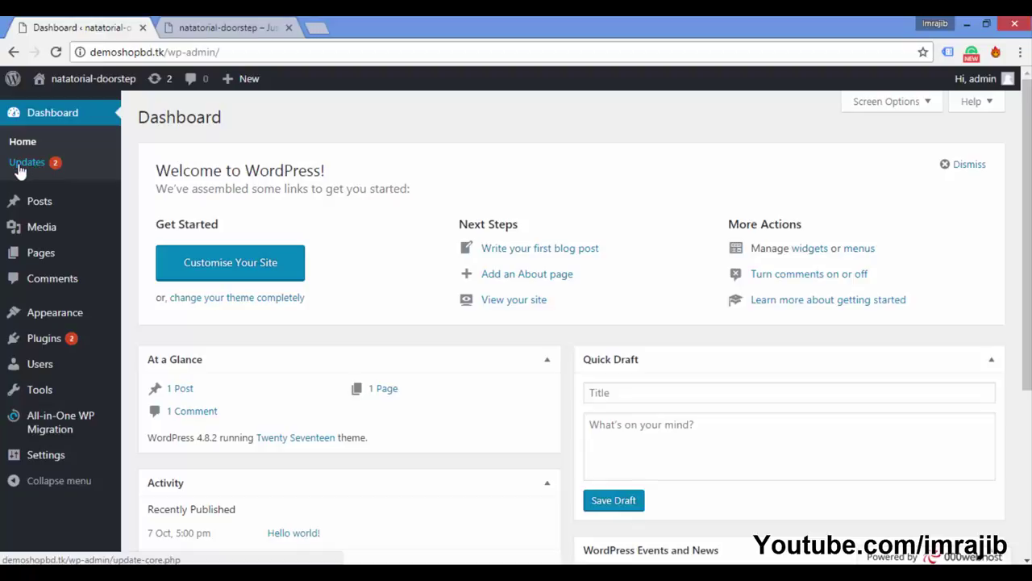
pyautogui.moveTo(6, 216)
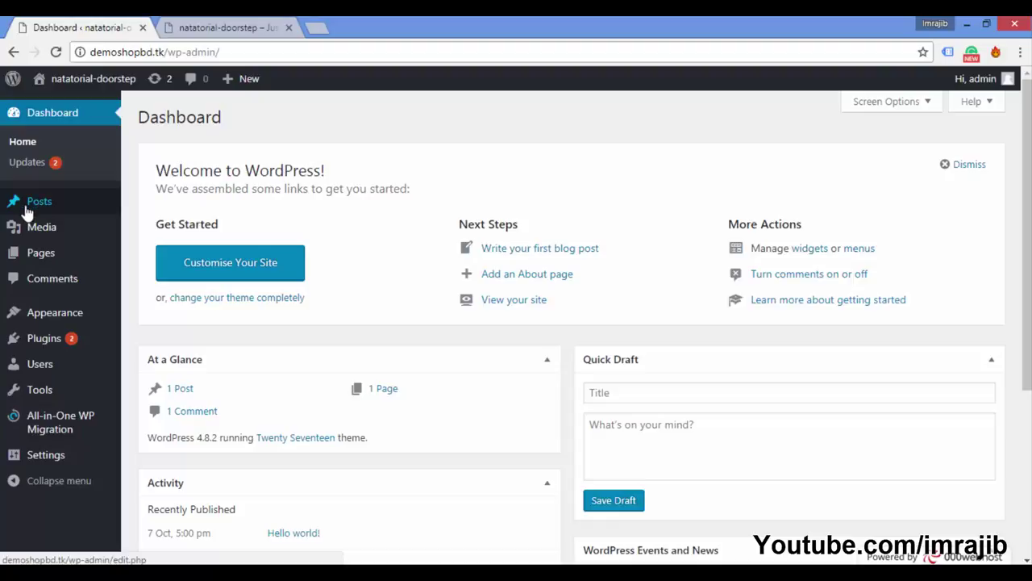
pyautogui.moveTo(48, 206)
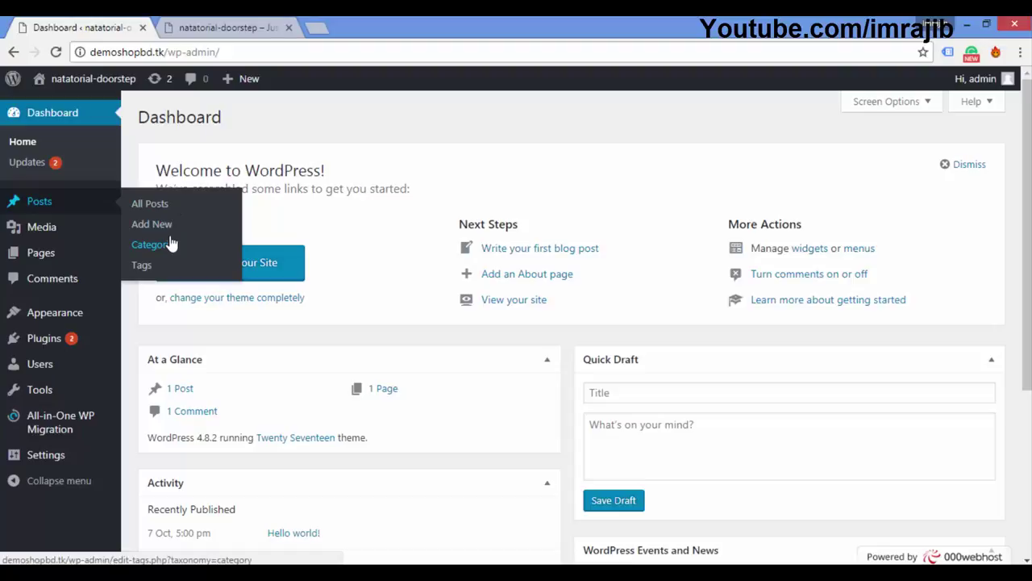
# Step: Examine the live homepage's header, post list, sidebar widgets and footer, noting how the existing post is displayed
pyautogui.click(241, 33)
pyautogui.scroll(-10, 419, 302)
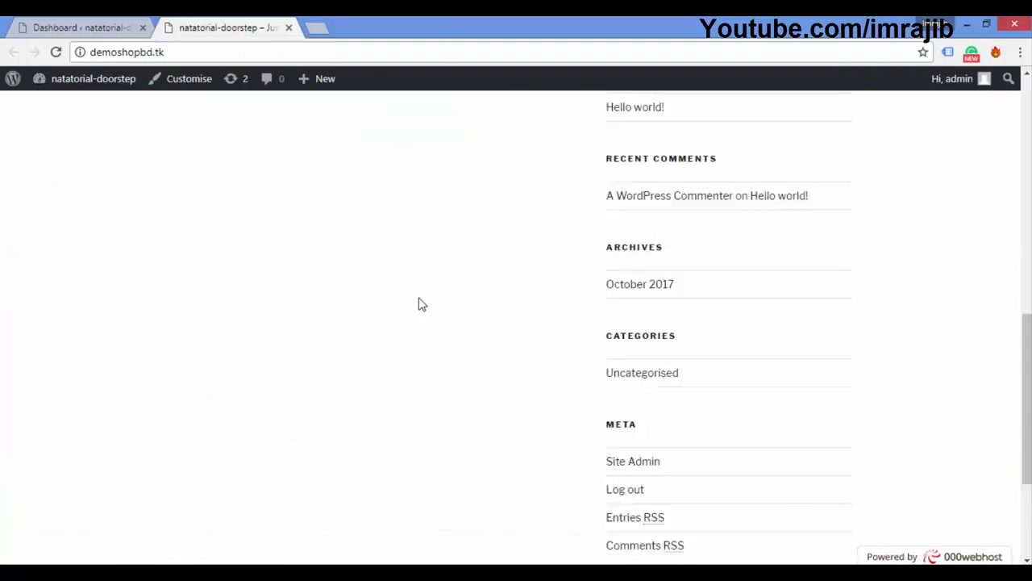
pyautogui.scroll(10, 420, 302)
pyautogui.scroll(-5, 420, 298)
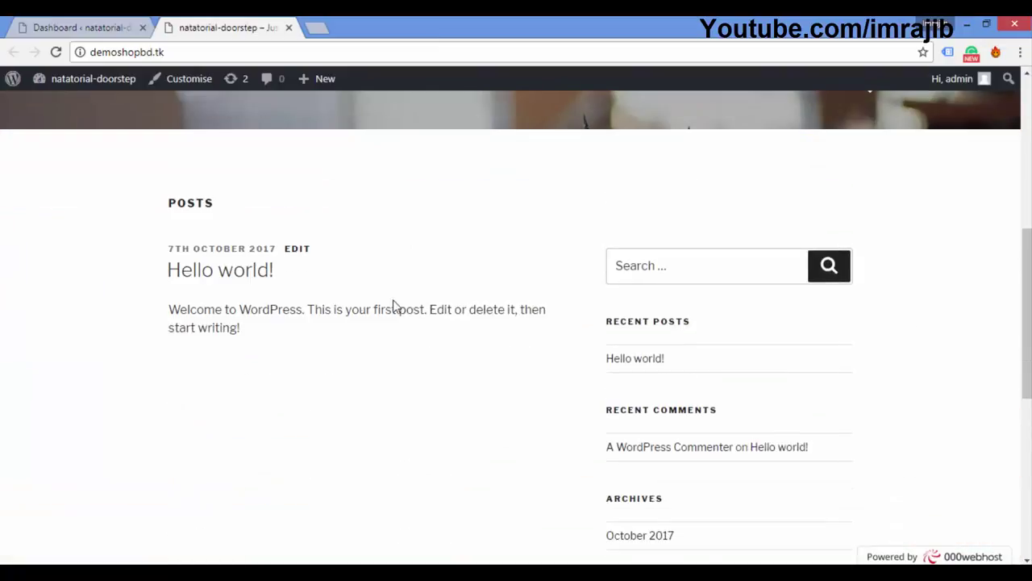
pyautogui.moveTo(169, 279); pyautogui.dragTo(309, 280)
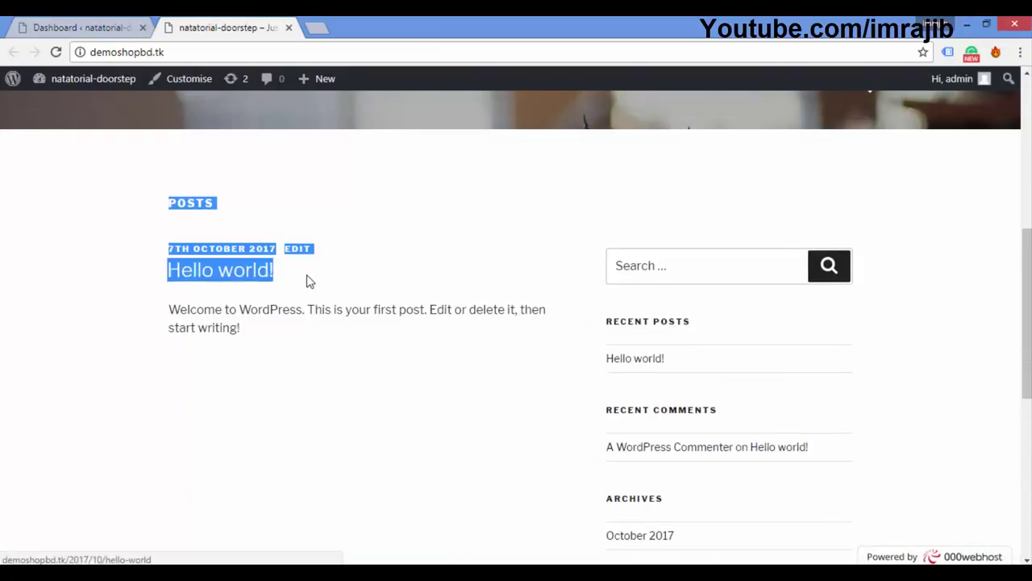
pyautogui.click(322, 284)
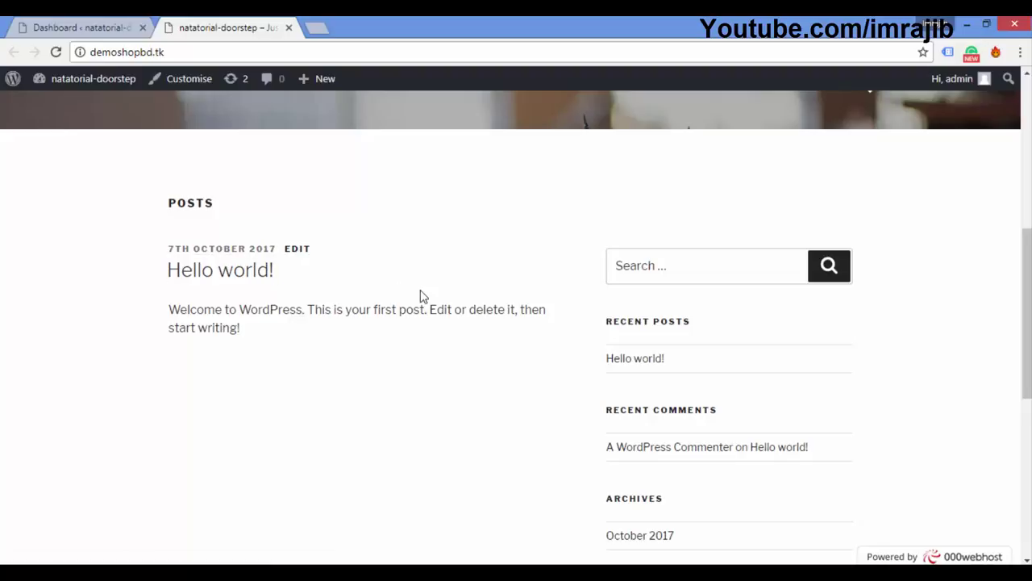
pyautogui.scroll(-1, 371, 287)
pyautogui.scroll(-5, 369, 287)
pyautogui.scroll(-1, 551, 408)
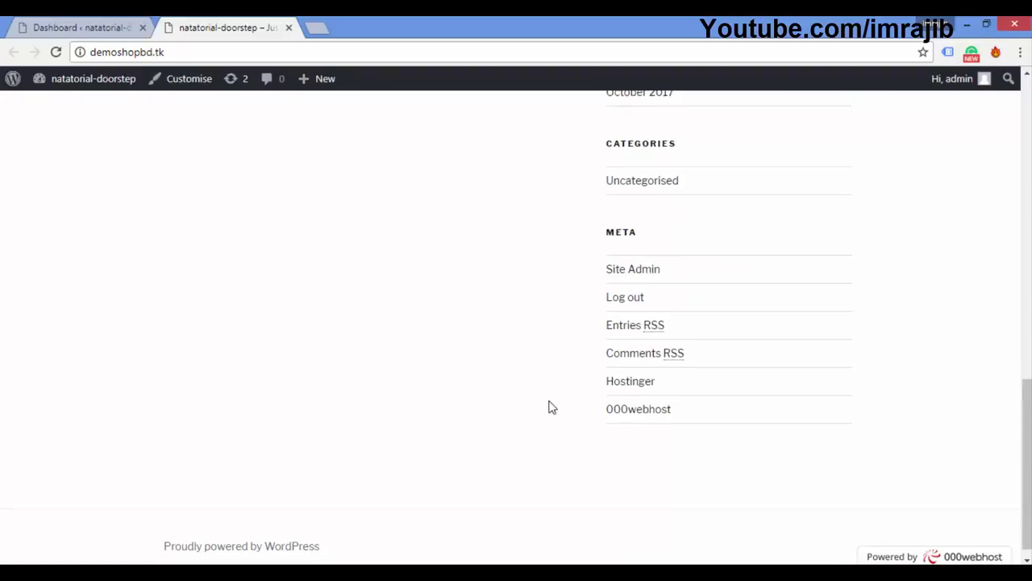
pyautogui.scroll(7, 548, 408)
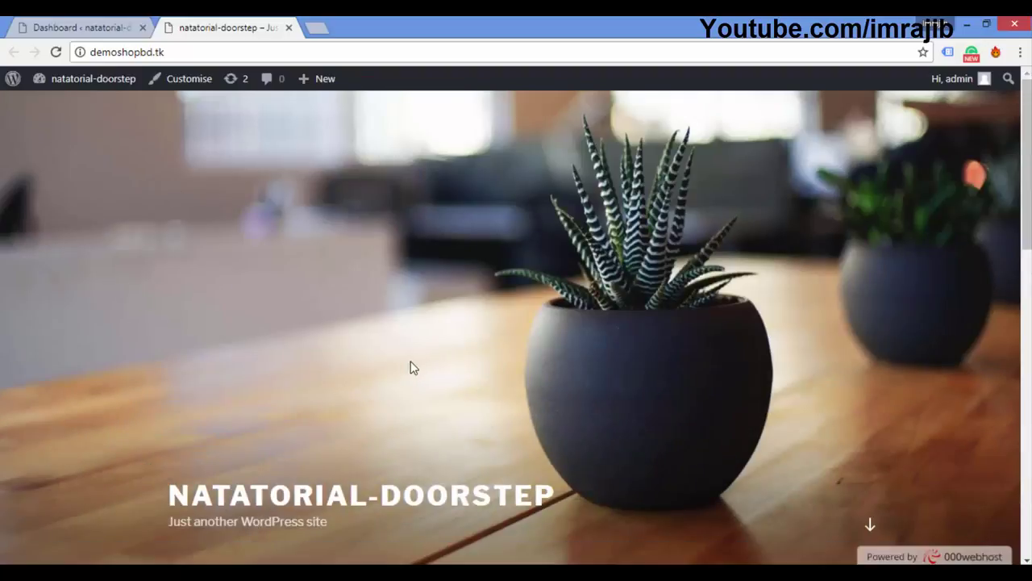
pyautogui.scroll(-3, 410, 367)
pyautogui.scroll(3, 410, 367)
pyautogui.scroll(-8, 522, 340)
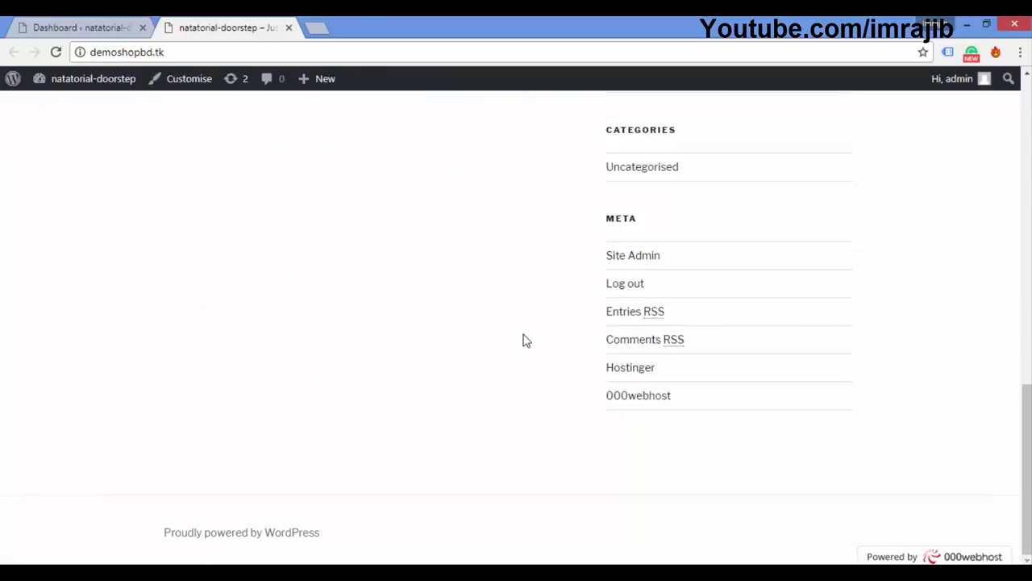
pyautogui.scroll(8, 517, 323)
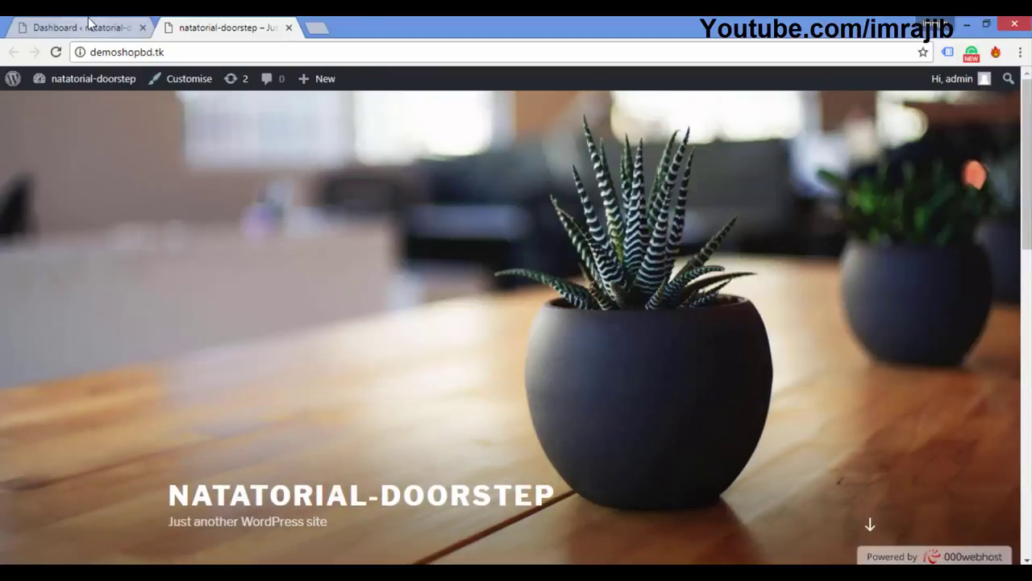
# Step: From the dashboard, open the editor for adding a new post in a separate browser tab
pyautogui.click(91, 26)
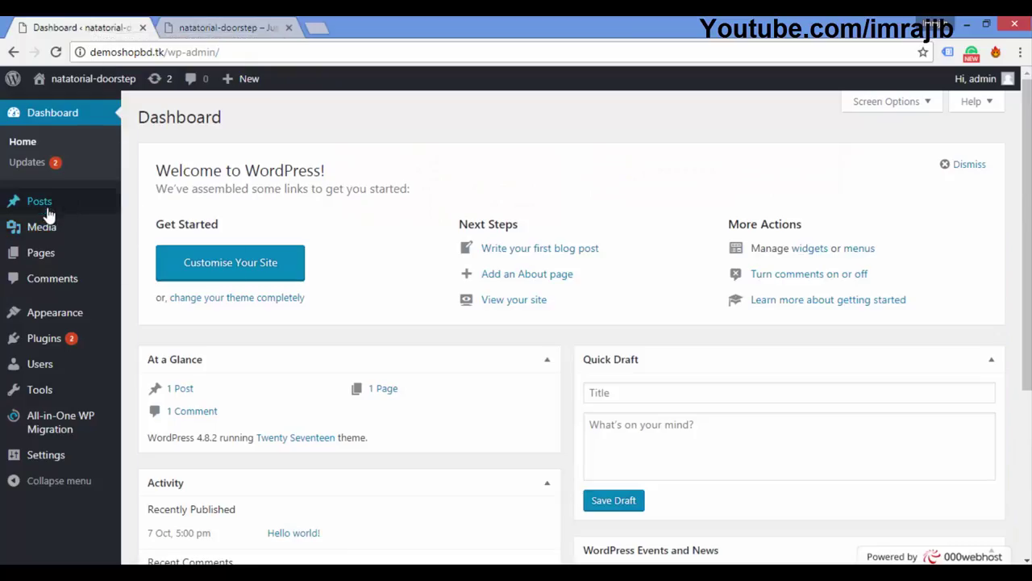
pyautogui.rightClick(154, 229)
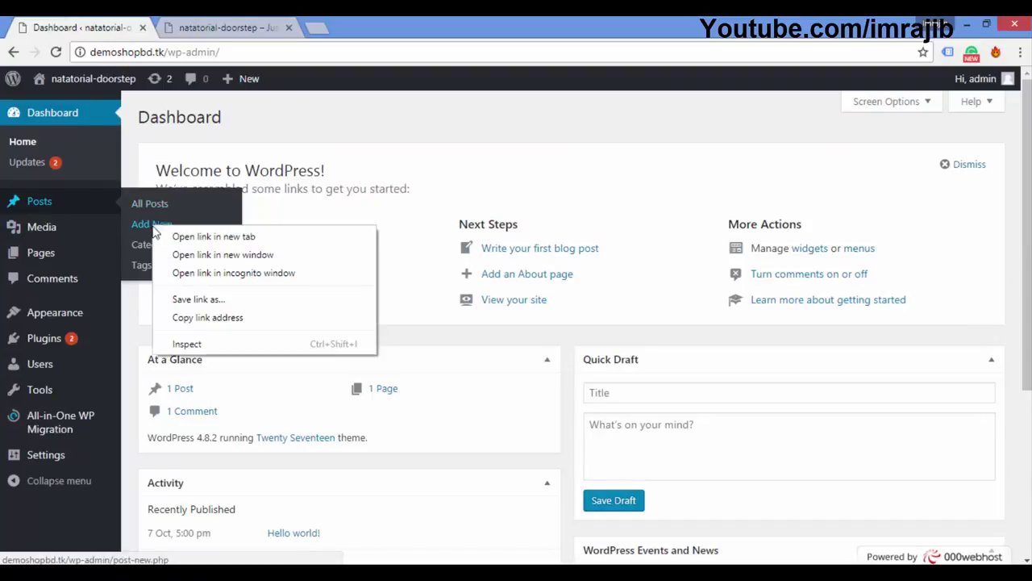
pyautogui.click(211, 236)
pyautogui.click(384, 27)
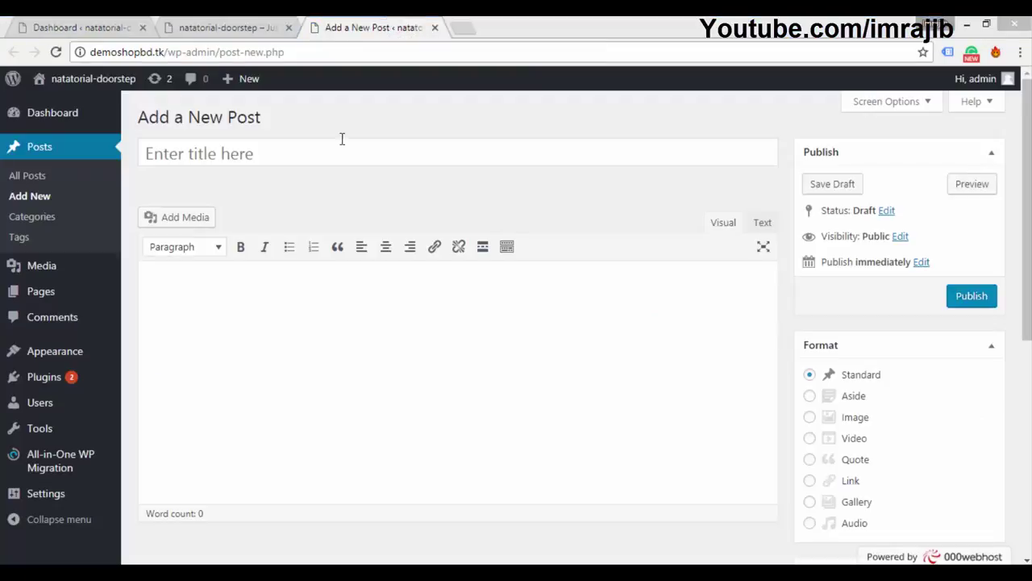
# Step: Title the new post "Test Post" and enter "Test post" as its body text
pyautogui.click(261, 154)
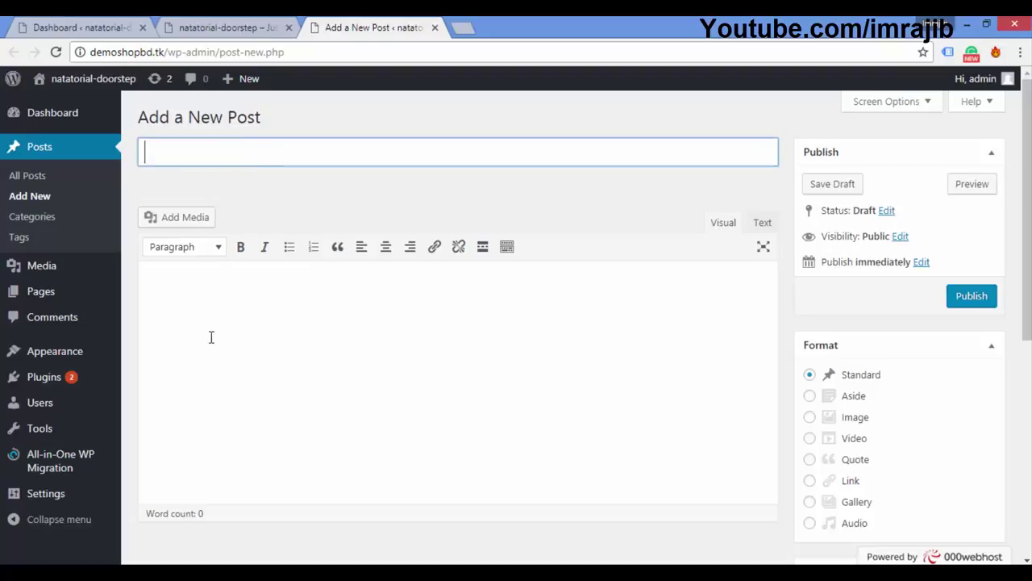
pyautogui.click(272, 347)
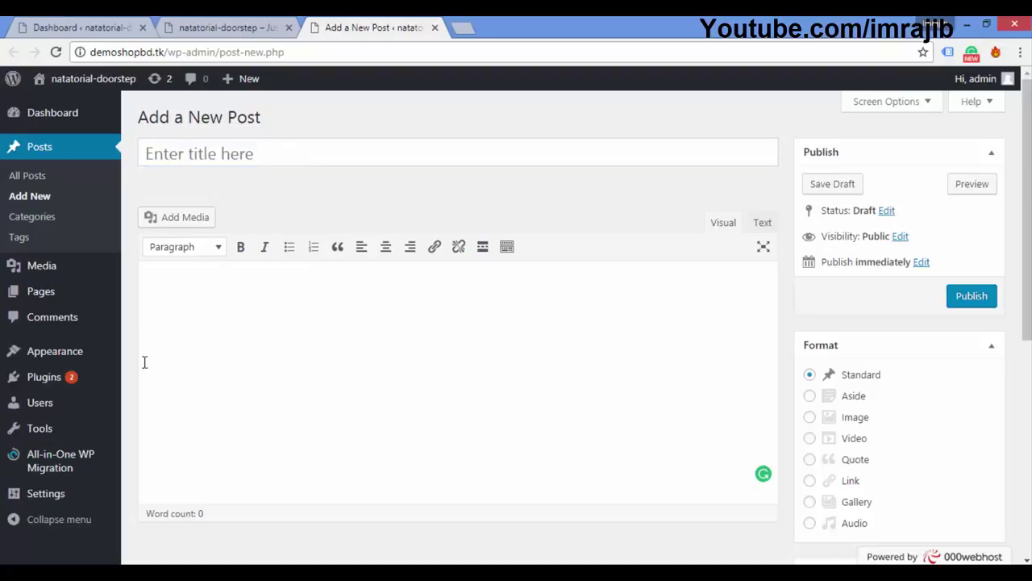
pyautogui.click(256, 152)
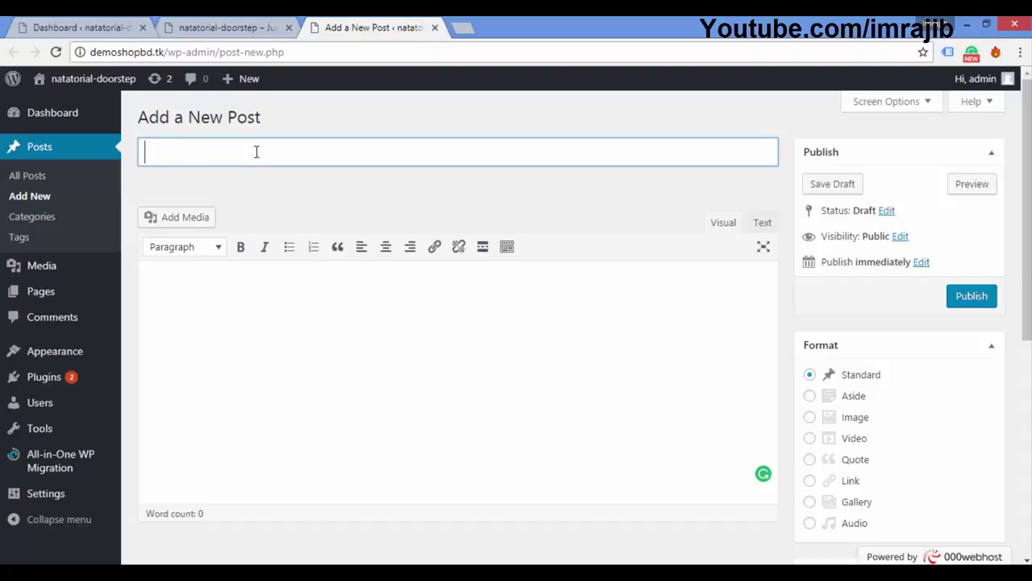
pyautogui.write('Test Post')
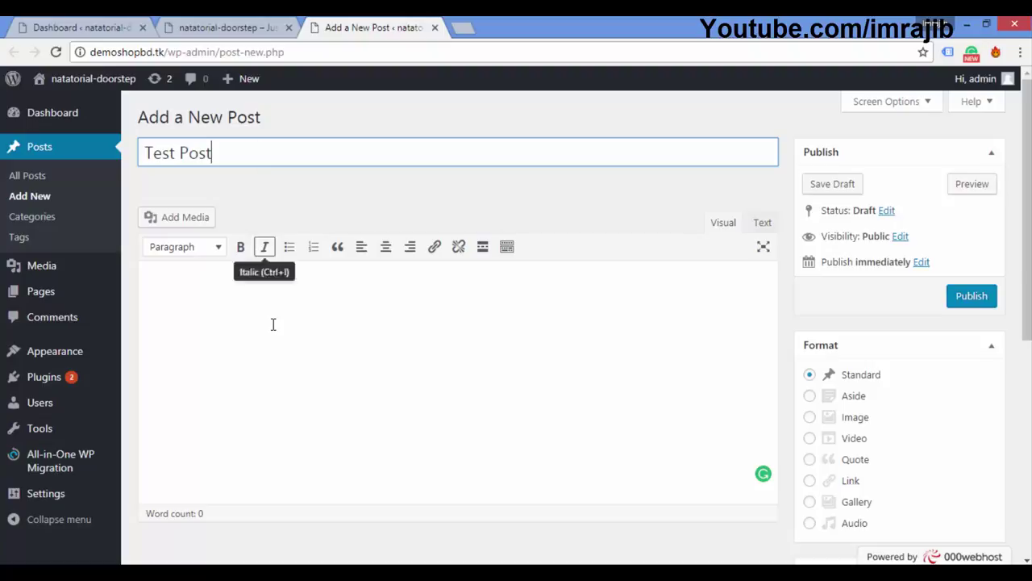
pyautogui.click(171, 387)
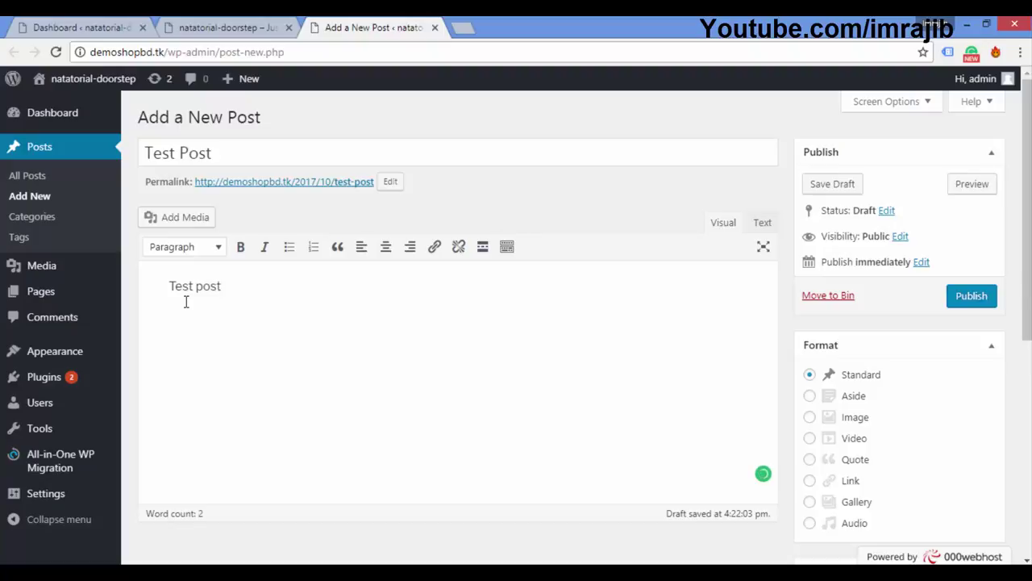
pyautogui.click(171, 247)
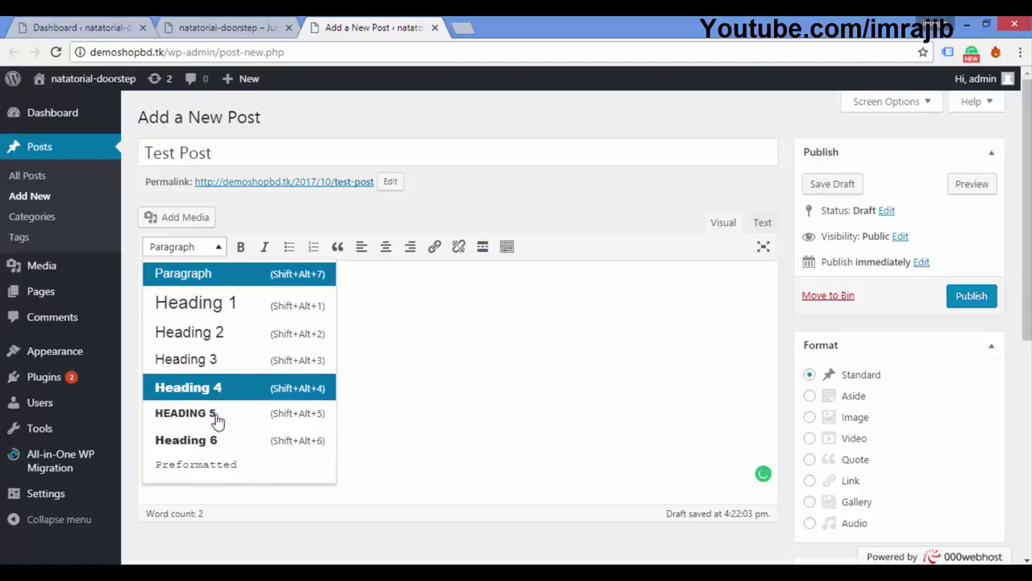
pyautogui.click(401, 380)
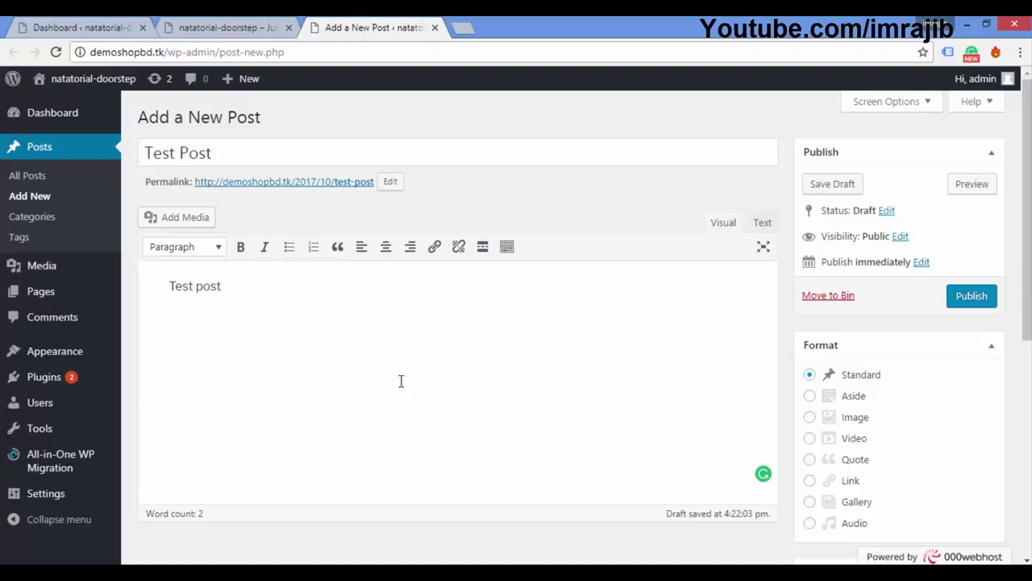
pyautogui.click(239, 155)
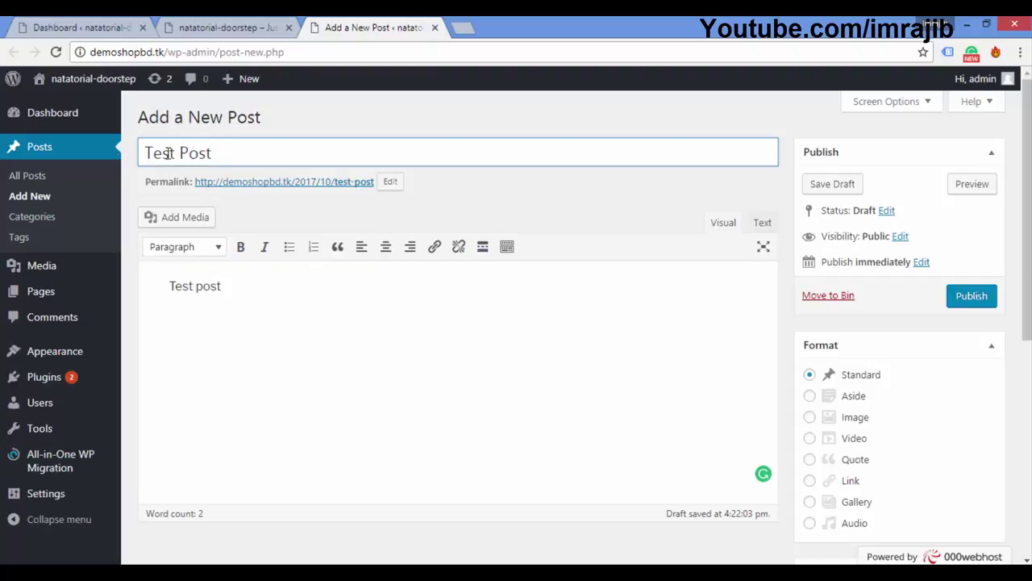
pyautogui.click(213, 256)
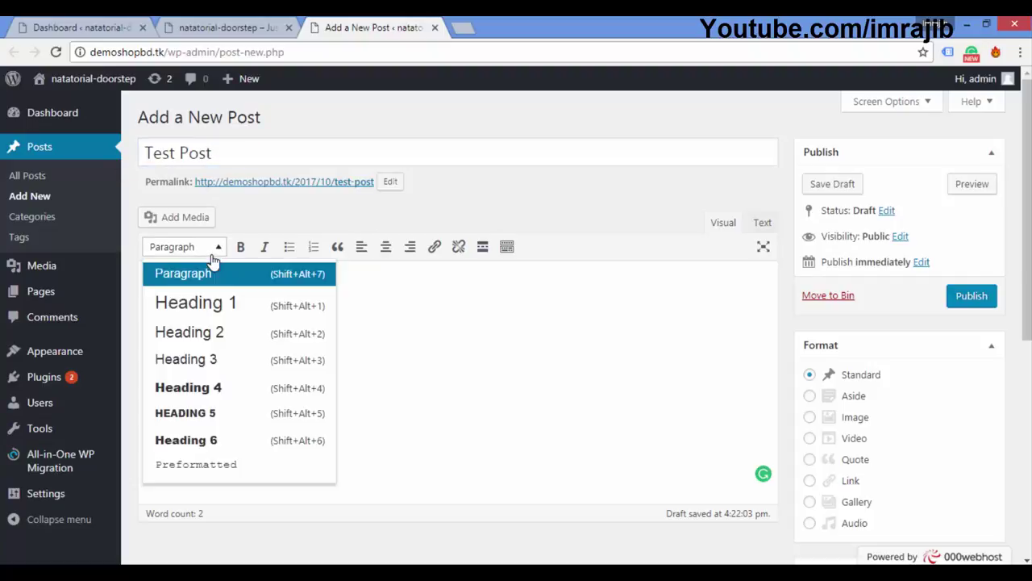
pyautogui.click(425, 313)
# Step: Format the "Test post" body text as Heading 2
pyautogui.moveTo(260, 289); pyautogui.dragTo(167, 289)
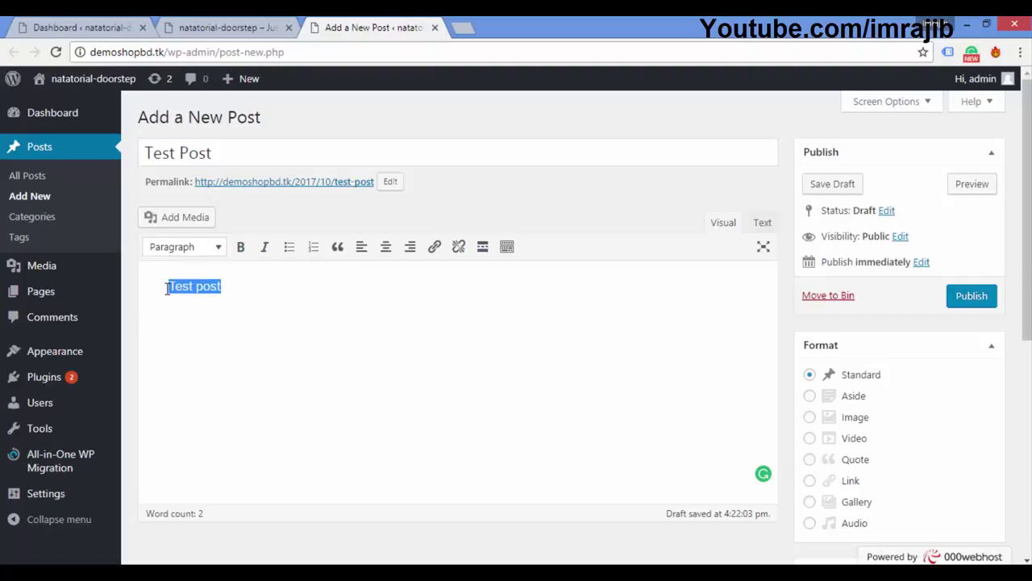
pyautogui.click(176, 247)
pyautogui.click(194, 326)
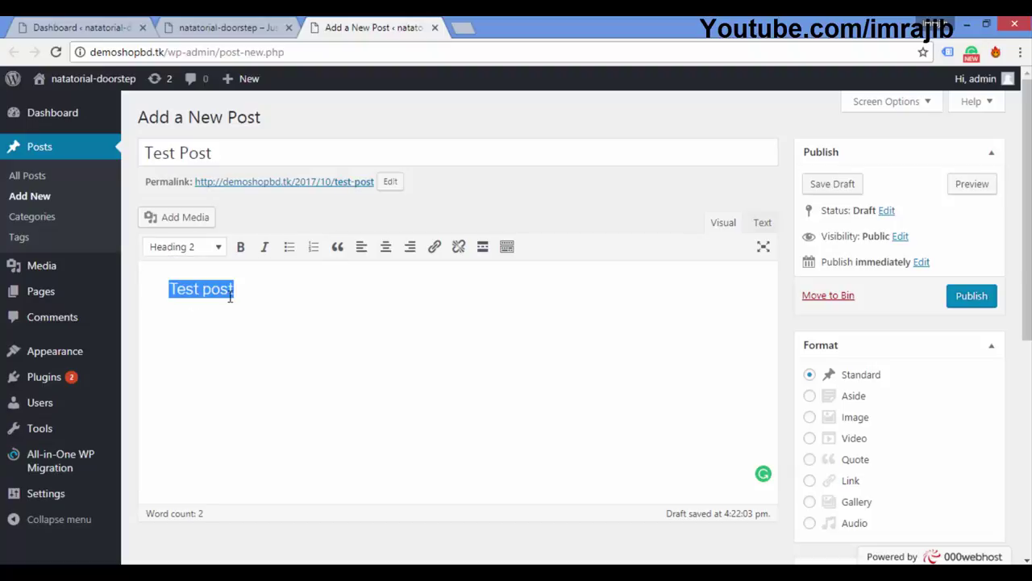
pyautogui.click(261, 291)
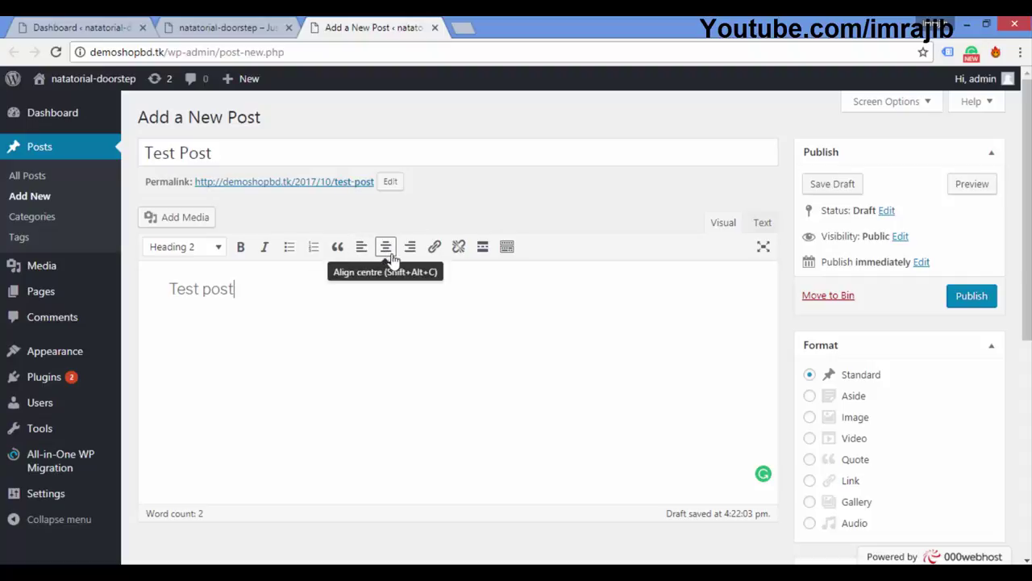
pyautogui.moveTo(261, 290); pyautogui.dragTo(161, 291)
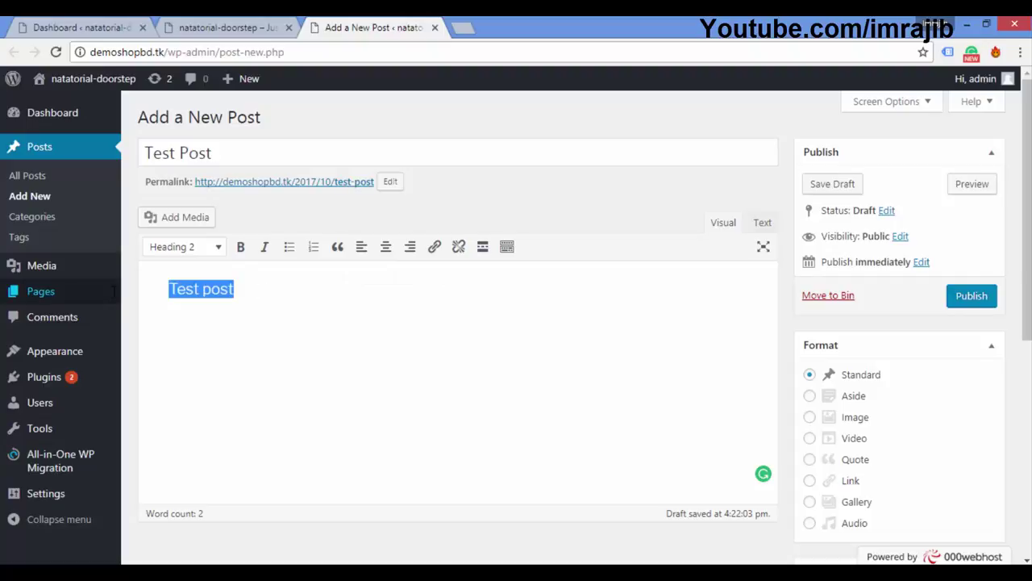
pyautogui.click(434, 247)
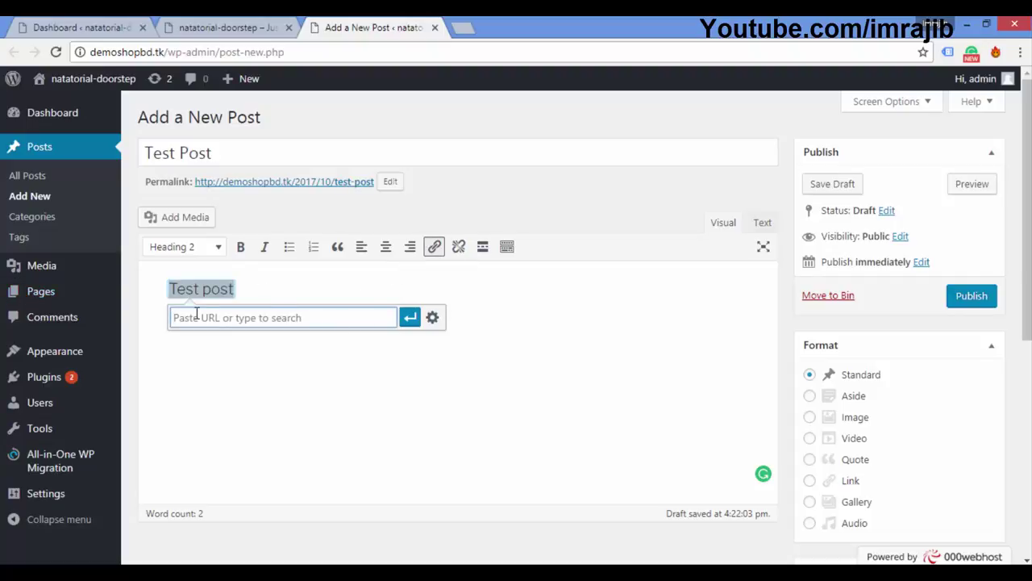
pyautogui.click(458, 253)
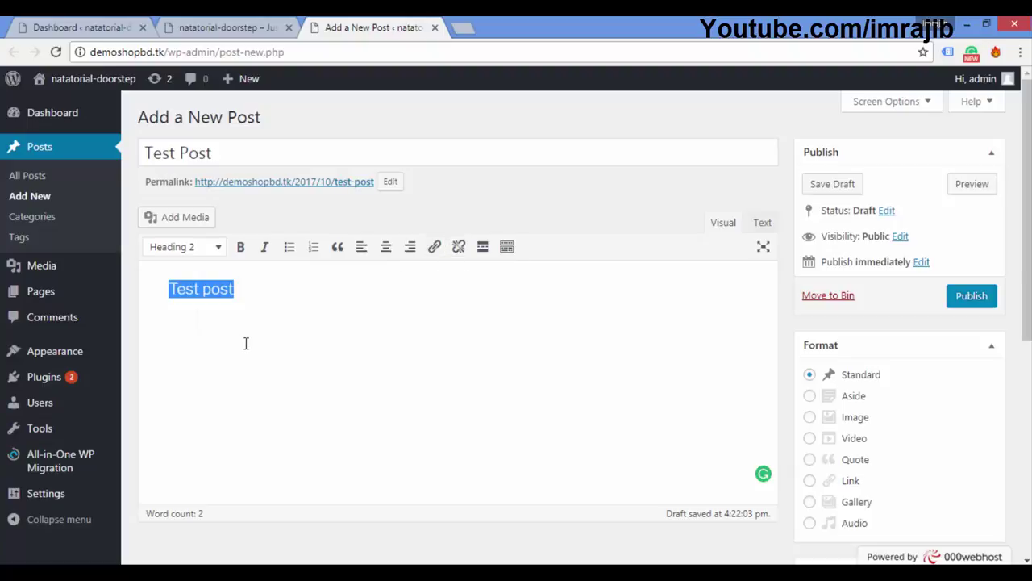
pyautogui.click(282, 320)
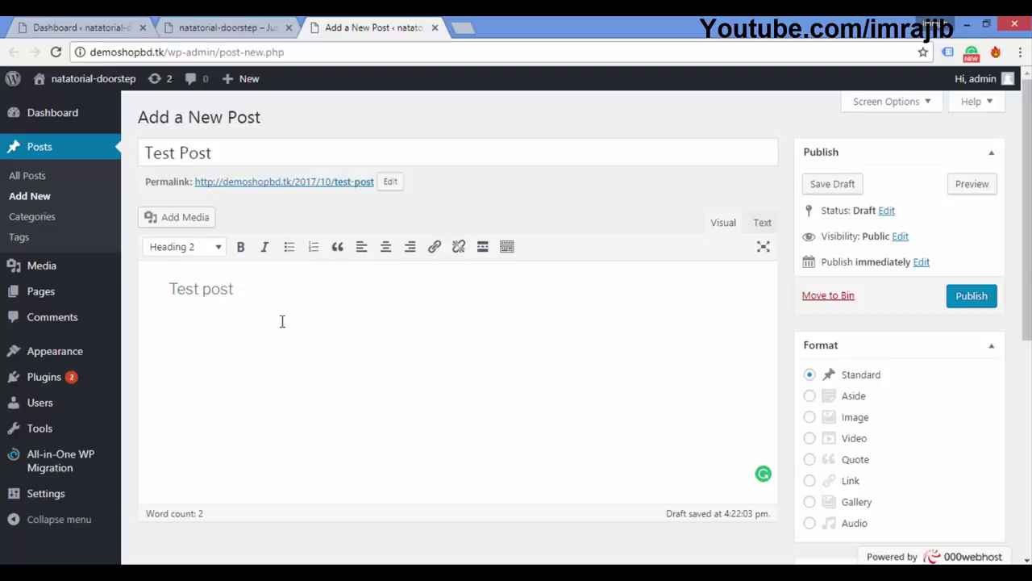
# Step: Examine the post's media upload options and the file picker, and close them without choosing a file
pyautogui.click(176, 225)
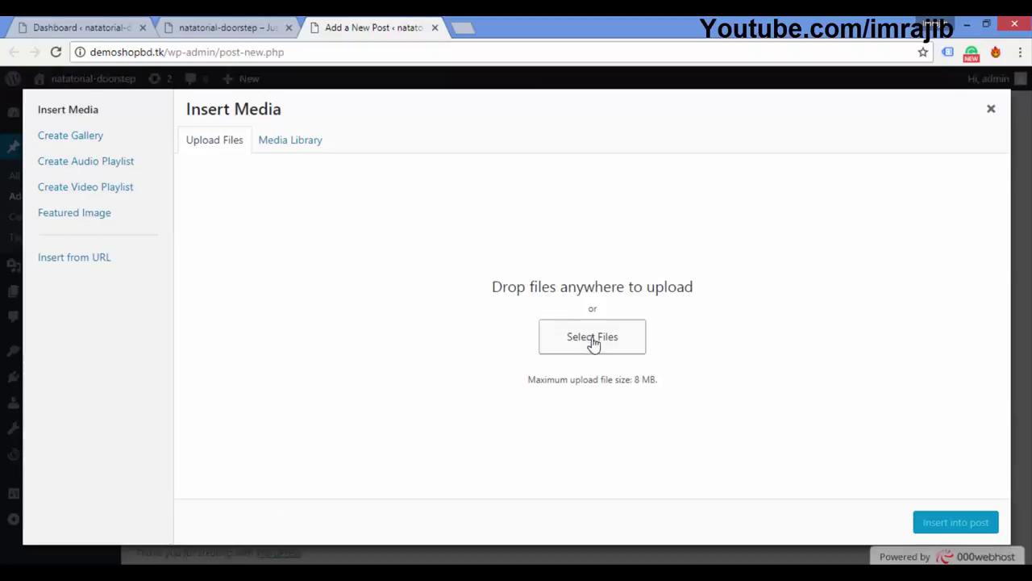
pyautogui.click(580, 352)
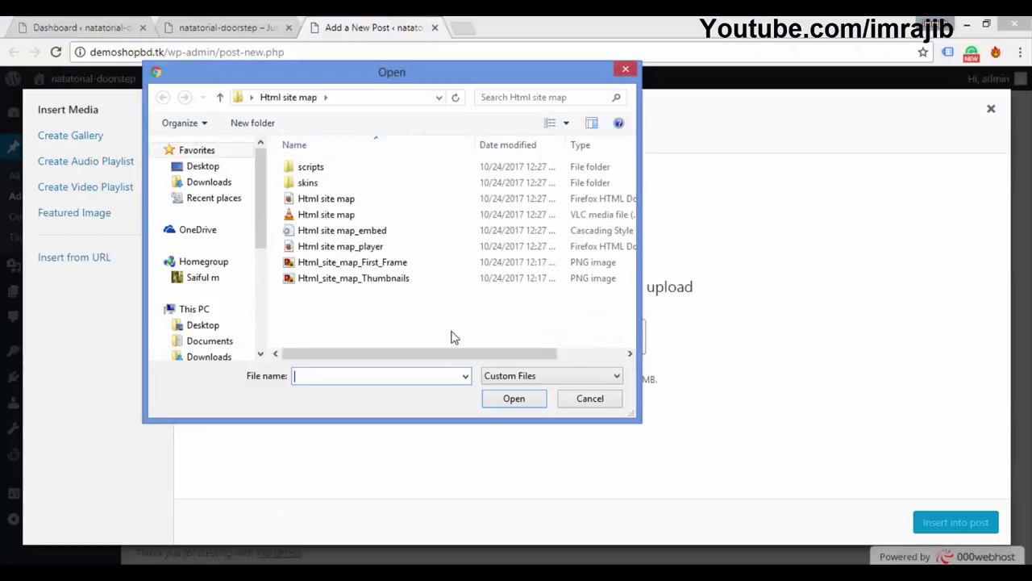
pyautogui.click(625, 70)
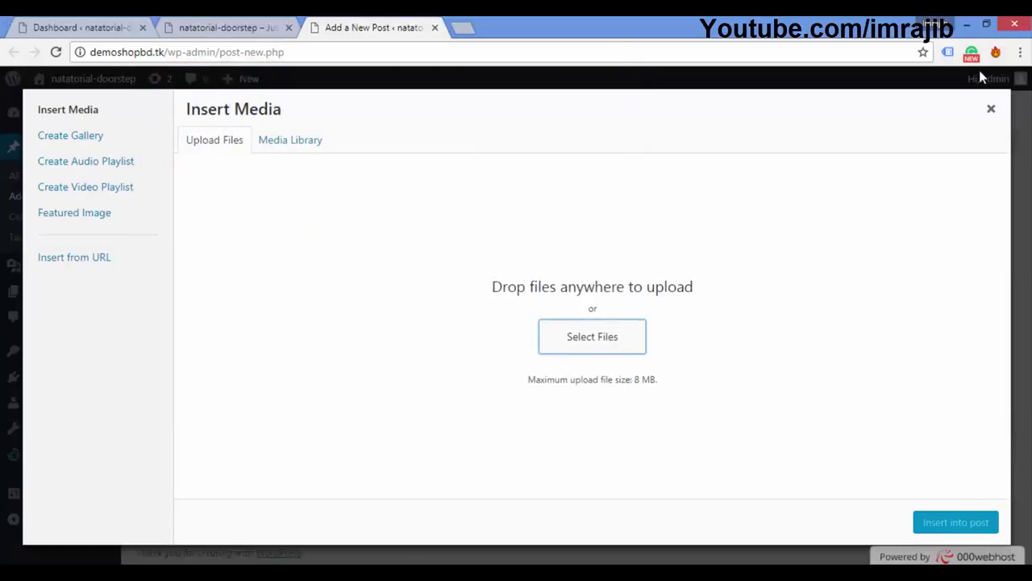
pyautogui.click(990, 110)
pyautogui.click(230, 311)
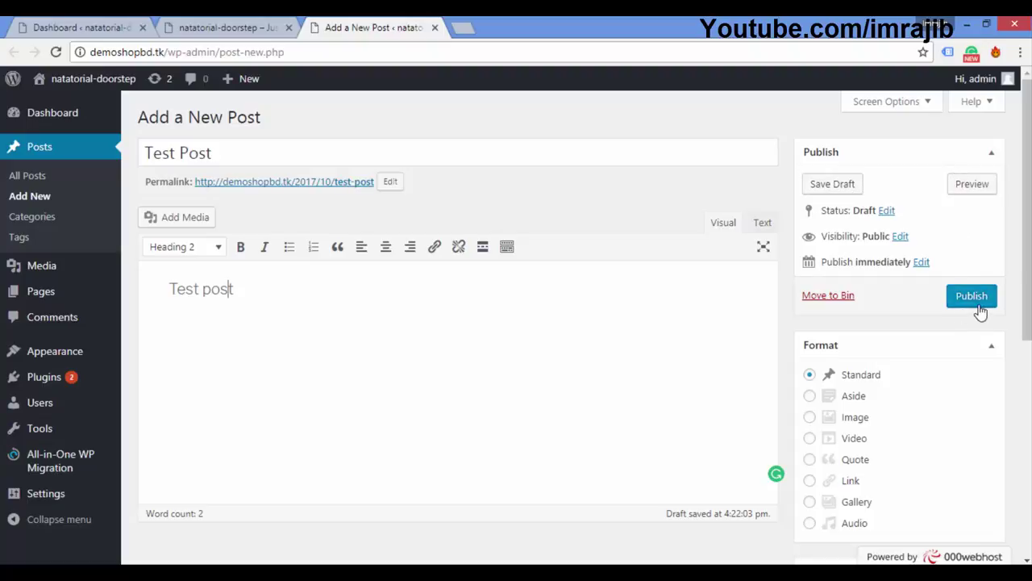
# Step: Reveal the fields for adding a new category and assign the post to the Uncategorised category
pyautogui.scroll(-5, 980, 312)
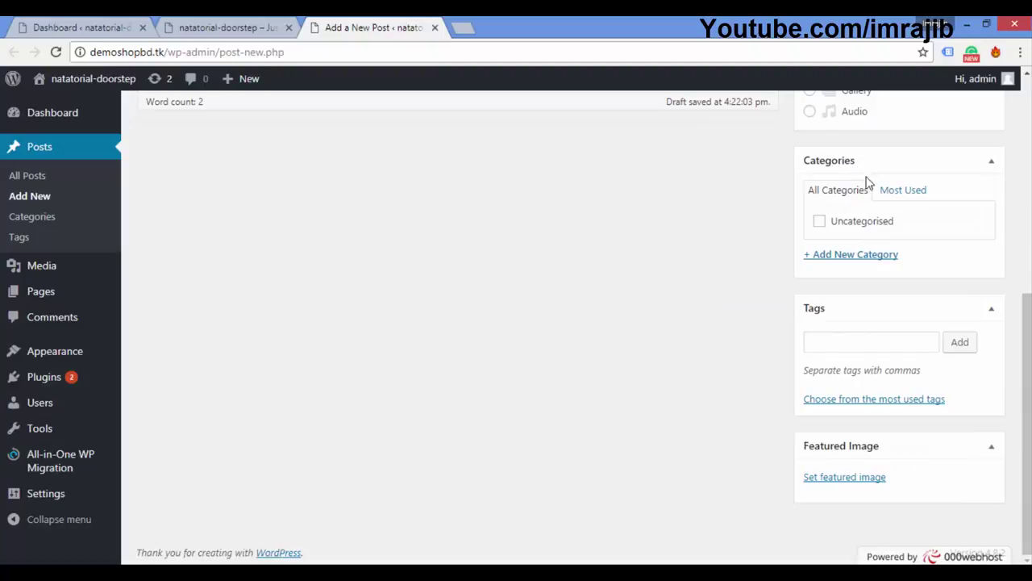
pyautogui.click(869, 258)
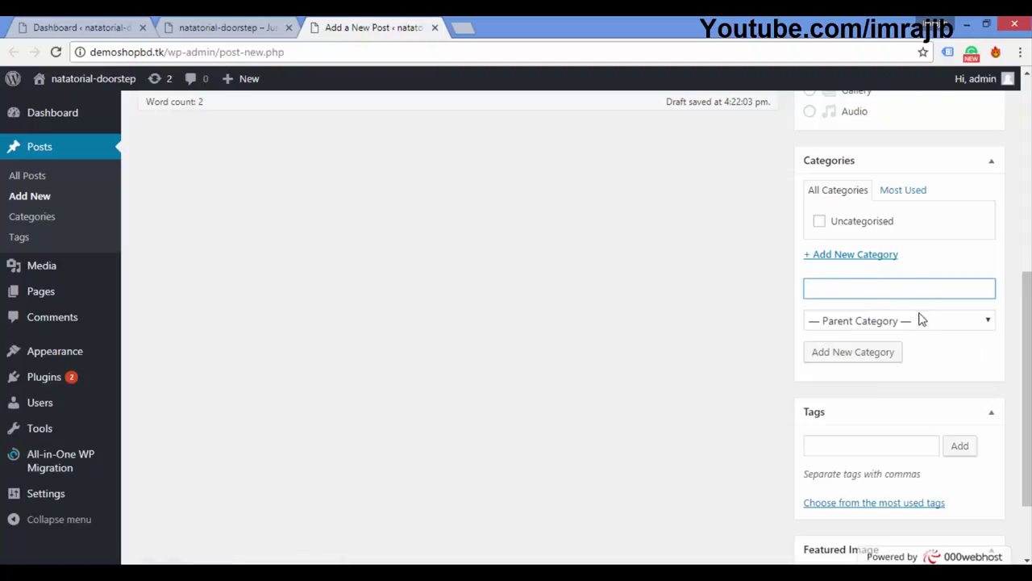
pyautogui.click(819, 222)
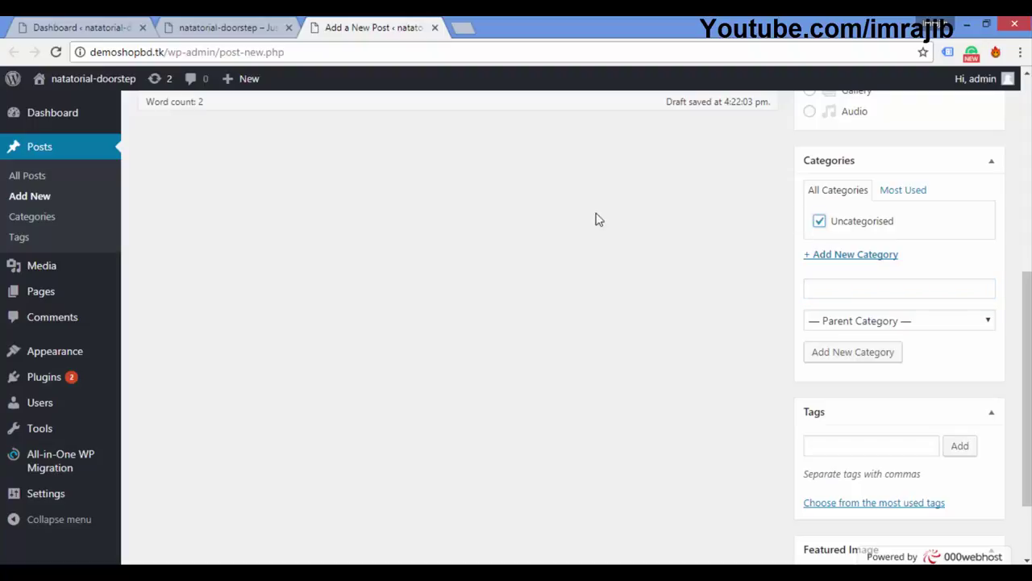
pyautogui.scroll(5, 518, 417)
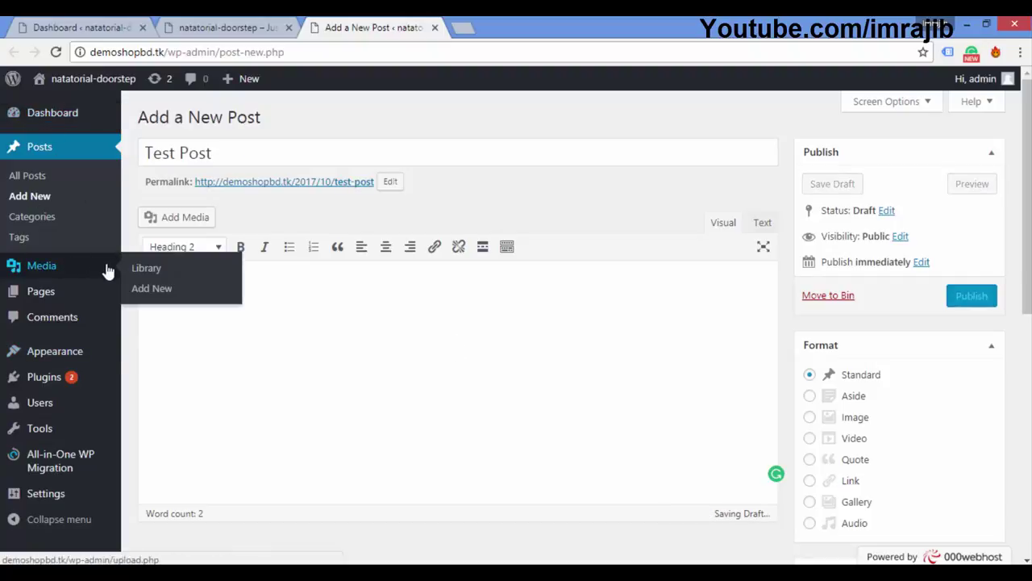
# Step: From the dashboard, open the editor for adding a new page in a separate browser tab and switch to it
pyautogui.click(119, 27)
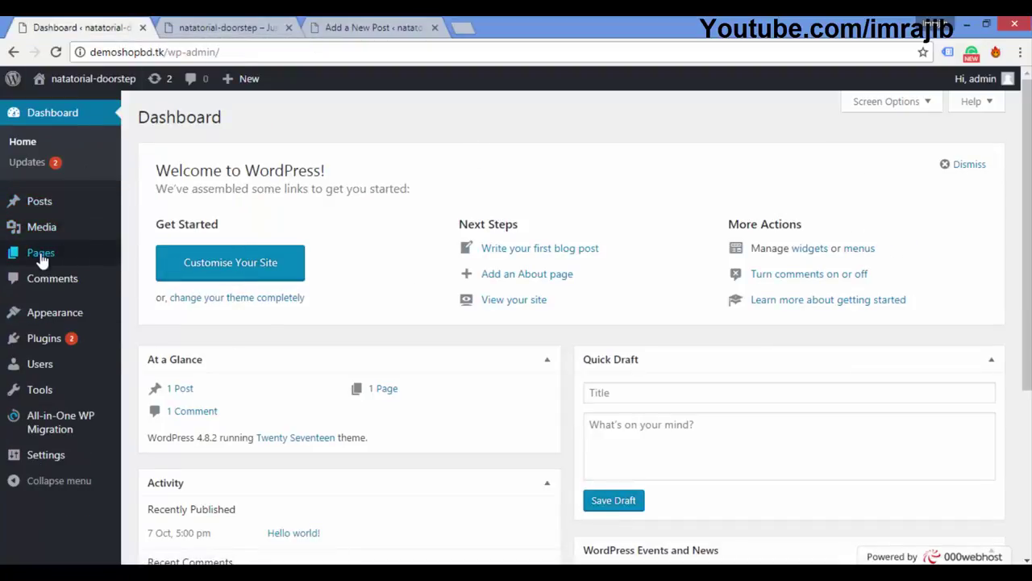
pyautogui.moveTo(42, 260)
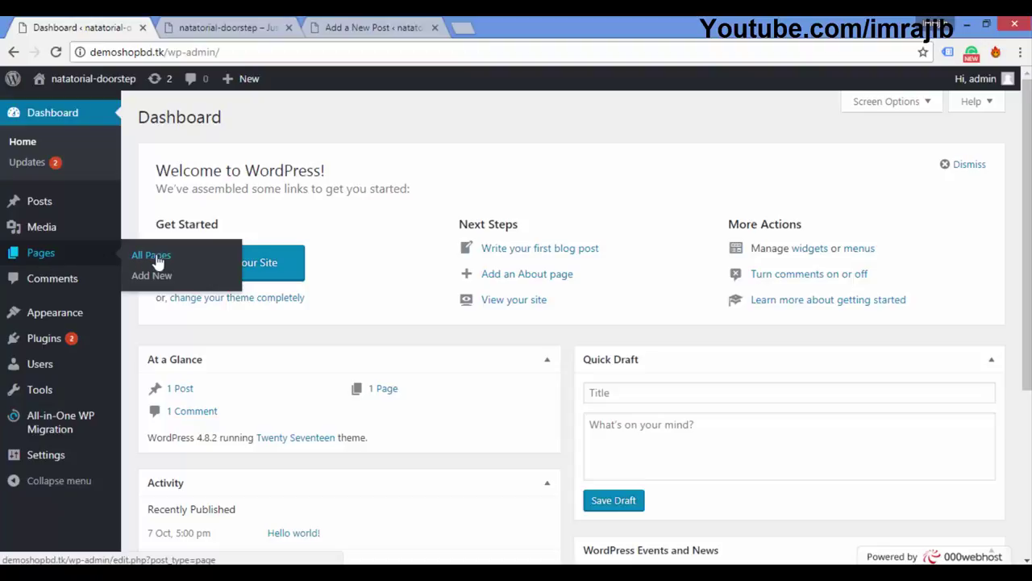
pyautogui.rightClick(157, 282)
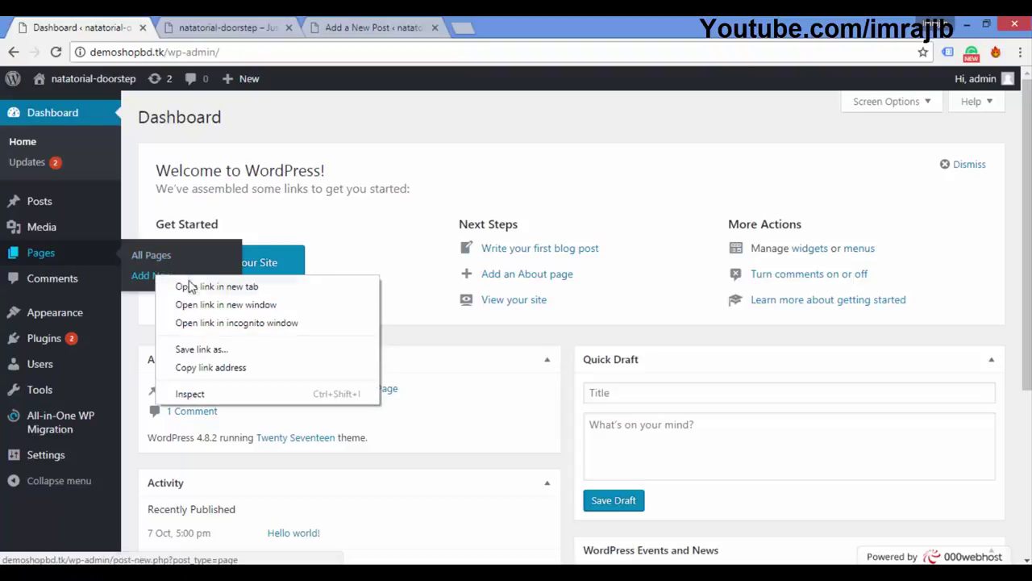
pyautogui.click(190, 286)
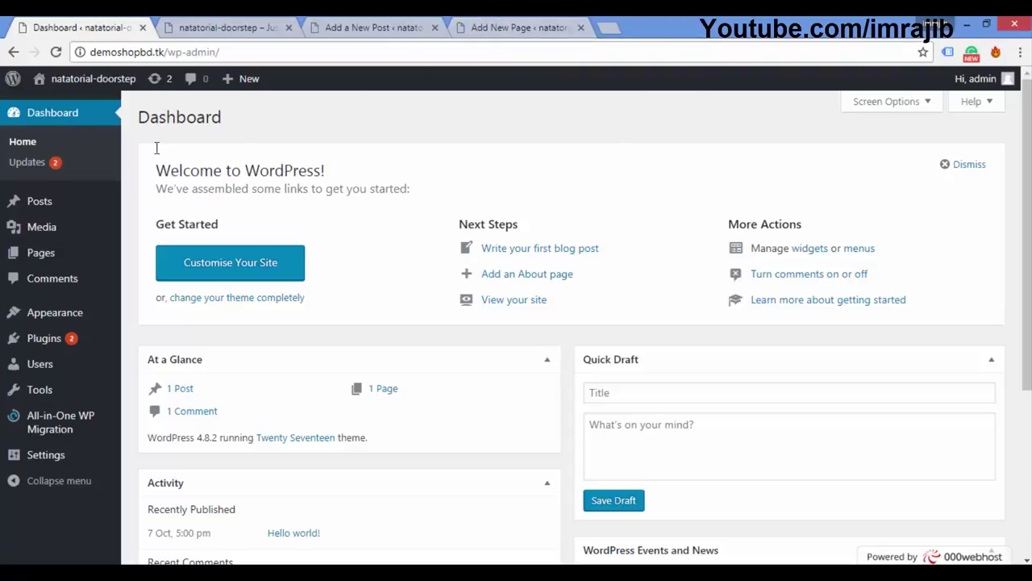
pyautogui.moveTo(116, 335)
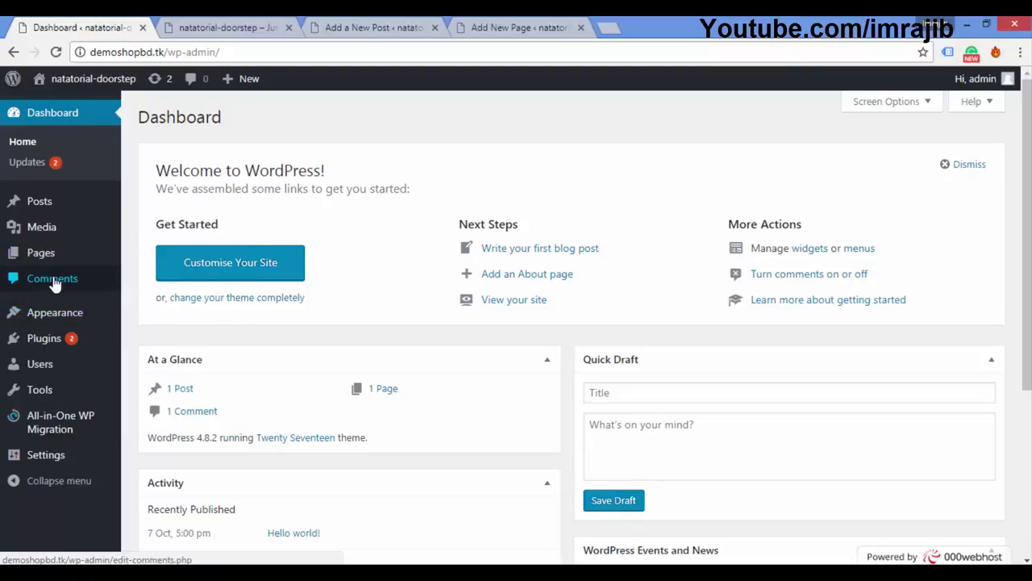
pyautogui.click(493, 27)
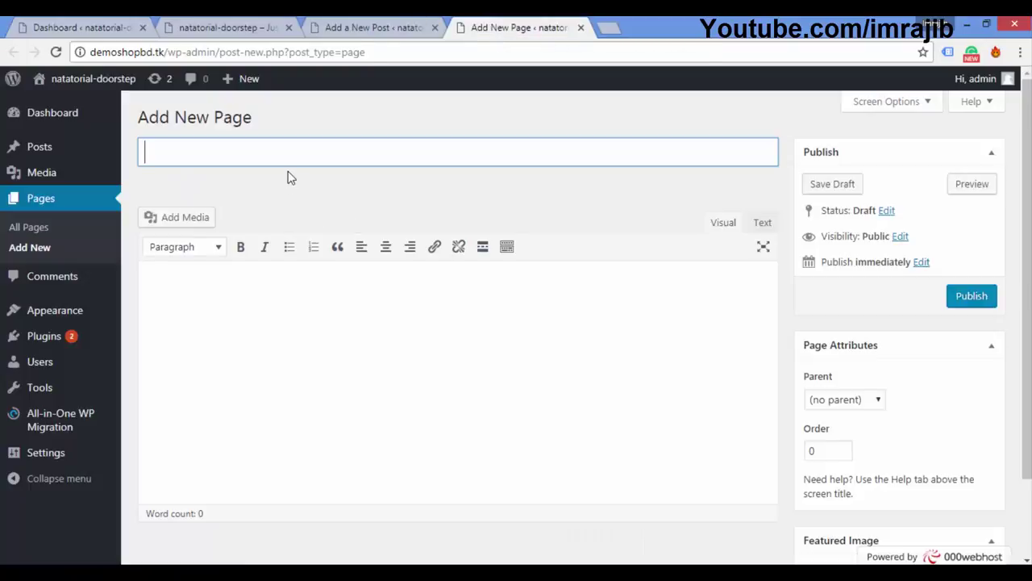
# Step: Title the new page "Contact Us" and publish it
pyautogui.click(406, 157)
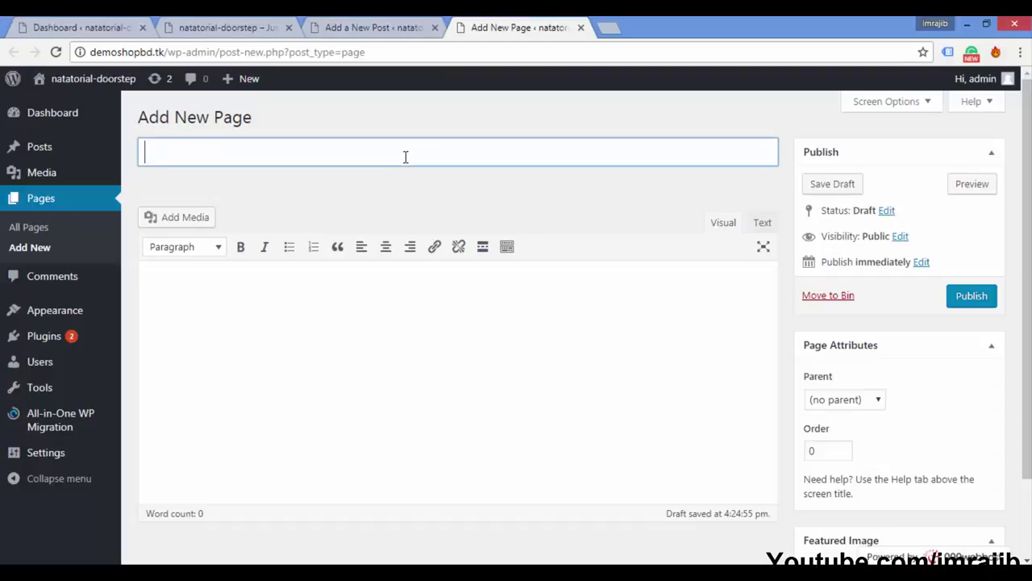
pyautogui.rightClick(357, 150)
pyautogui.click(396, 241)
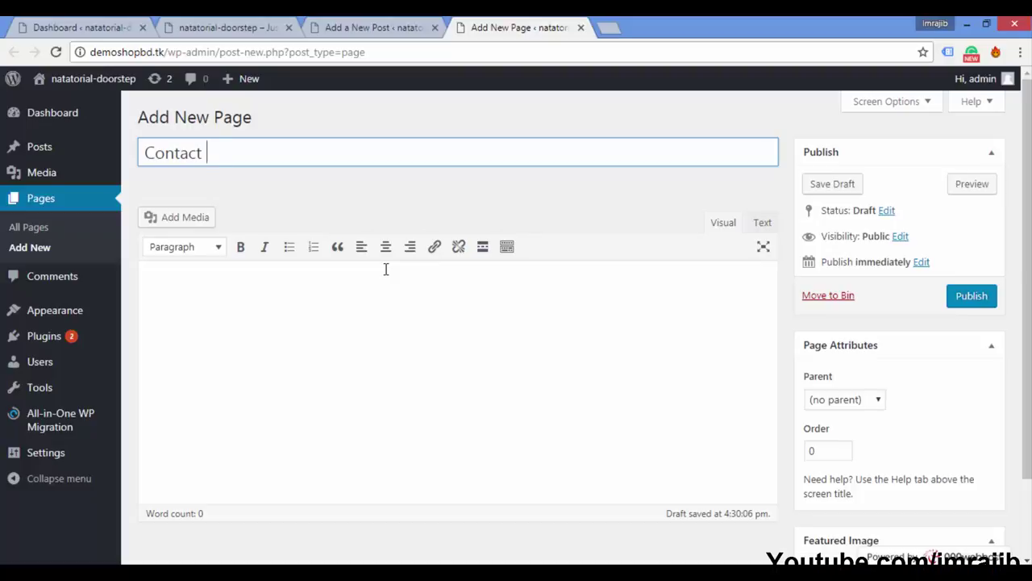
pyautogui.write('Us')
pyautogui.click(970, 297)
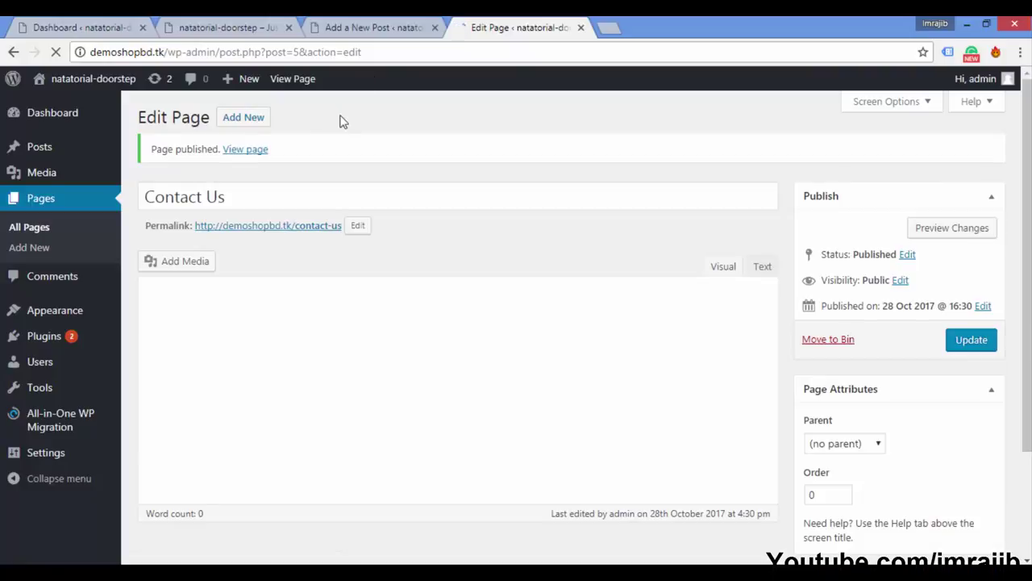
# Step: Add another new page titled "About us" and publish it
pyautogui.click(256, 122)
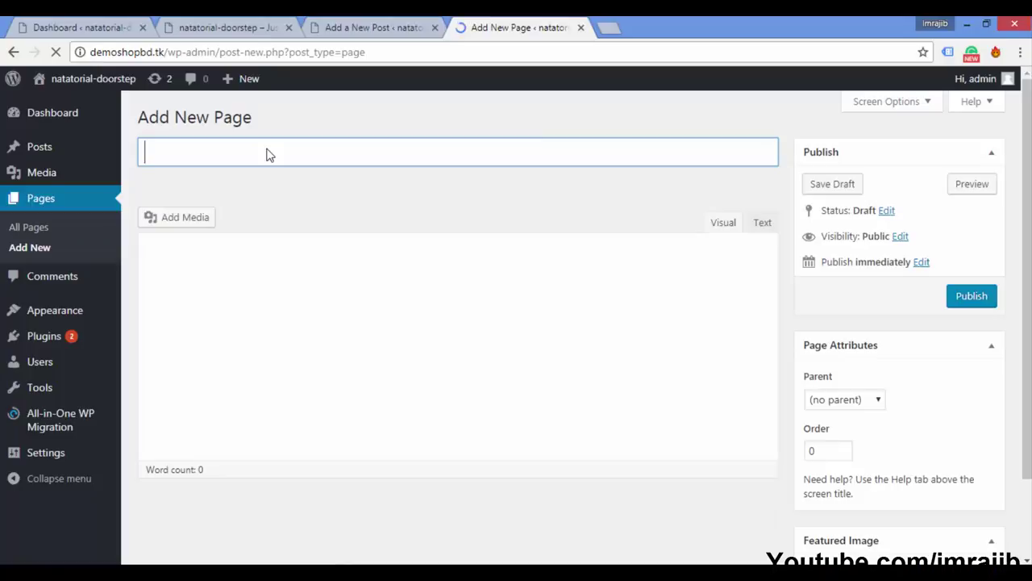
pyautogui.write('About')
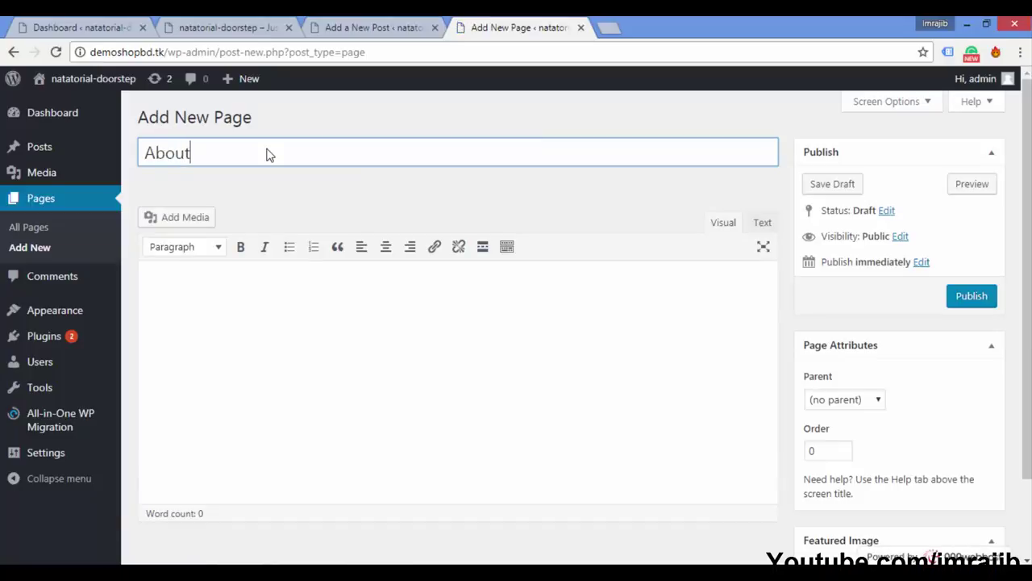
pyautogui.write(' us')
pyautogui.click(961, 295)
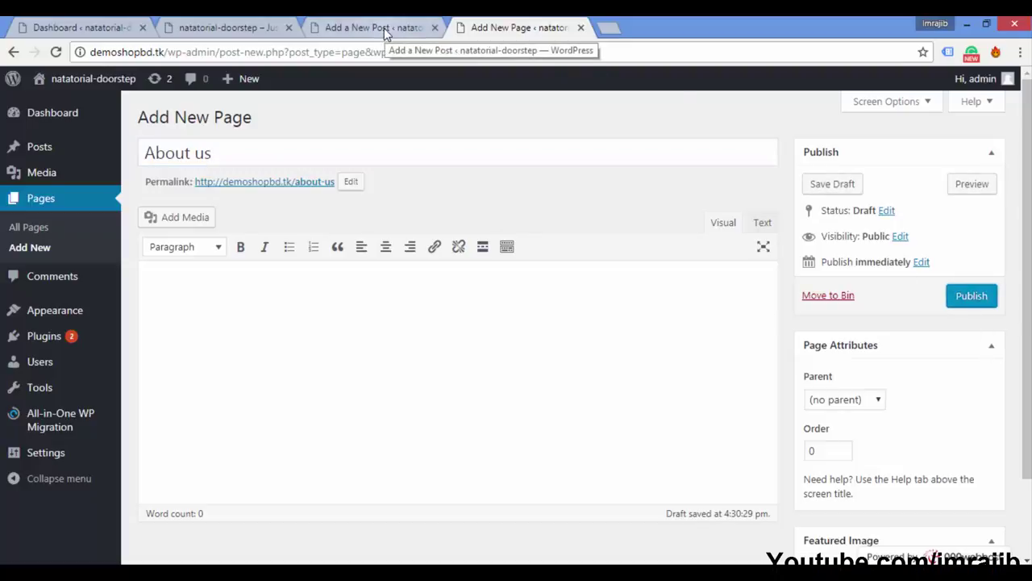
# Step: Return to the dashboard and open the list of installed themes
pyautogui.click(230, 26)
pyautogui.click(90, 26)
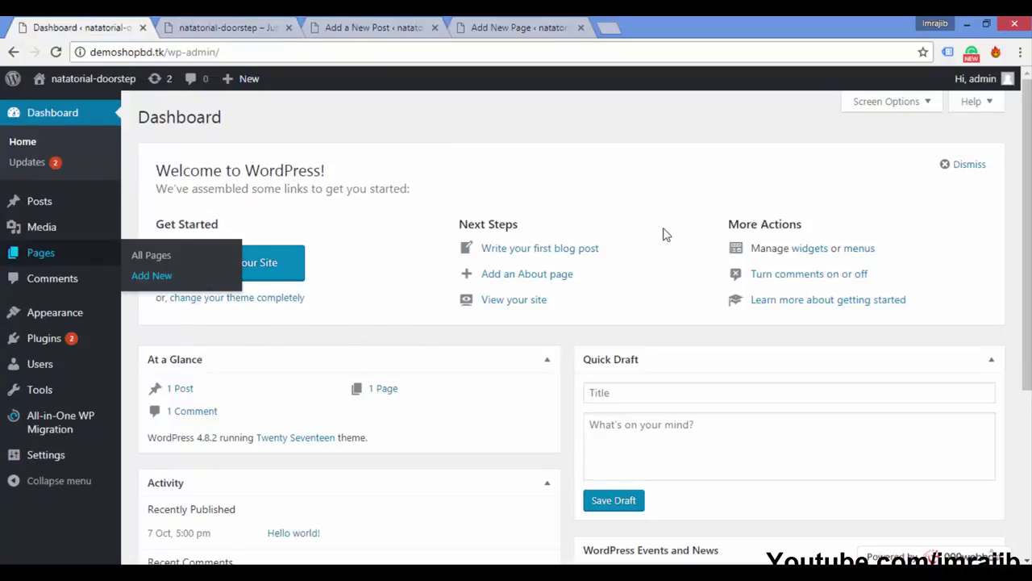
pyautogui.moveTo(54, 321)
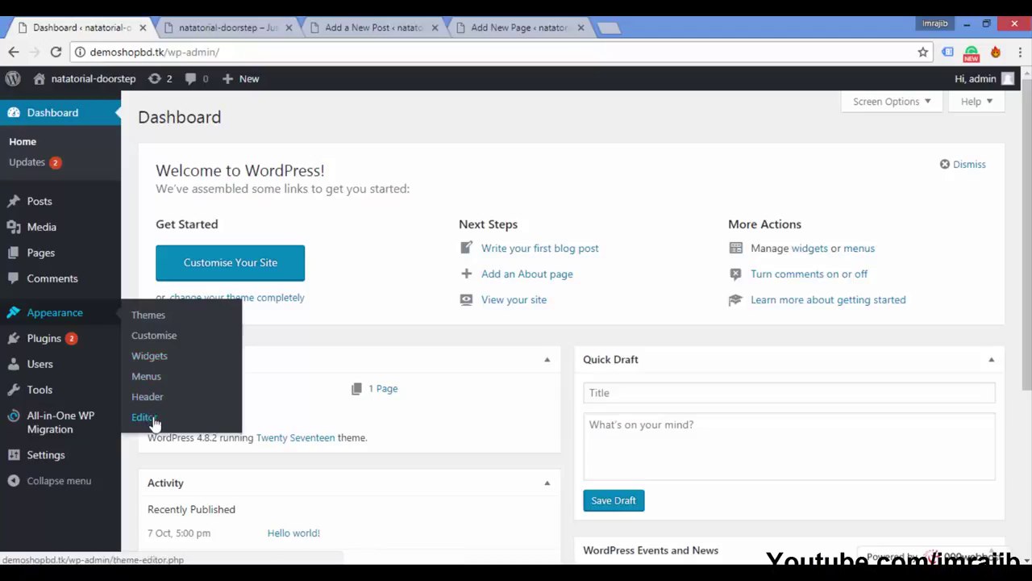
pyautogui.click(147, 317)
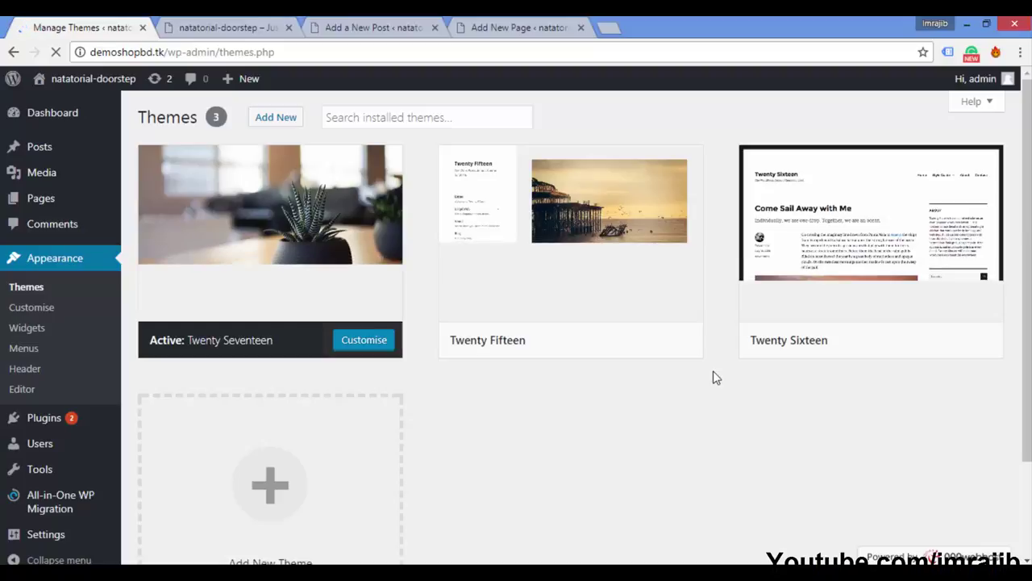
pyautogui.moveTo(611, 184)
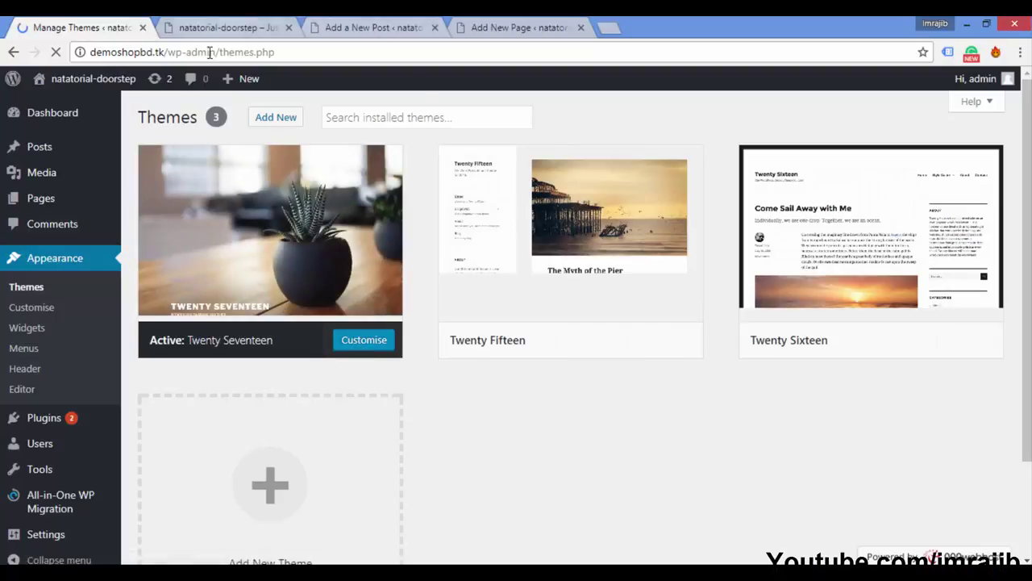
# Step: Examine how the live homepage's header, posts and sidebar widgets look with the Twenty Seventeen theme
pyautogui.click(255, 24)
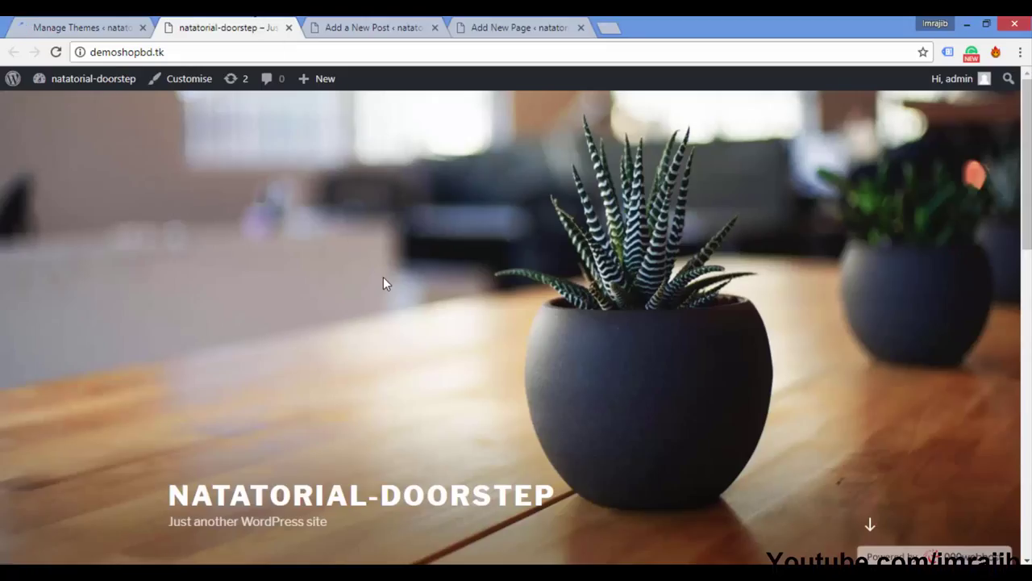
pyautogui.scroll(-10, 859, 154)
pyautogui.scroll(8, 1025, 312)
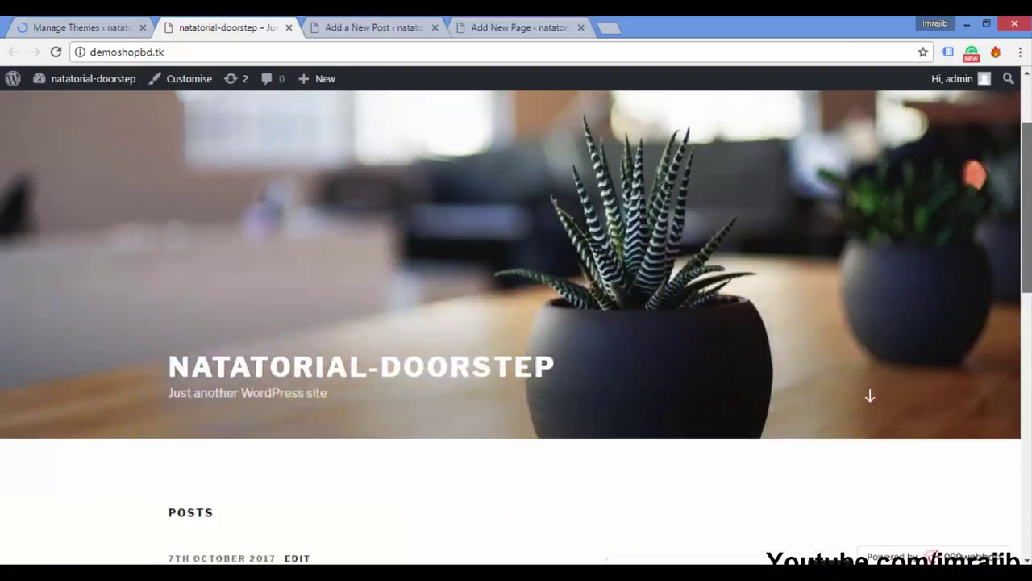
pyautogui.scroll(2, 516, 322)
pyautogui.scroll(-6, 516, 322)
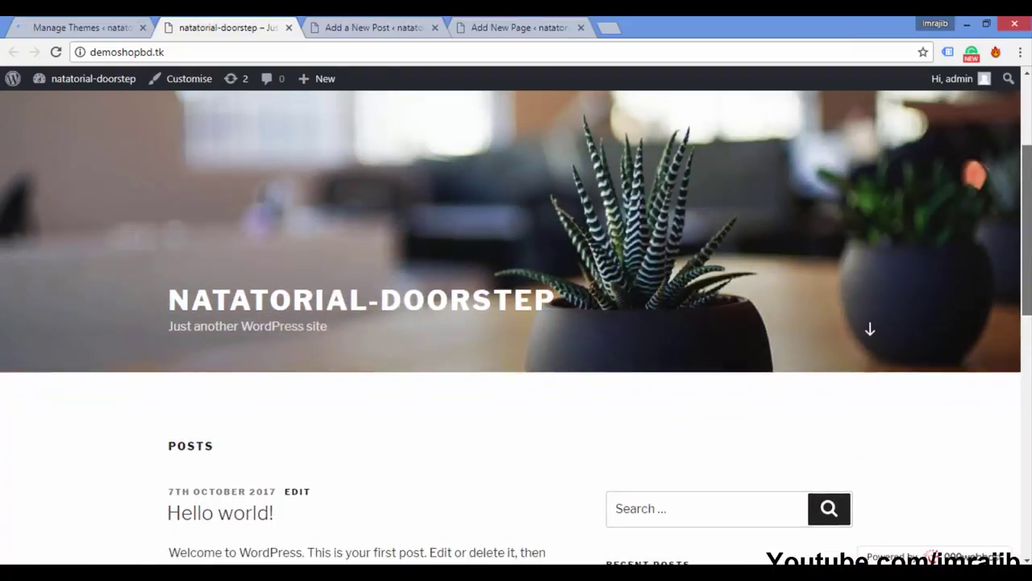
pyautogui.scroll(-5, 516, 323)
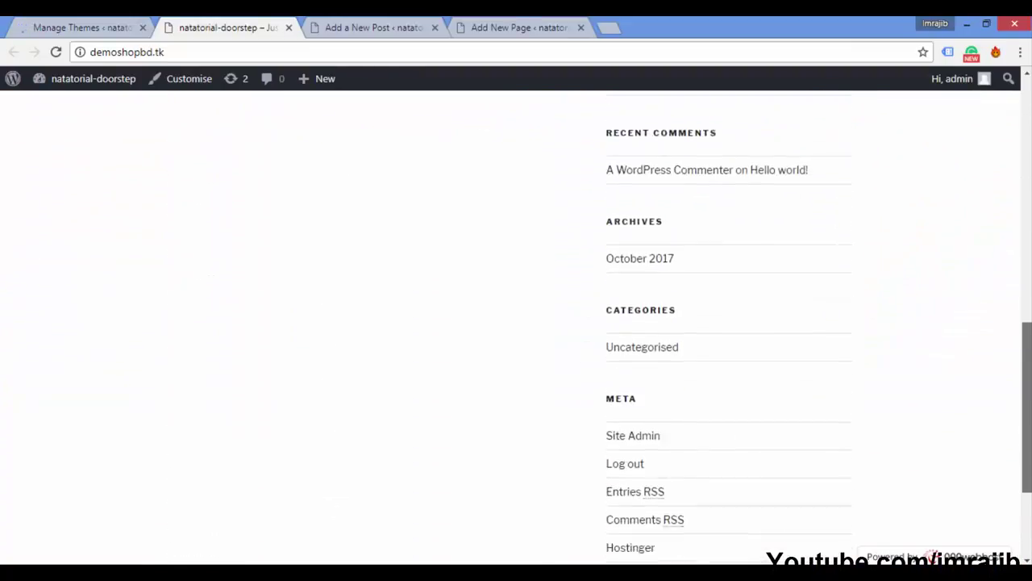
pyautogui.click(347, 26)
# Step: Return to the installed themes and activate the Twenty Sixteen theme
pyautogui.click(81, 27)
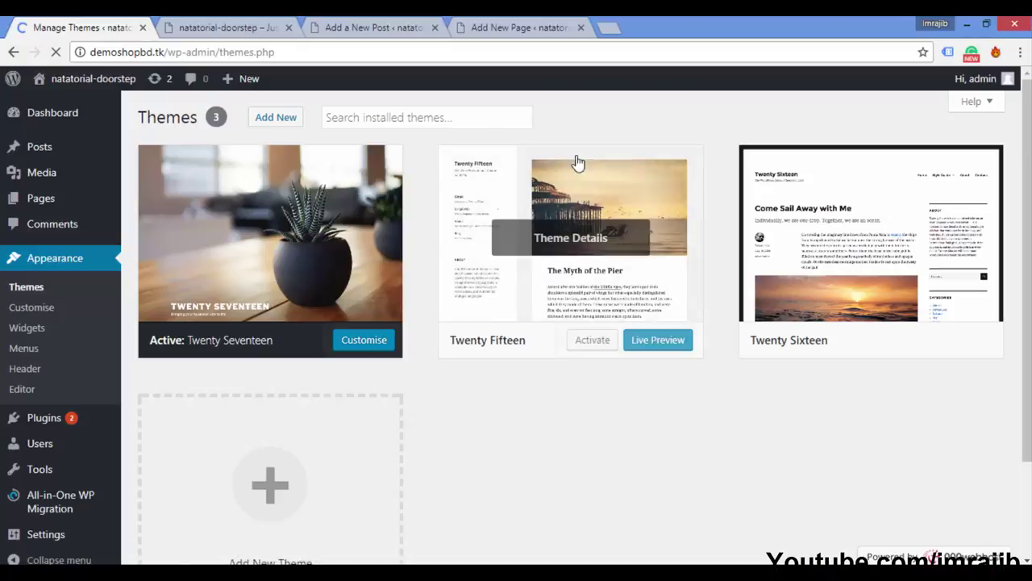
pyautogui.moveTo(780, 323)
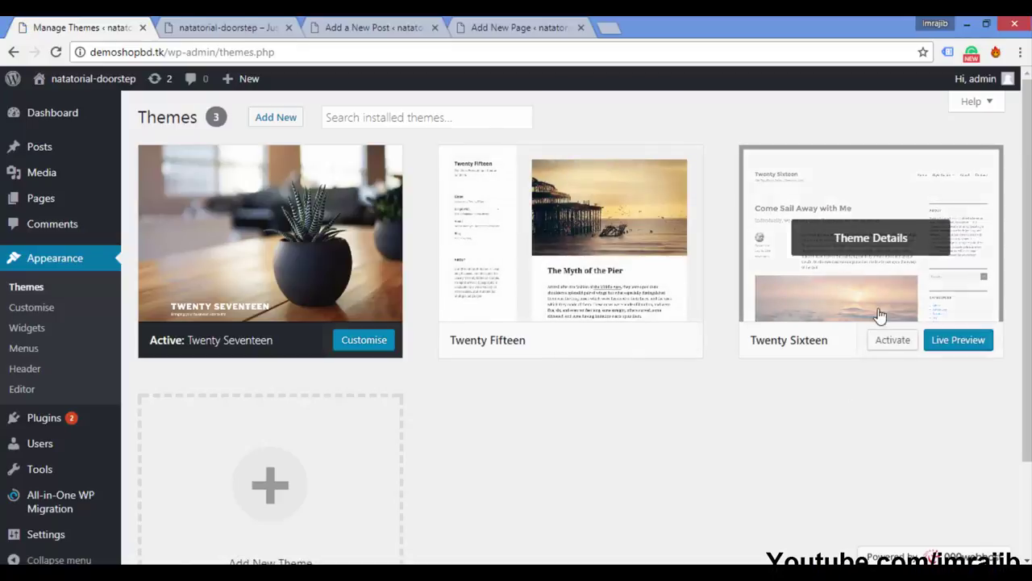
pyautogui.click(894, 342)
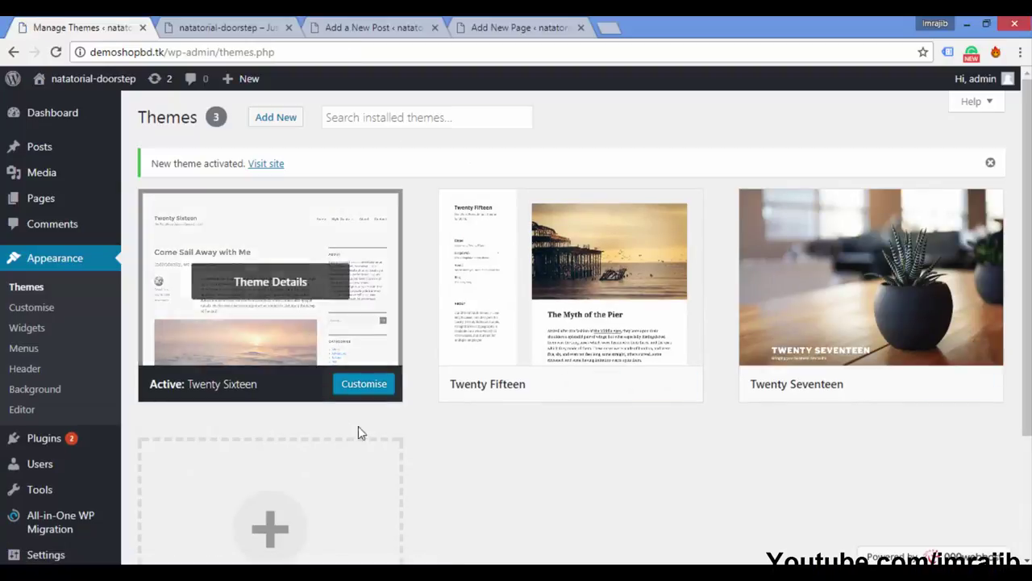
# Step: Reload the live homepage and examine how its header, post and sidebar widgets look with the Twenty Sixteen theme
pyautogui.click(258, 27)
pyautogui.click(384, 23)
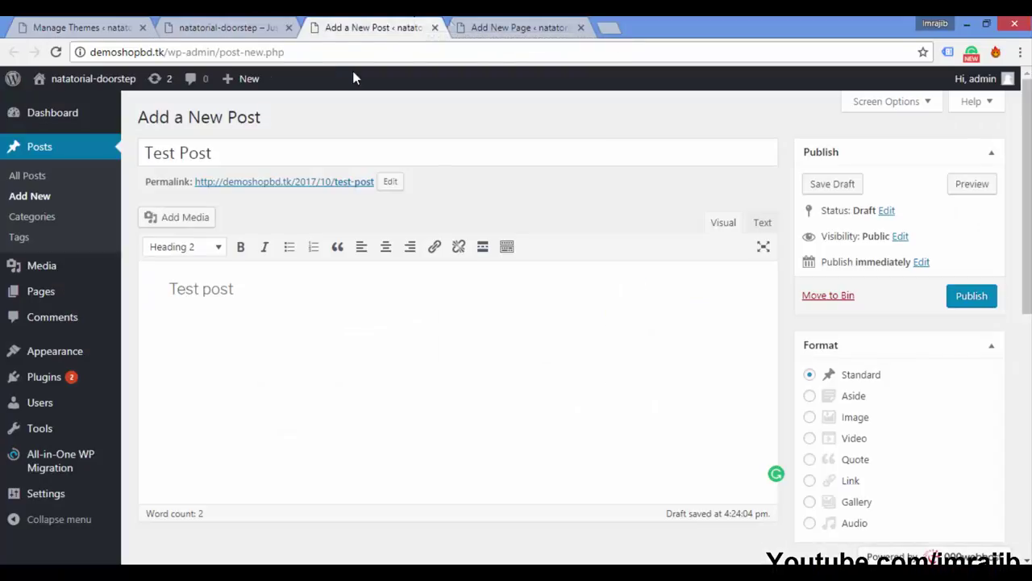
pyautogui.hotkey('ctrl', 'Tab')
pyautogui.click(355, 24)
pyautogui.hotkey('ctrl', 'shift', 'Tab')
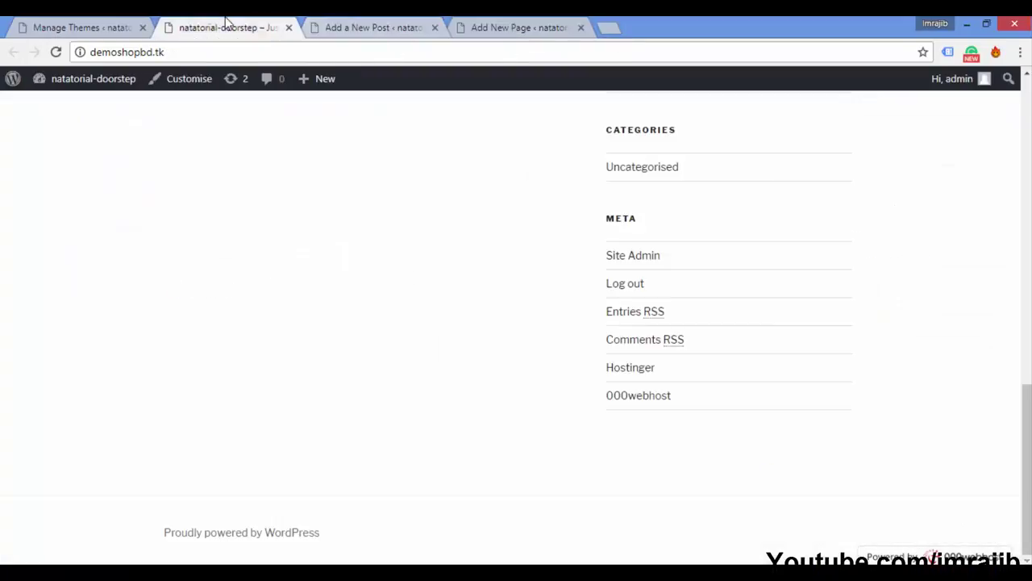
pyautogui.scroll(10, 617, 331)
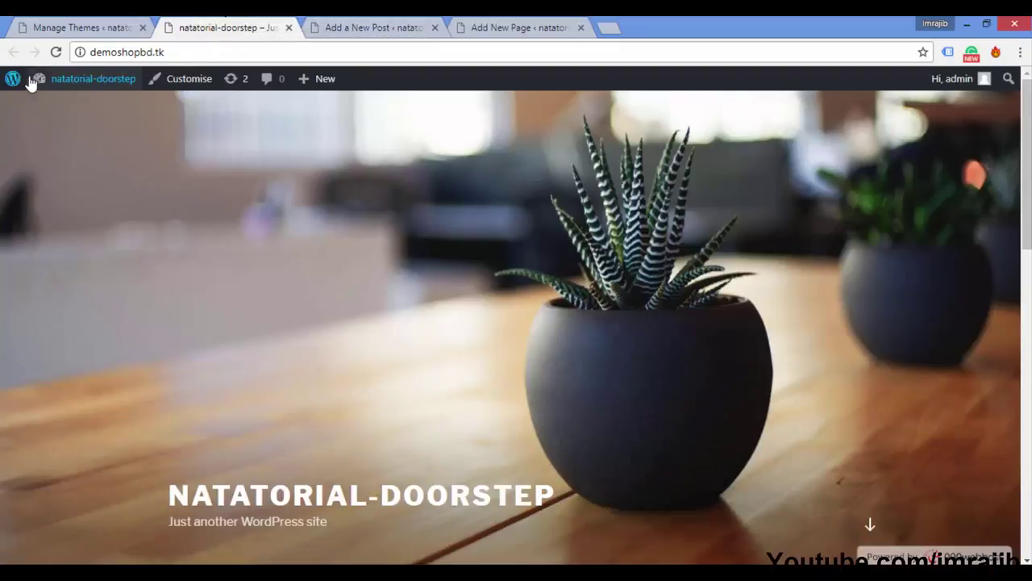
pyautogui.click(56, 52)
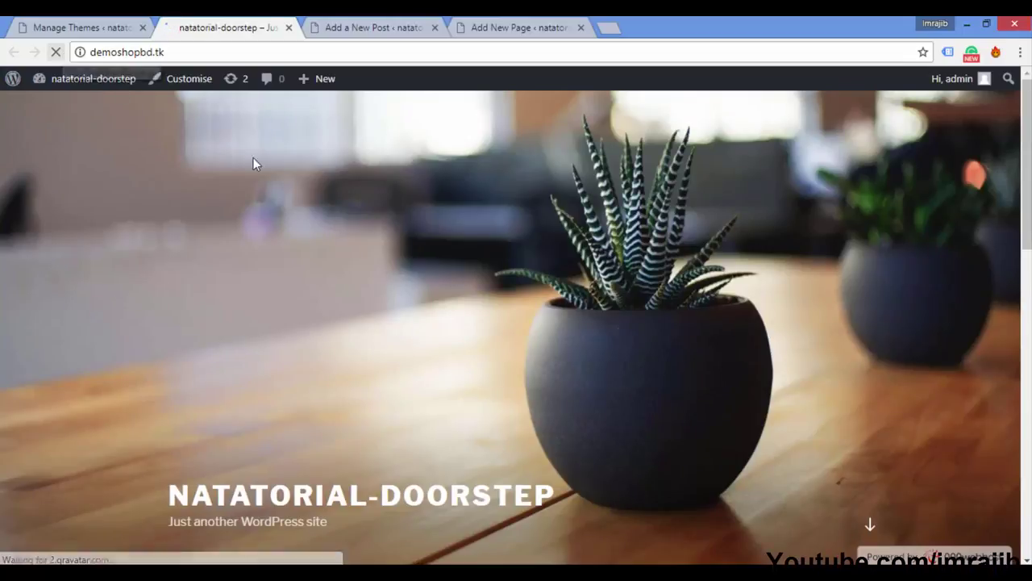
pyautogui.scroll(-15, 564, 200)
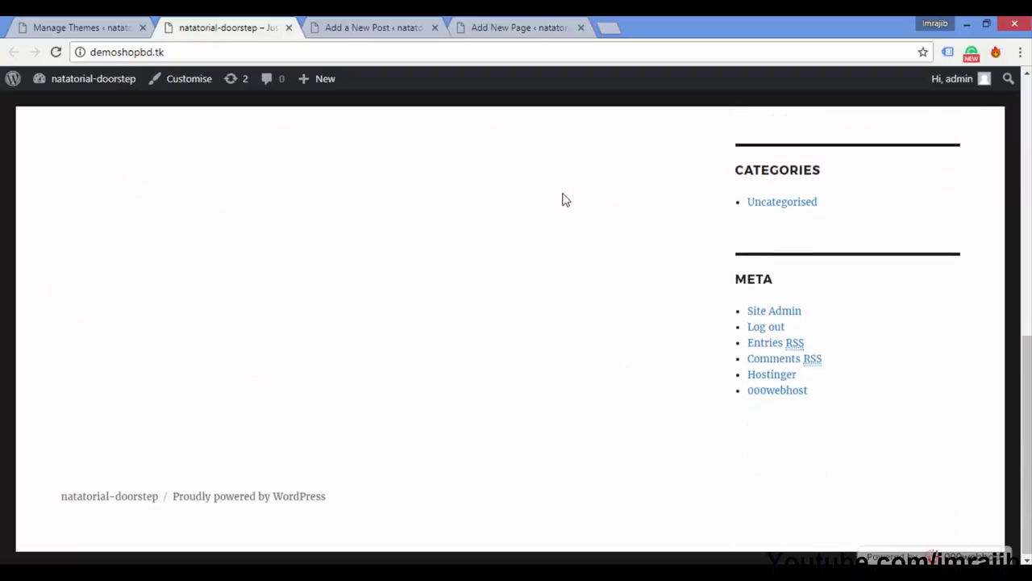
pyautogui.scroll(15, 565, 200)
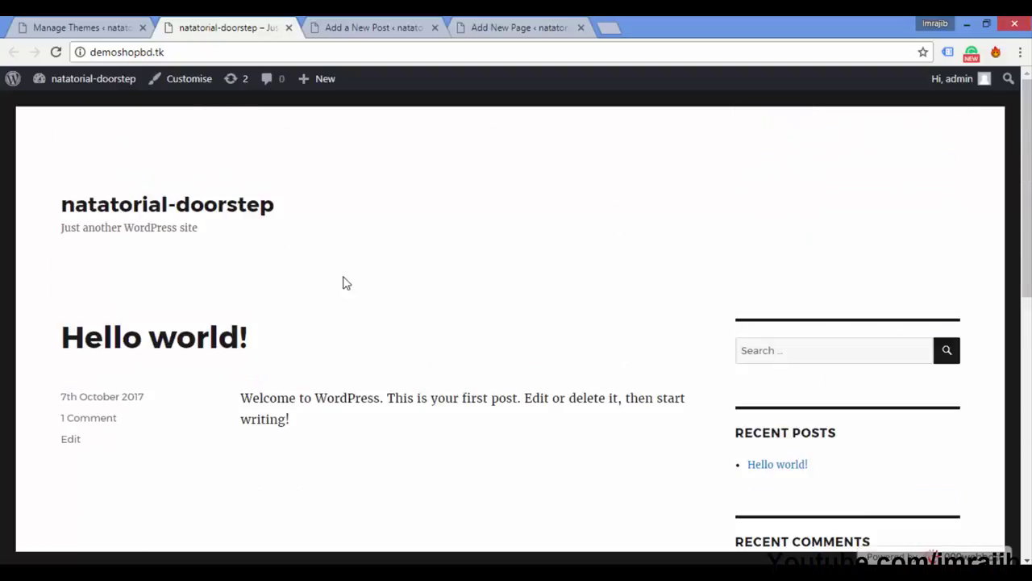
pyautogui.scroll(-15, 390, 401)
pyautogui.scroll(15, 430, 340)
# Step: Return to the installed themes, start customising the active Twenty Sixteen theme and open its Site Identity settings
pyautogui.click(116, 25)
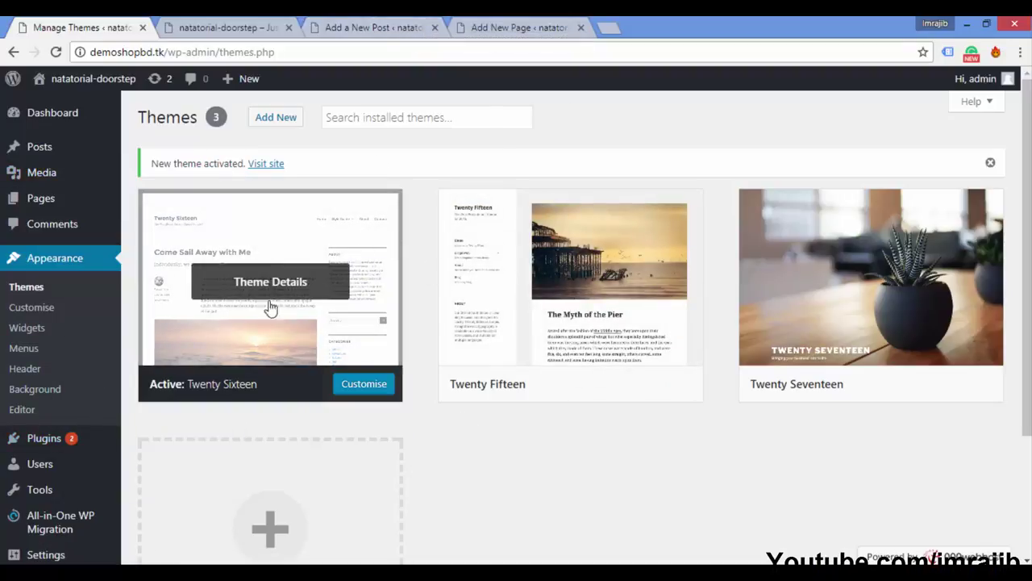
pyautogui.click(355, 393)
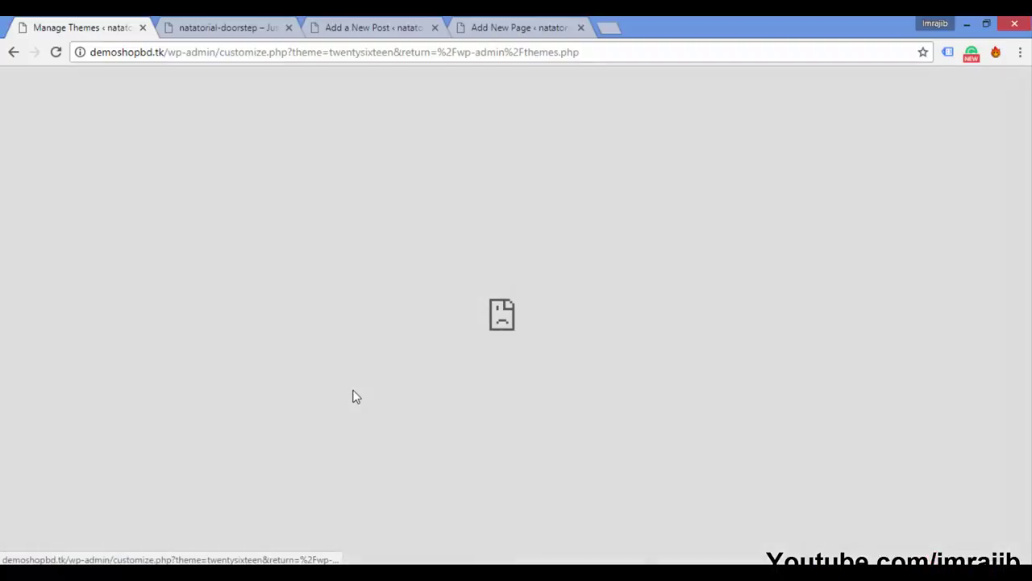
pyautogui.click(39, 309)
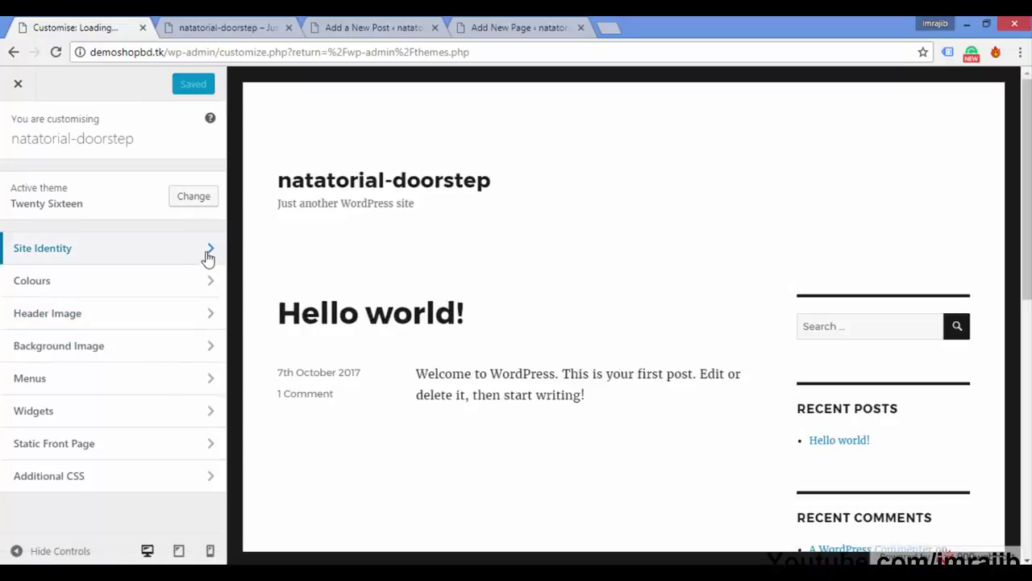
pyautogui.click(208, 255)
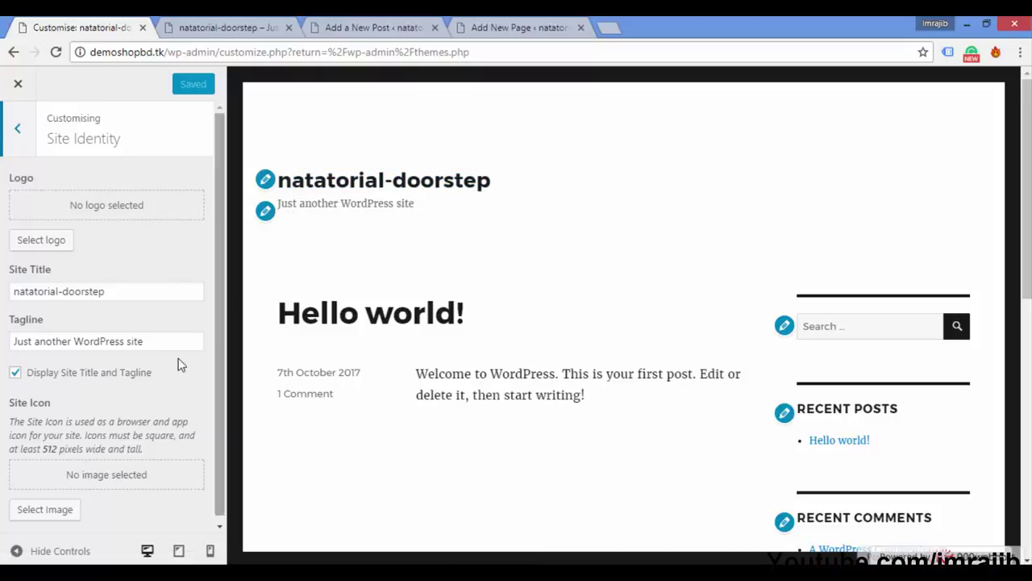
# Step: Set the site title to "Demo Shop BD" and the tagline to "Test Site", and publish the changes
pyautogui.click(129, 293)
pyautogui.moveTo(129, 292); pyautogui.dragTo(4, 299)
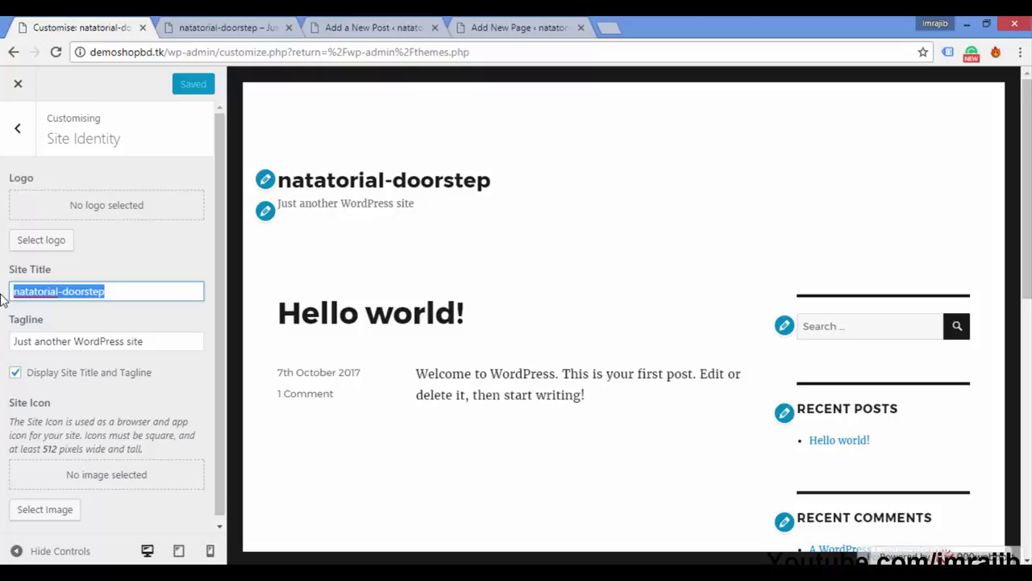
pyautogui.write('T')
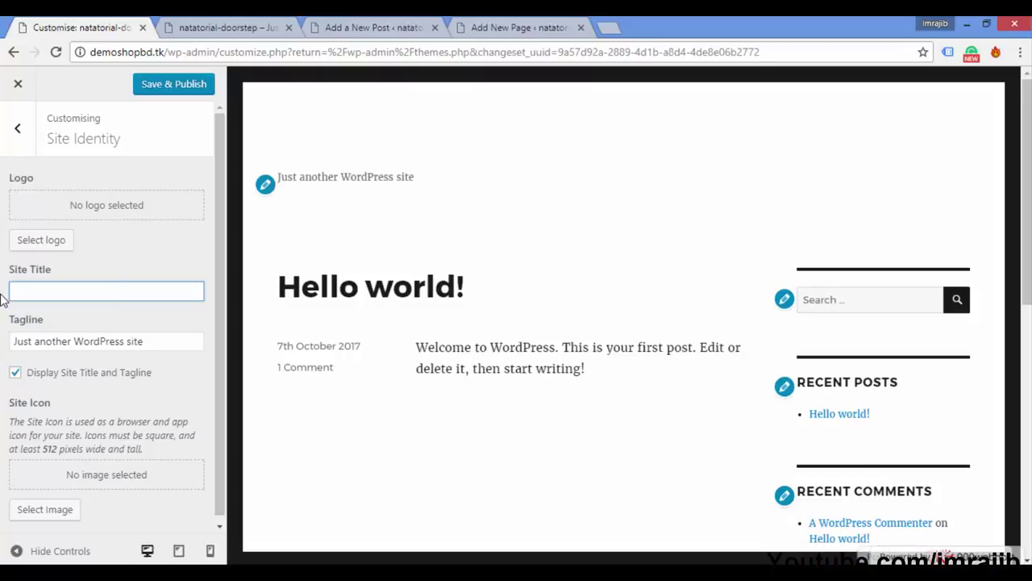
pyautogui.write('Demo Shop BD')
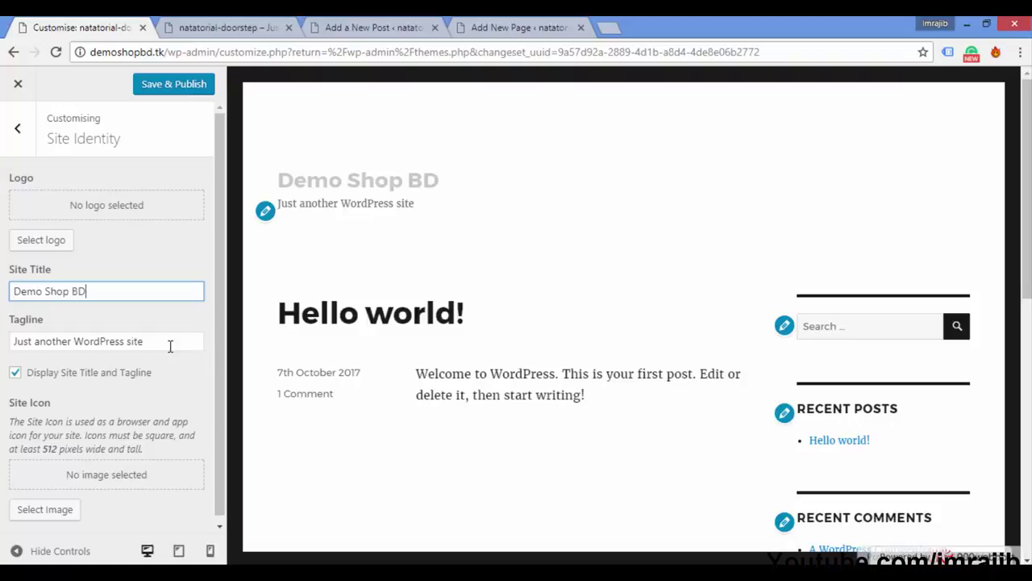
pyautogui.moveTo(170, 344); pyautogui.dragTo(5, 336)
pyautogui.press('BackSpace')
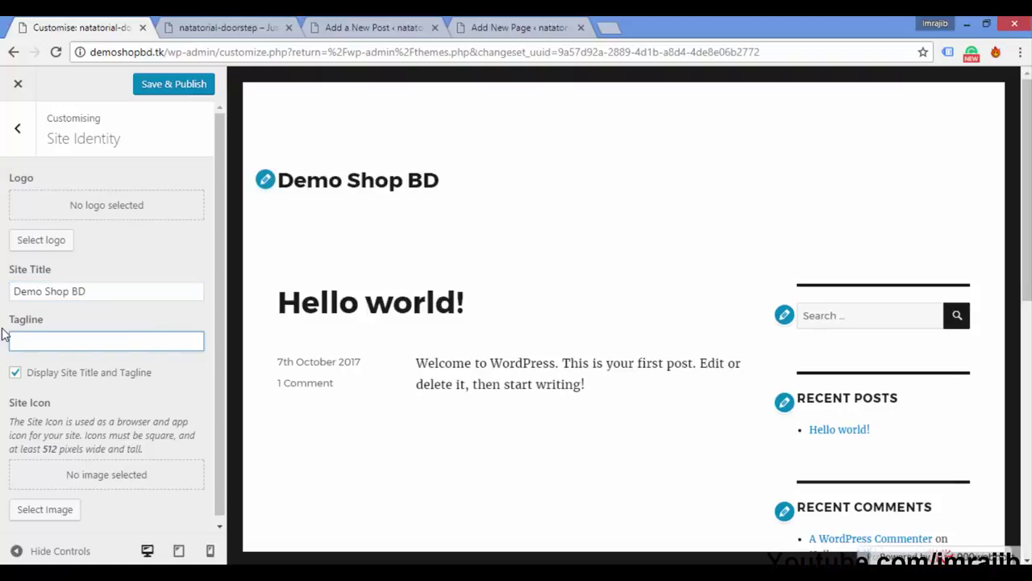
pyautogui.write('Test Site')
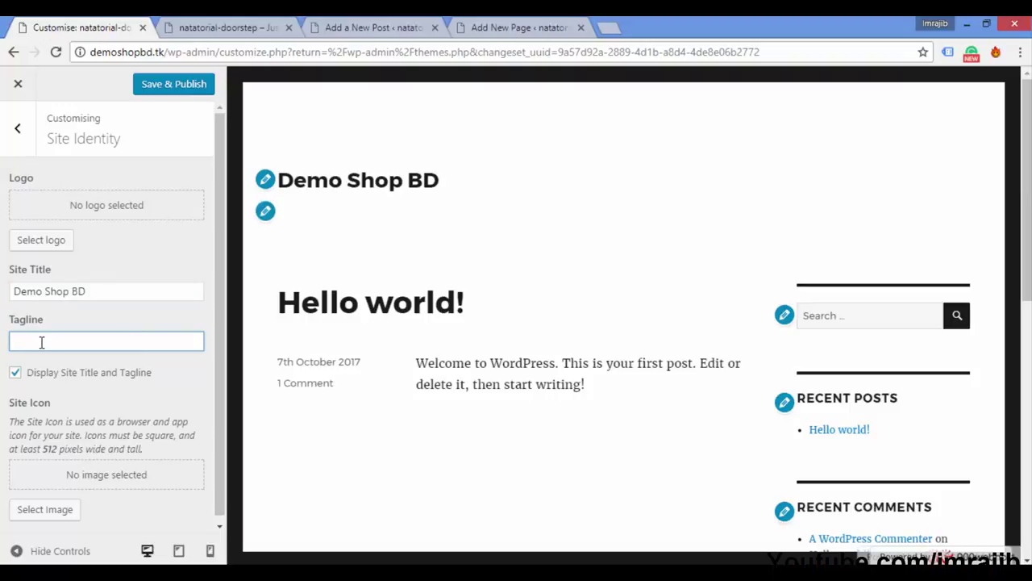
pyautogui.click(183, 87)
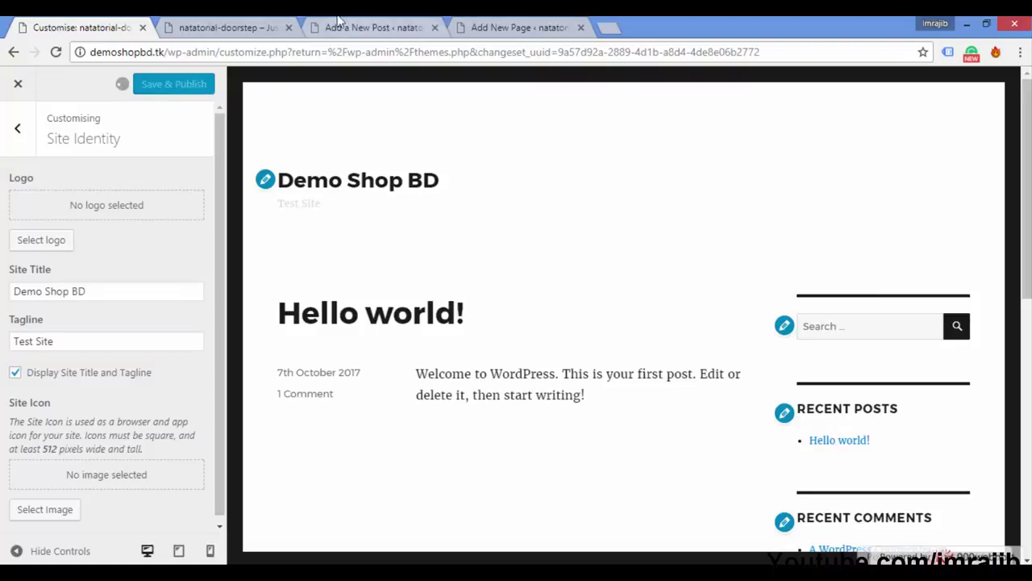
# Step: Reload the live homepage to check its title and tagline, and return to the theme customiser
pyautogui.click(236, 24)
pyautogui.click(56, 53)
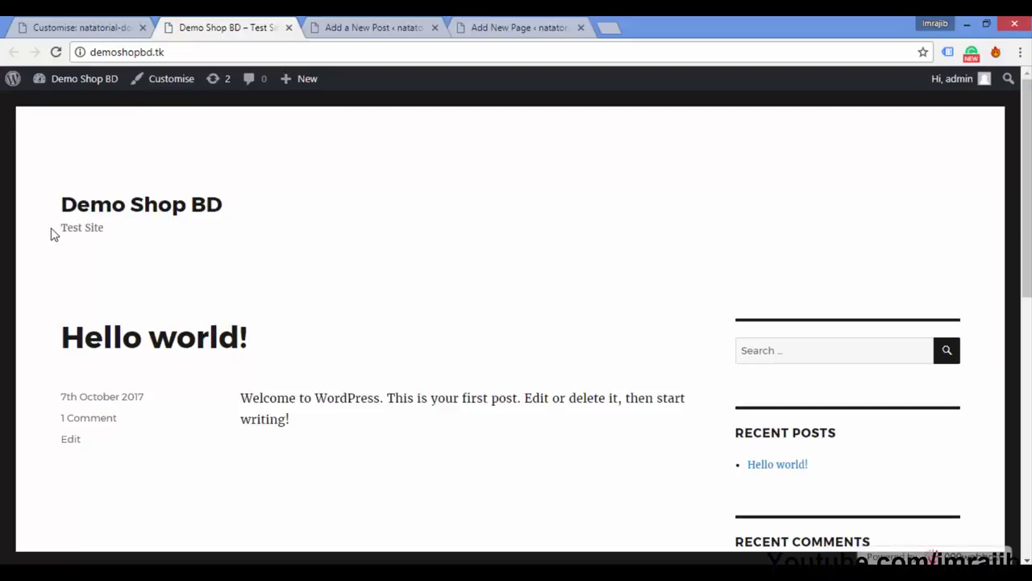
pyautogui.click(94, 28)
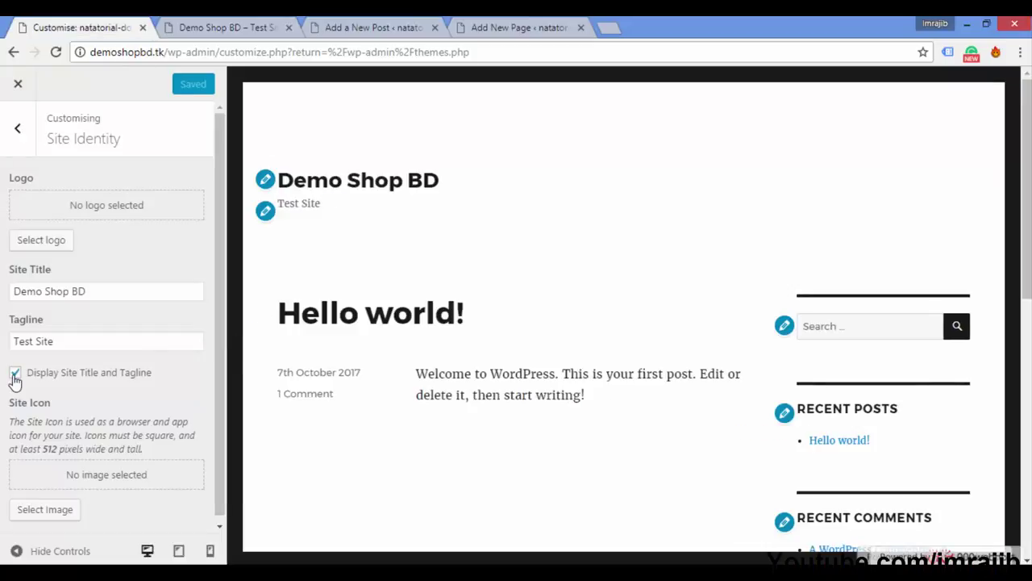
# Step: Review the remaining Site Identity options and the customiser's Colours and Header Image settings
pyautogui.moveTo(224, 311); pyautogui.dragTo(228, 395)
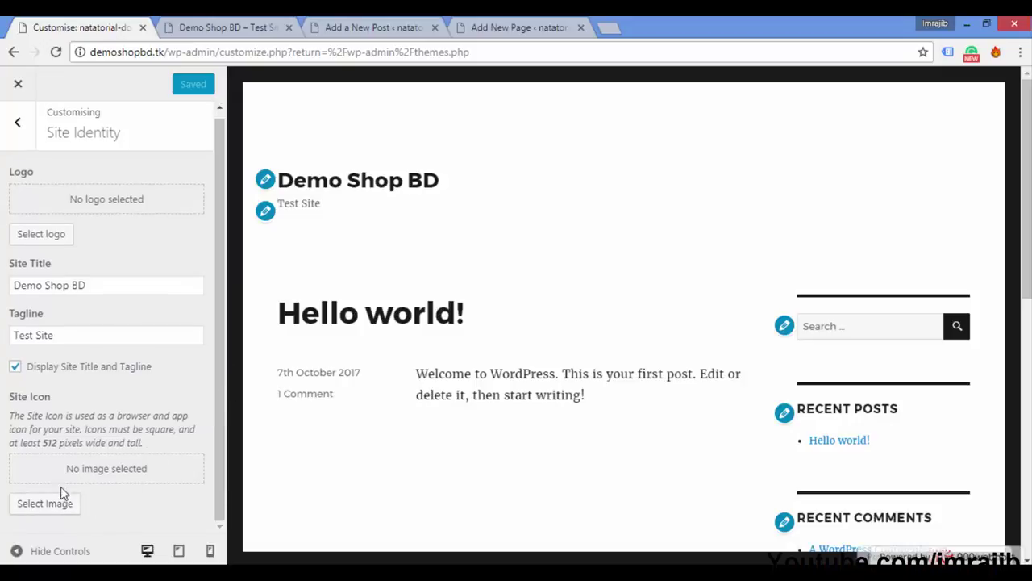
pyautogui.click(26, 124)
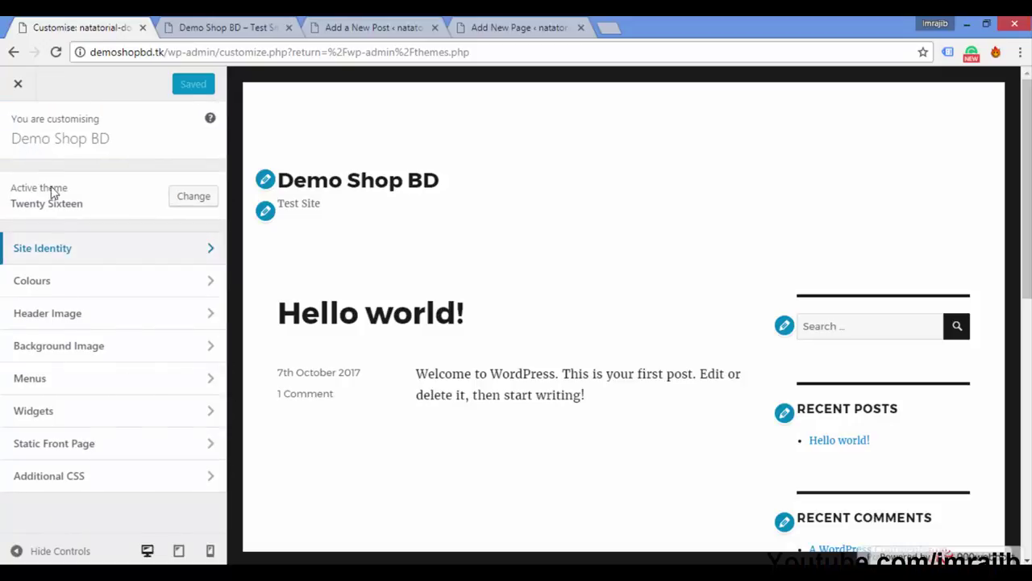
pyautogui.click(213, 282)
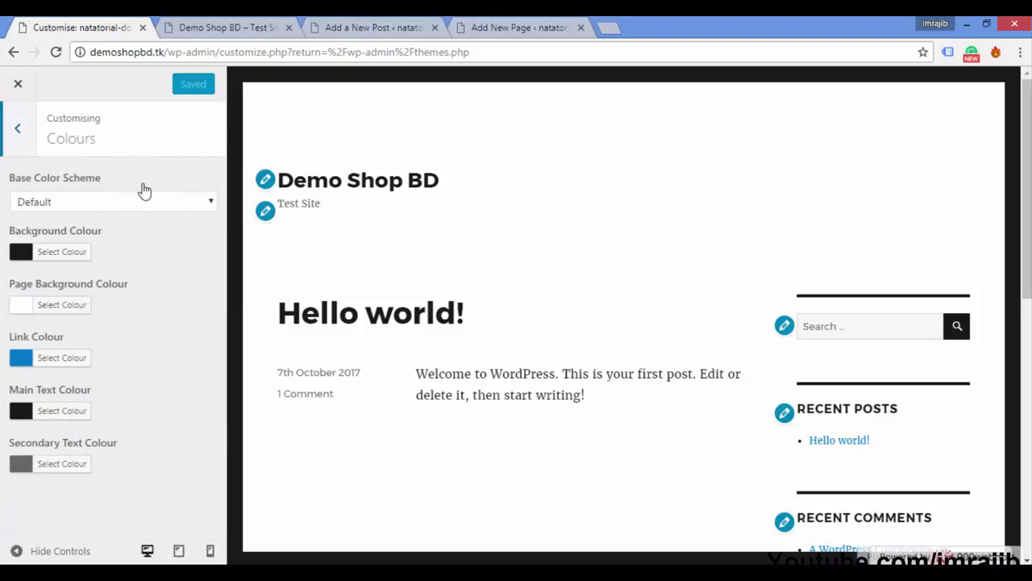
pyautogui.click(16, 131)
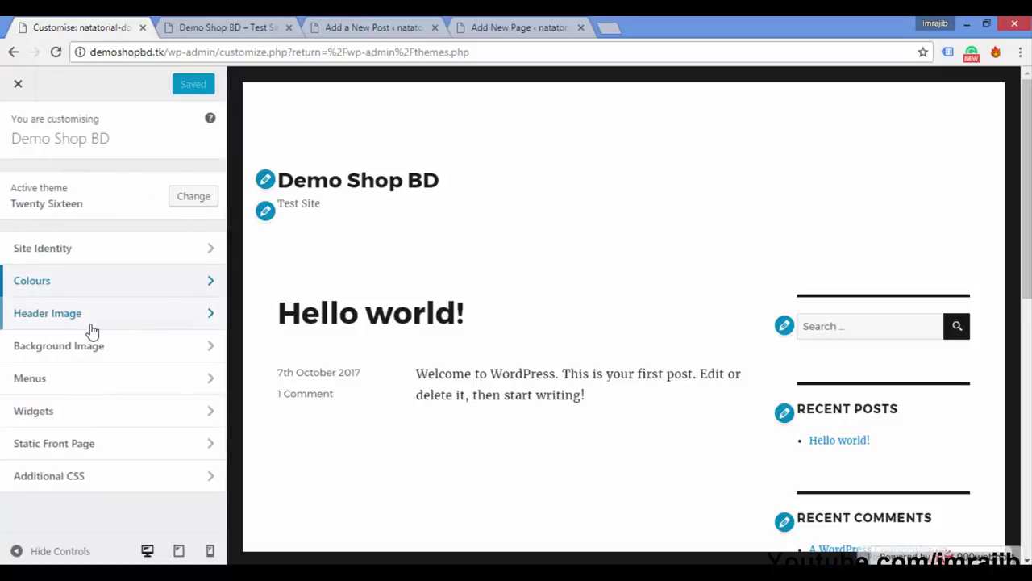
pyautogui.click(207, 314)
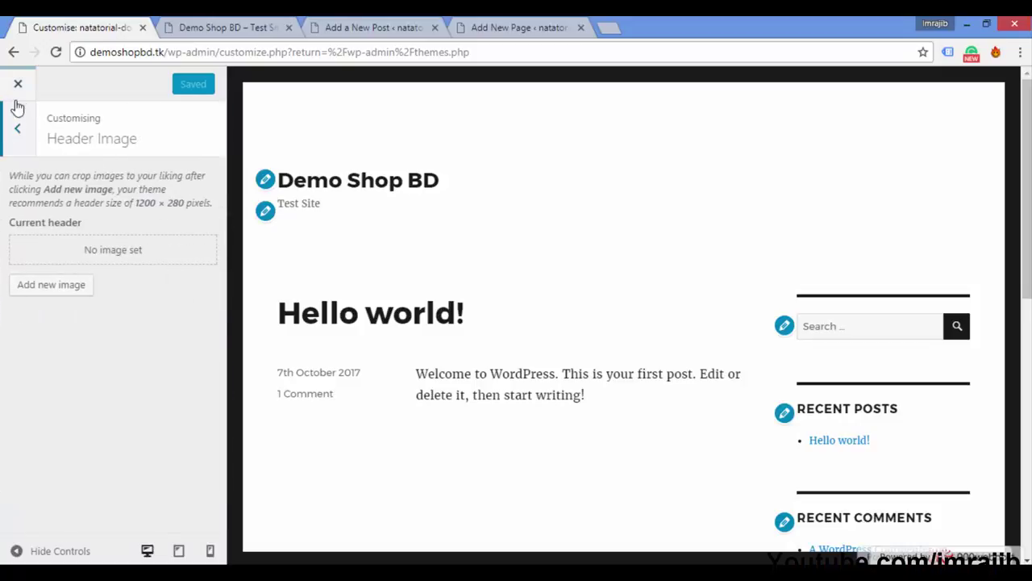
pyautogui.click(17, 131)
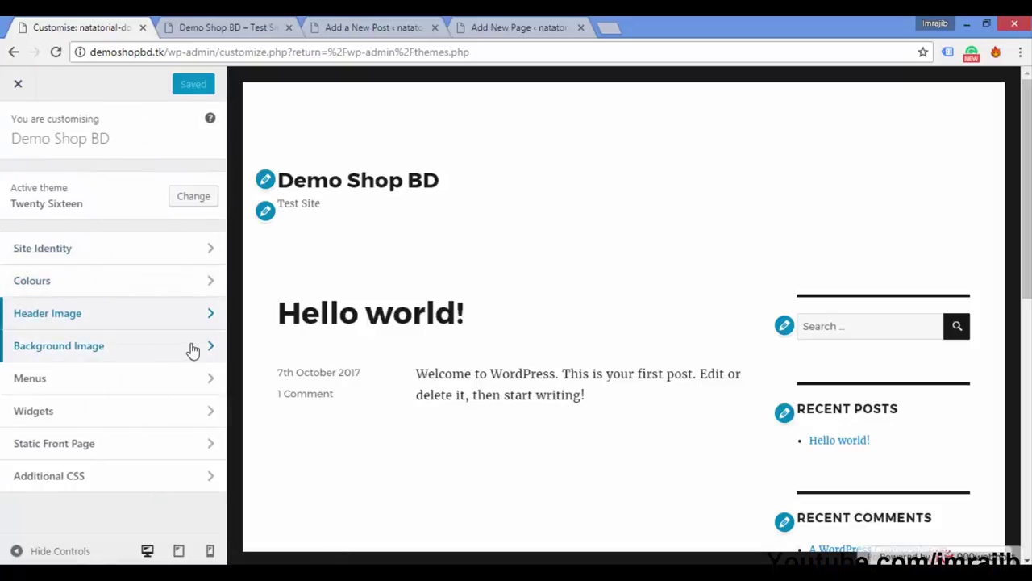
# Step: Open the Menus settings and inspect the choices for the Primary Menu and Social Links Menu locations
pyautogui.click(212, 381)
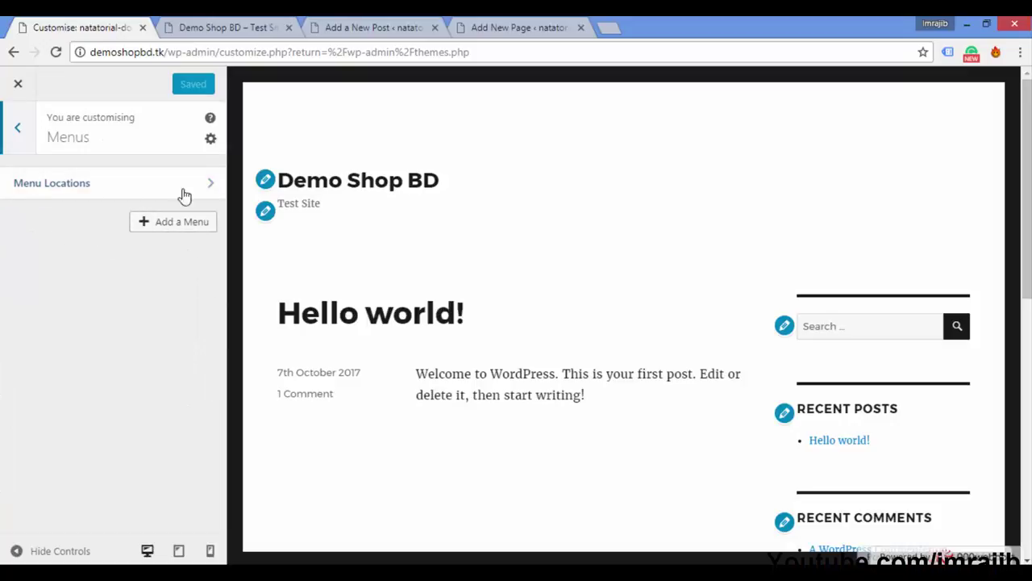
pyautogui.click(212, 185)
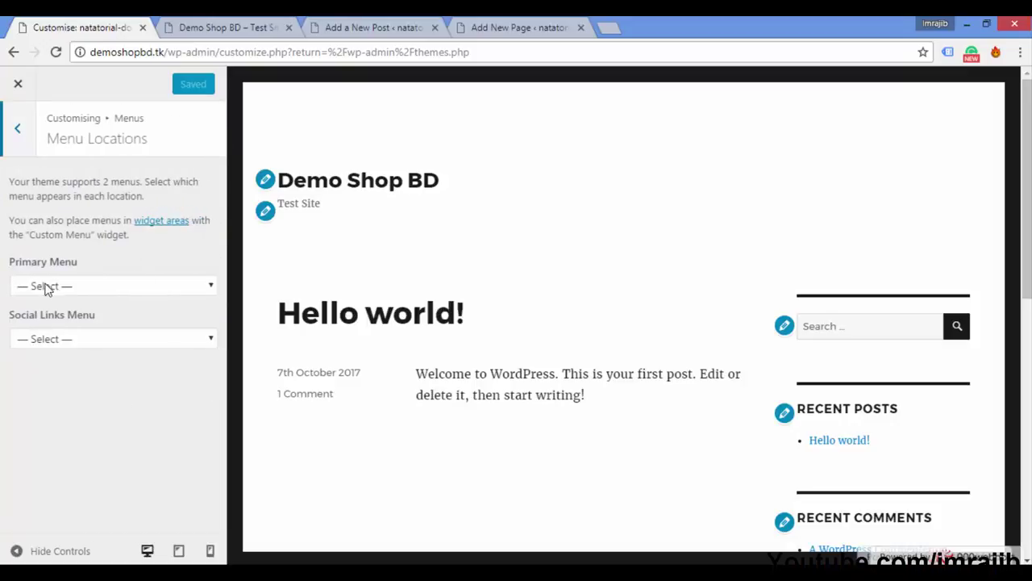
pyautogui.click(89, 288)
pyautogui.click(90, 310)
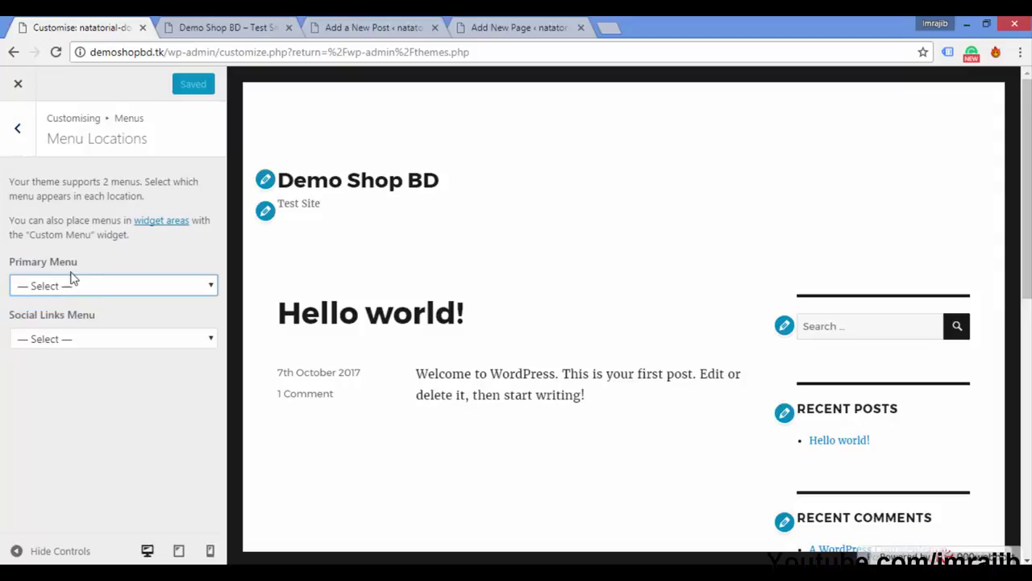
pyautogui.click(71, 339)
pyautogui.click(70, 325)
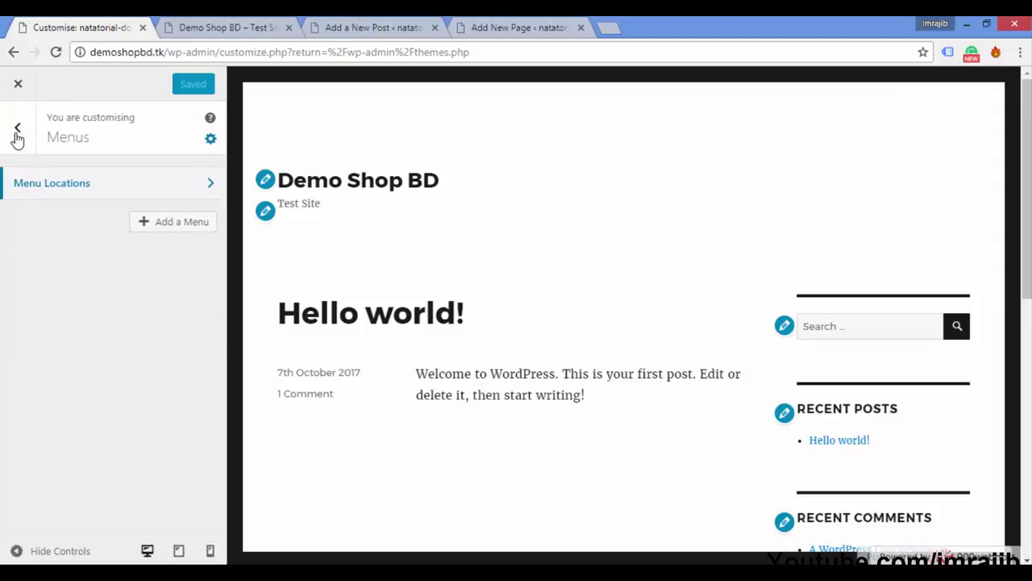
# Step: Create a new navigation menu named "Test"
pyautogui.click(167, 234)
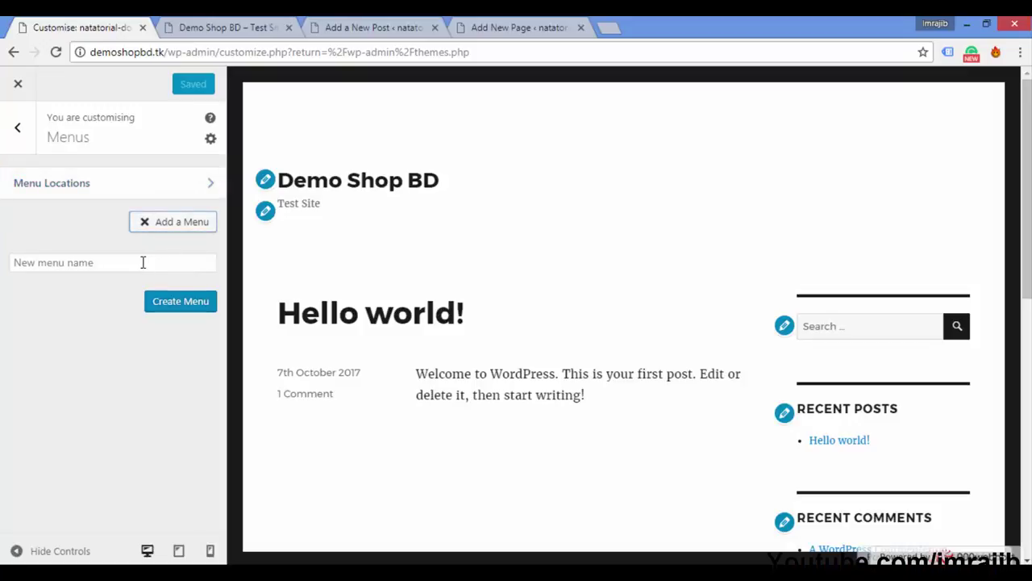
pyautogui.click(142, 262)
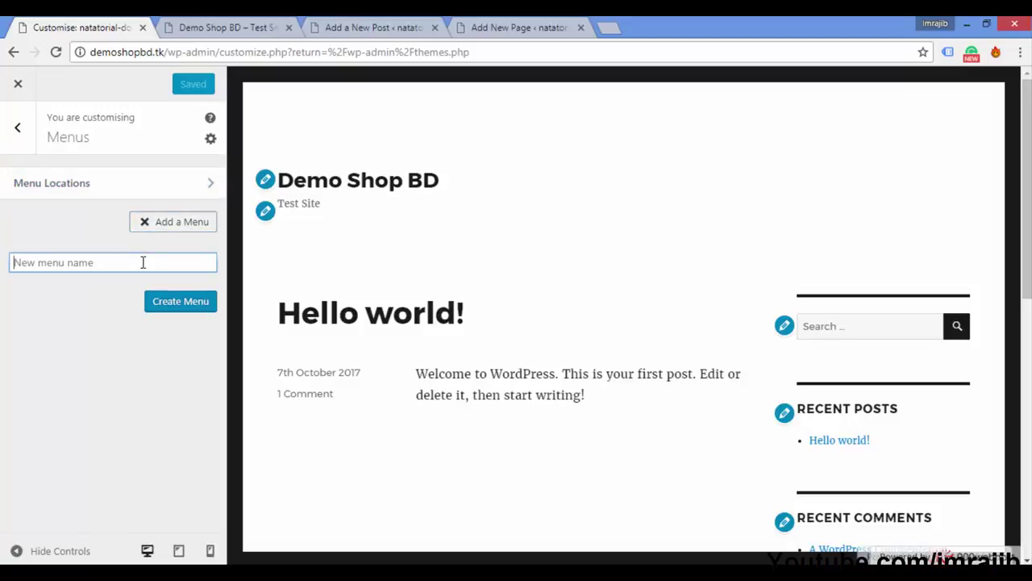
pyautogui.write('Test')
pyautogui.click(179, 304)
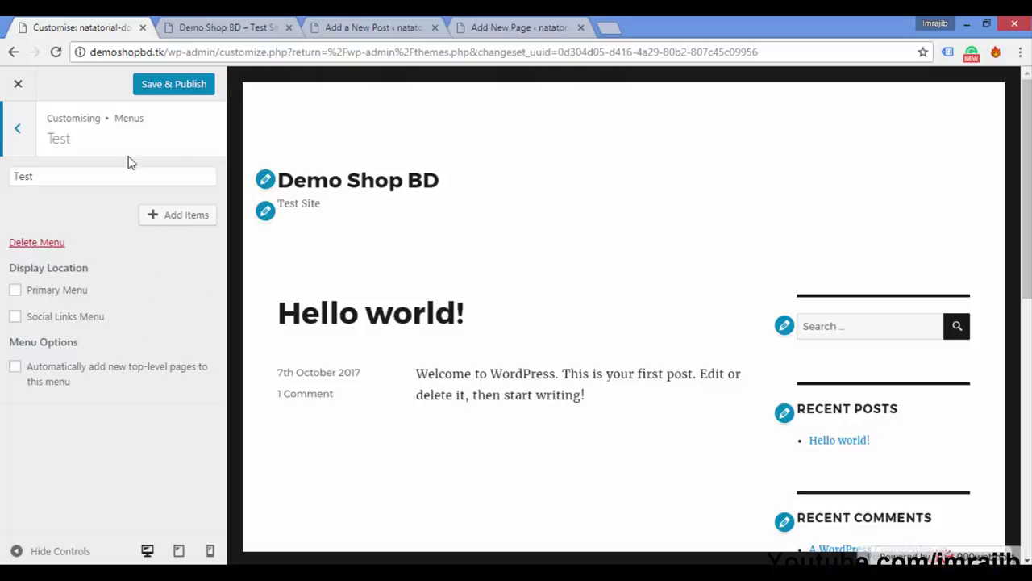
# Step: Add the Home, Contact Us and Sample Page items to the "Test" menu and publish it
pyautogui.click(176, 223)
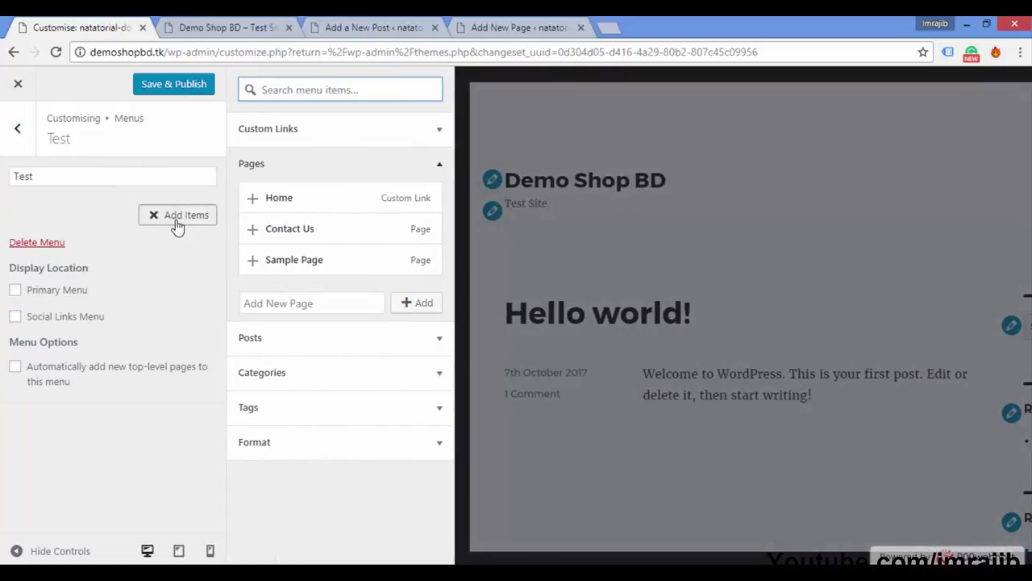
pyautogui.click(279, 200)
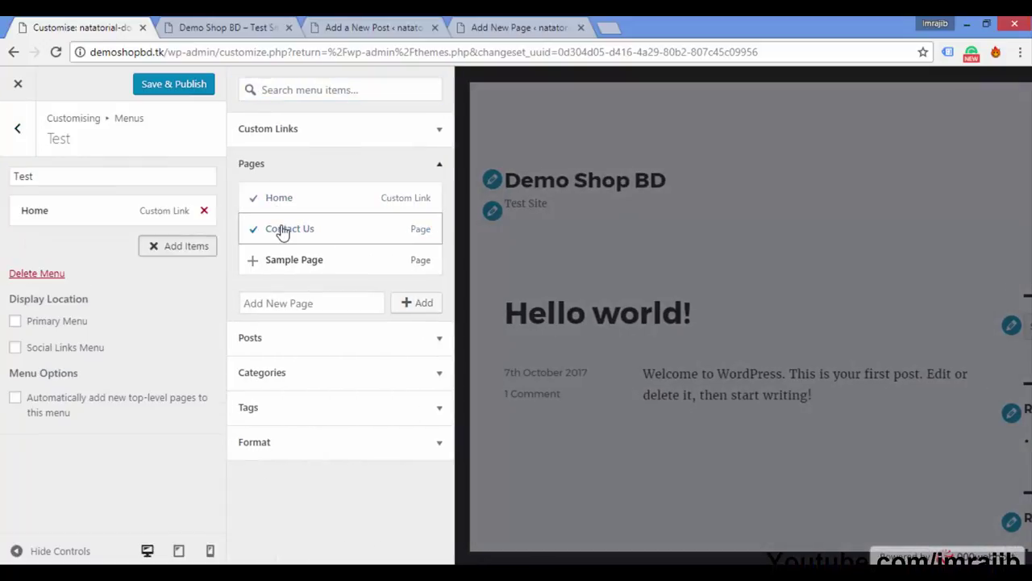
pyautogui.click(279, 229)
pyautogui.click(287, 264)
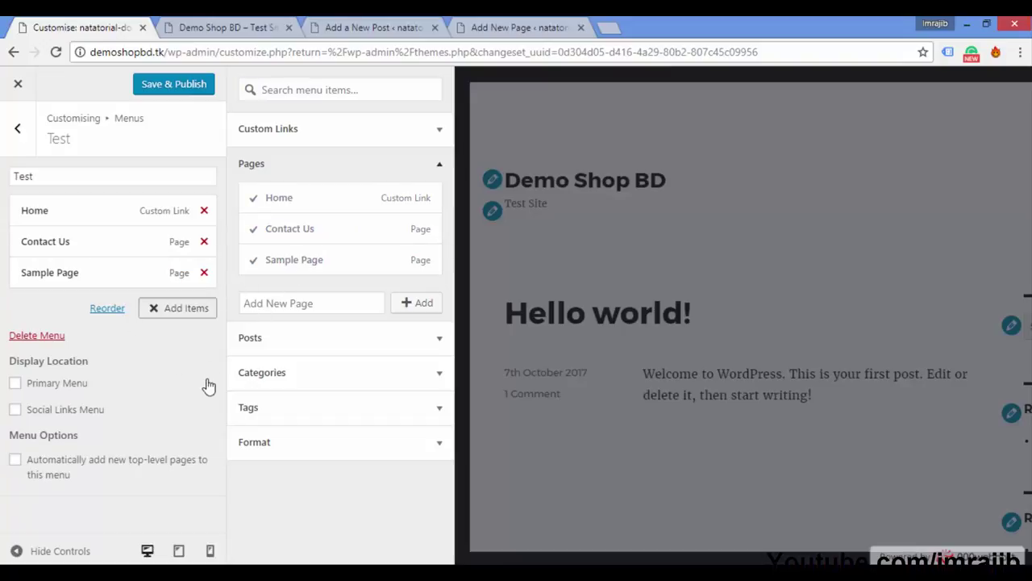
pyautogui.click(206, 88)
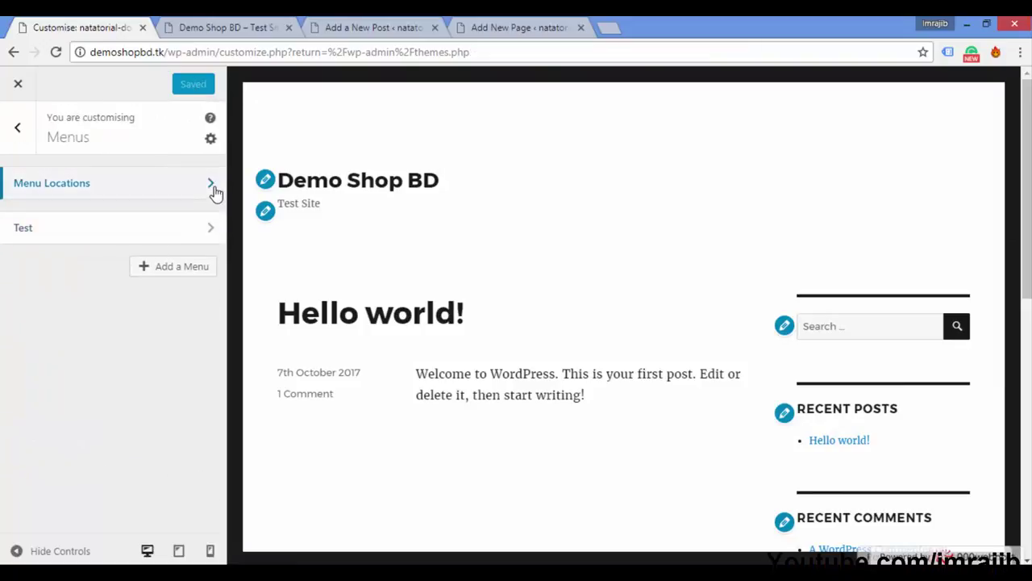
# Step: Assign the "Test" menu to the Primary Menu location and publish the change, returning to the customiser's main settings
pyautogui.click(213, 187)
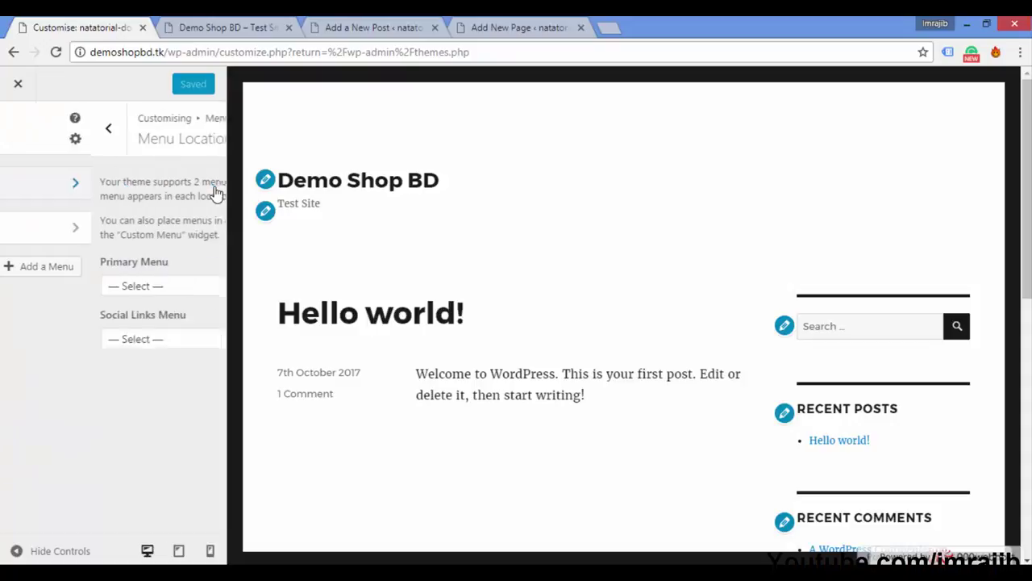
pyautogui.click(125, 289)
pyautogui.click(69, 319)
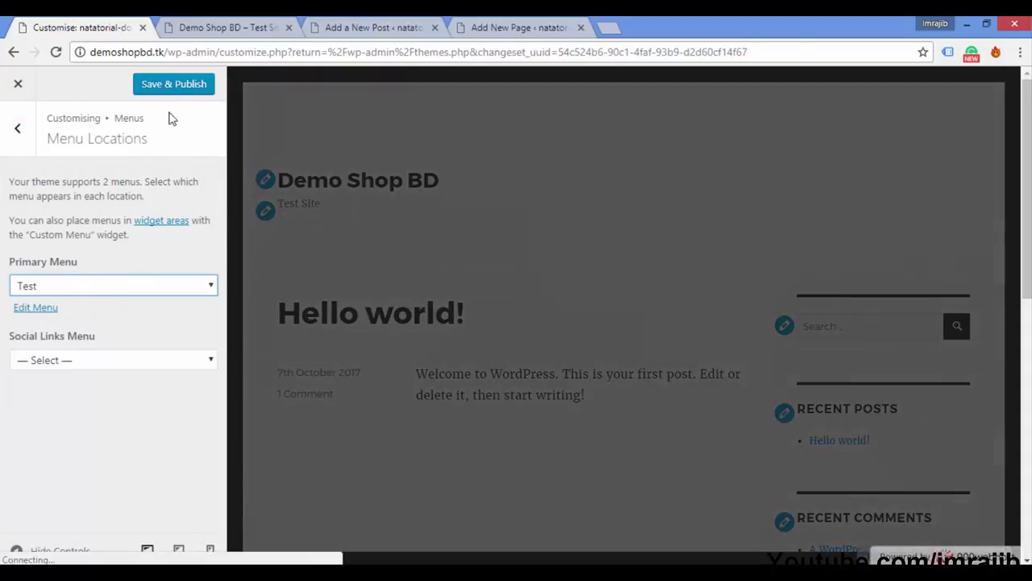
pyautogui.click(181, 89)
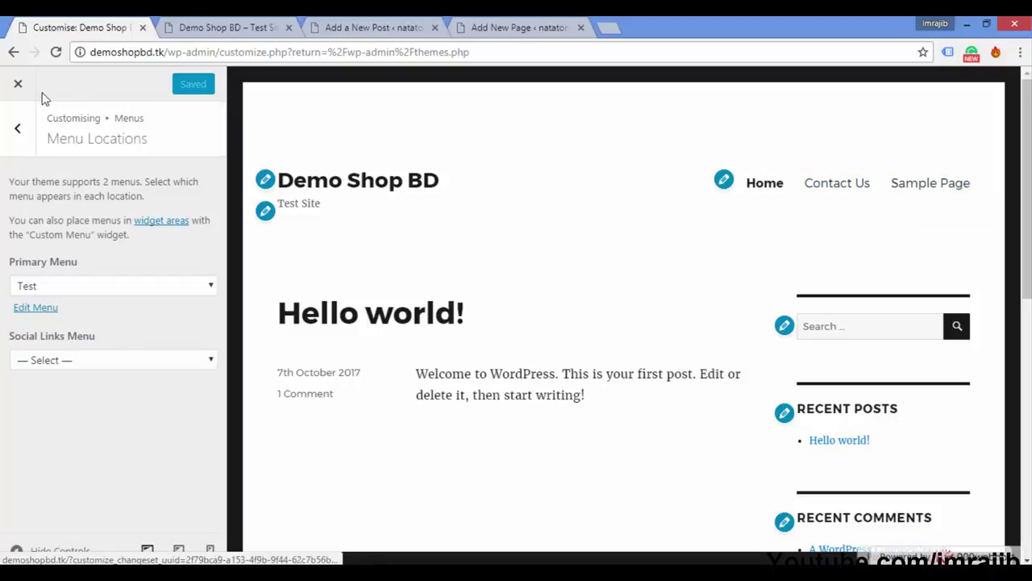
pyautogui.click(22, 132)
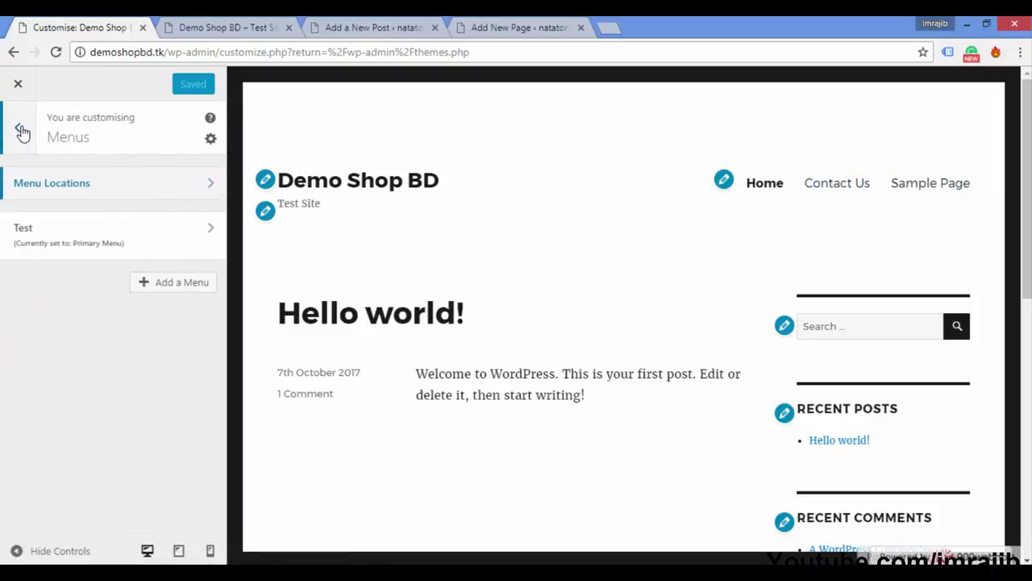
pyautogui.click(23, 132)
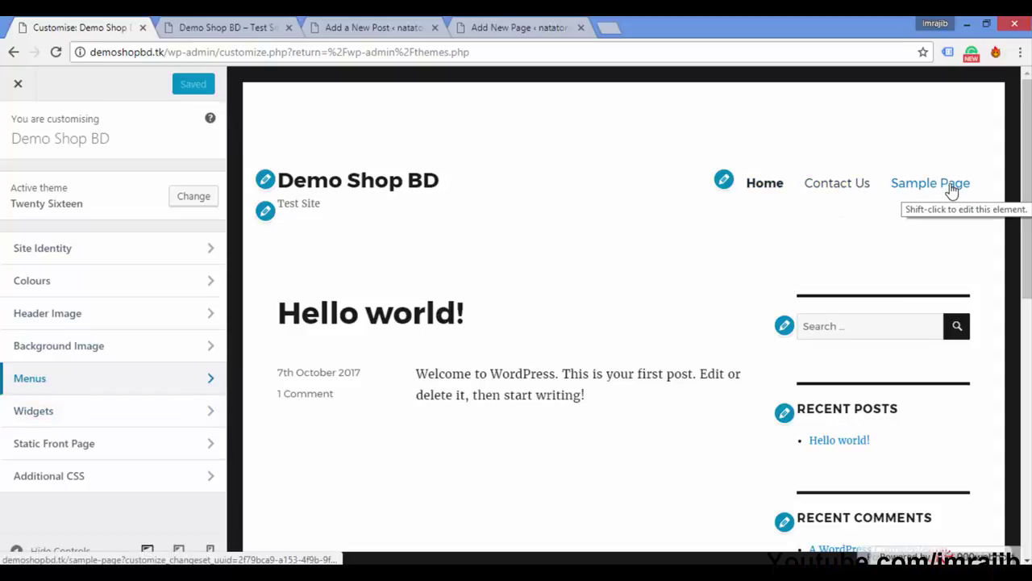
# Step: Open the Widgets settings and examine which widgets the site preview shows in its sidebar
pyautogui.click(211, 413)
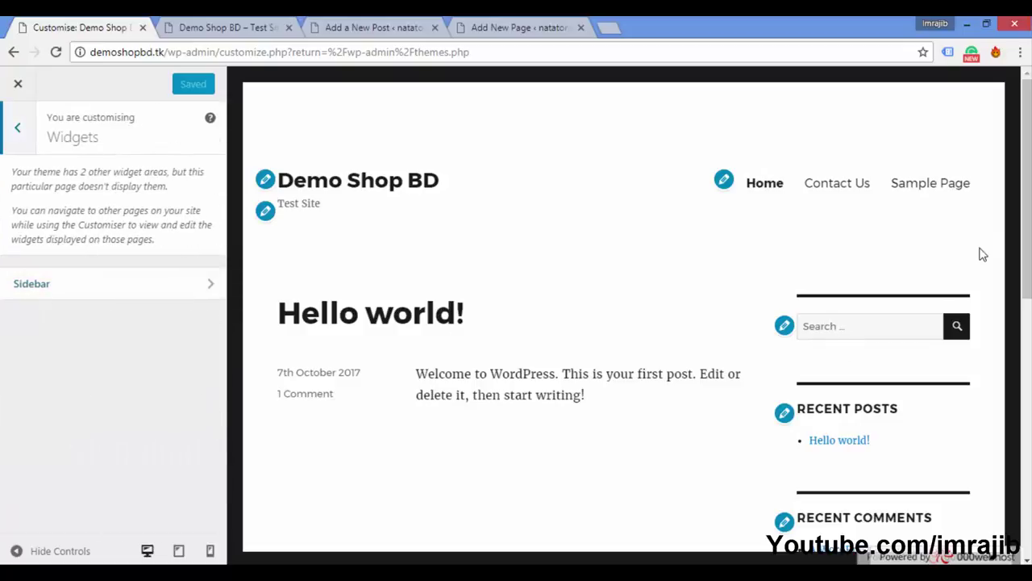
pyautogui.moveTo(1025, 194); pyautogui.dragTo(1026, 242)
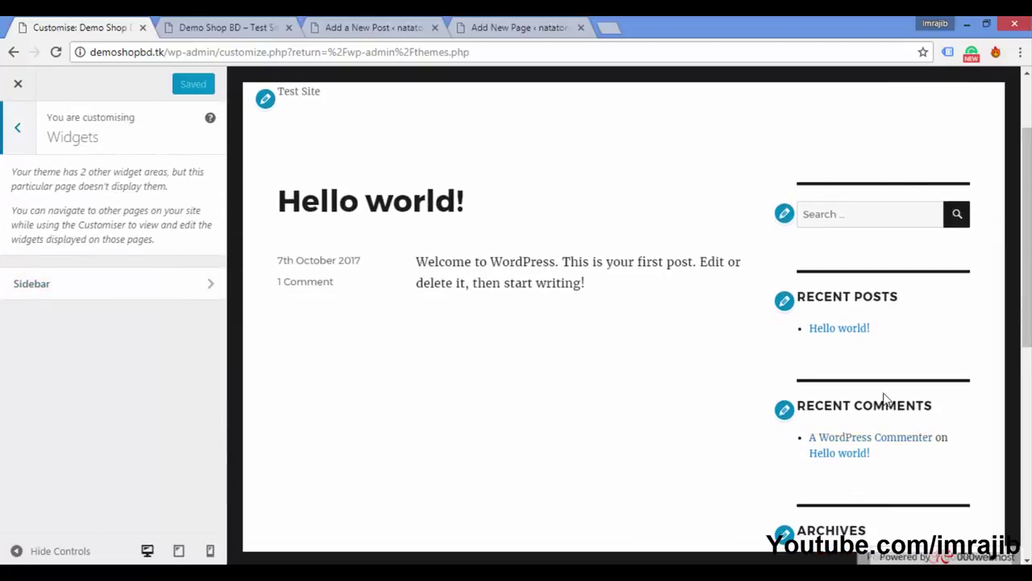
pyautogui.moveTo(1021, 242); pyautogui.dragTo(1015, 112)
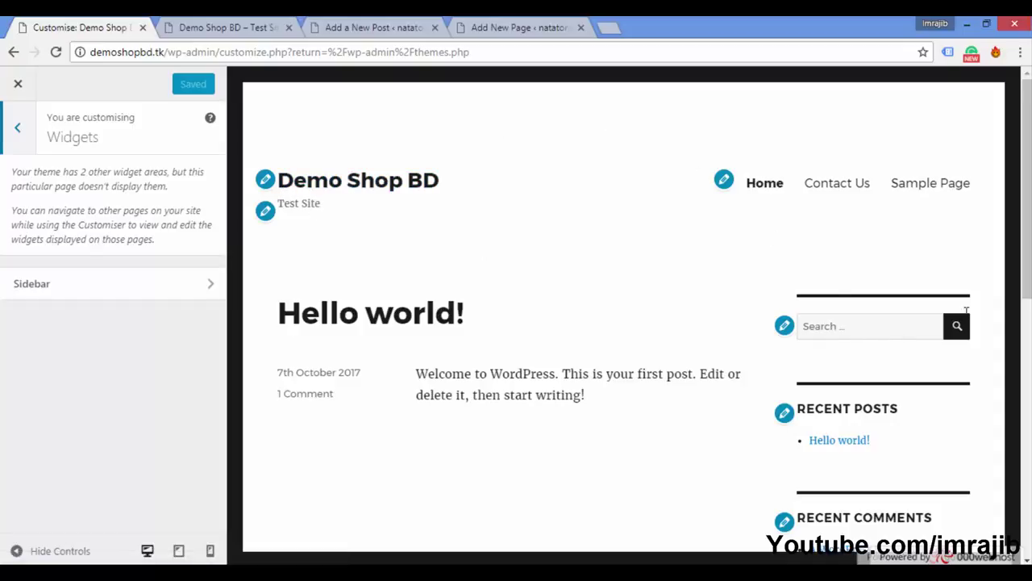
pyautogui.scroll(-2, 966, 309)
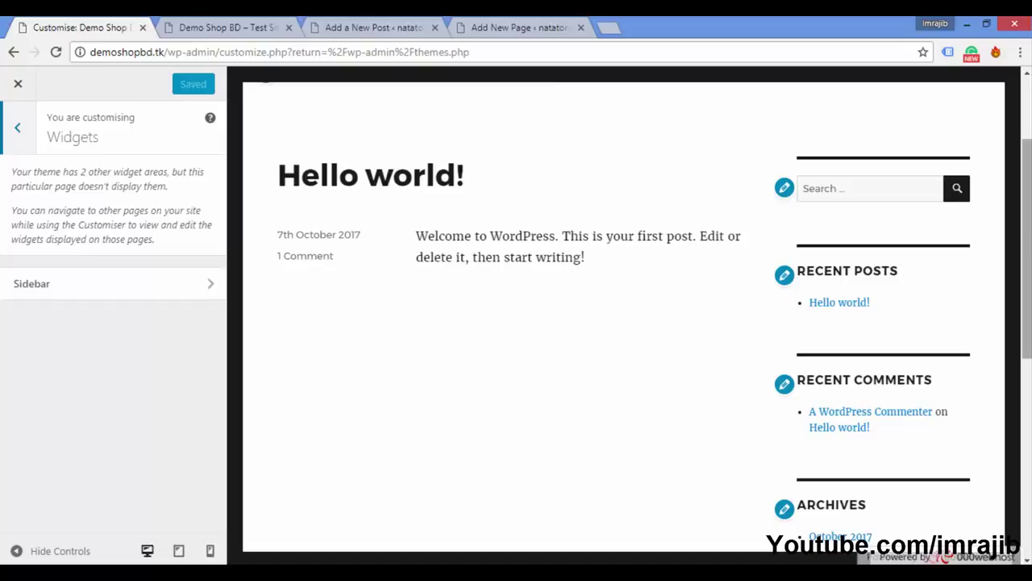
pyautogui.scroll(2, 614, 341)
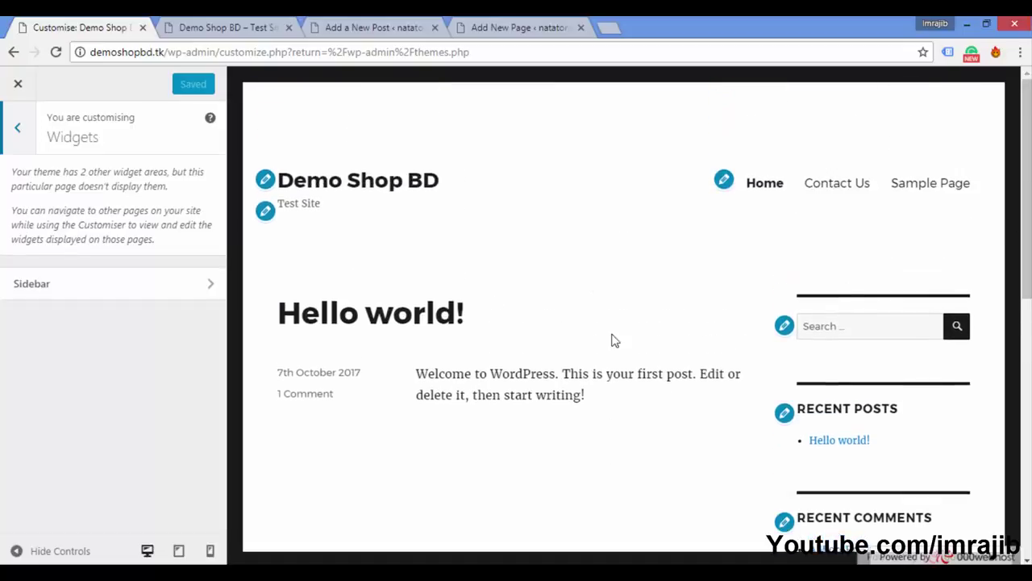
pyautogui.scroll(-6, 928, 332)
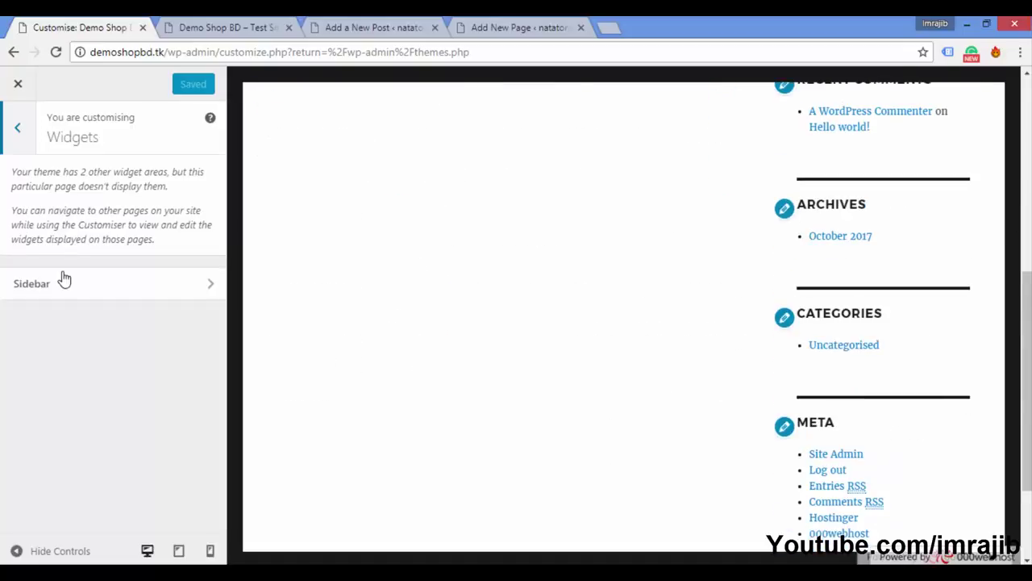
# Step: Remove the Search widget from the Sidebar widget area and check the sidebar in the preview
pyautogui.click(210, 285)
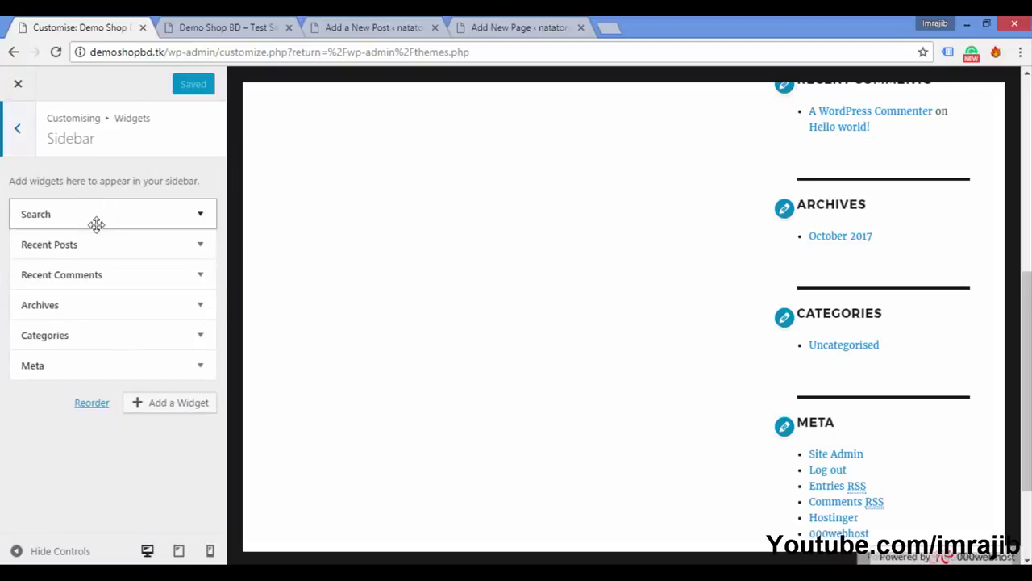
pyautogui.click(201, 216)
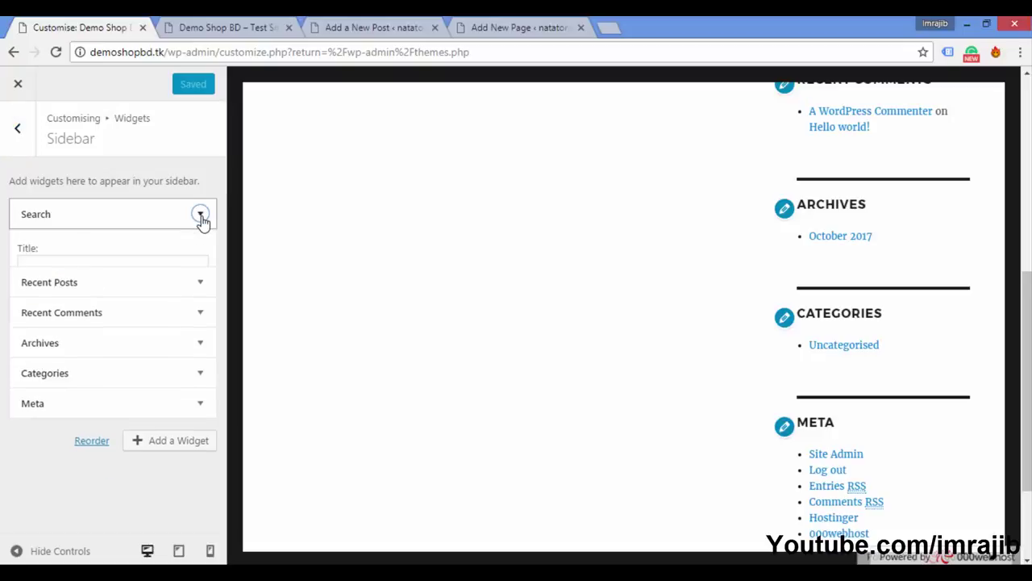
pyautogui.click(35, 293)
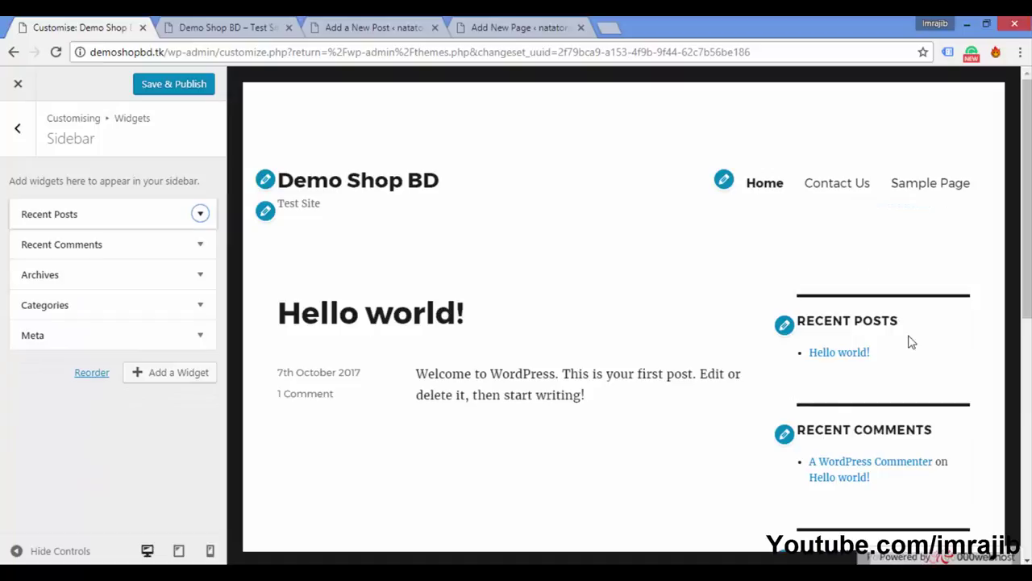
pyautogui.scroll(-5, 910, 342)
pyautogui.scroll(10, 910, 342)
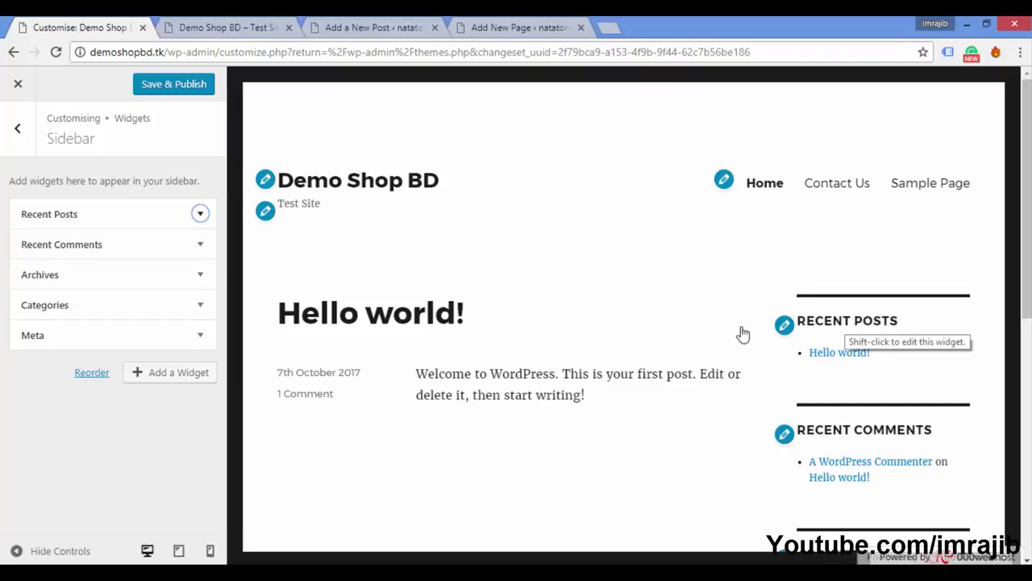
# Step: Remove the Recent Posts widget from the Sidebar widget area and publish the widget changes
pyautogui.click(200, 214)
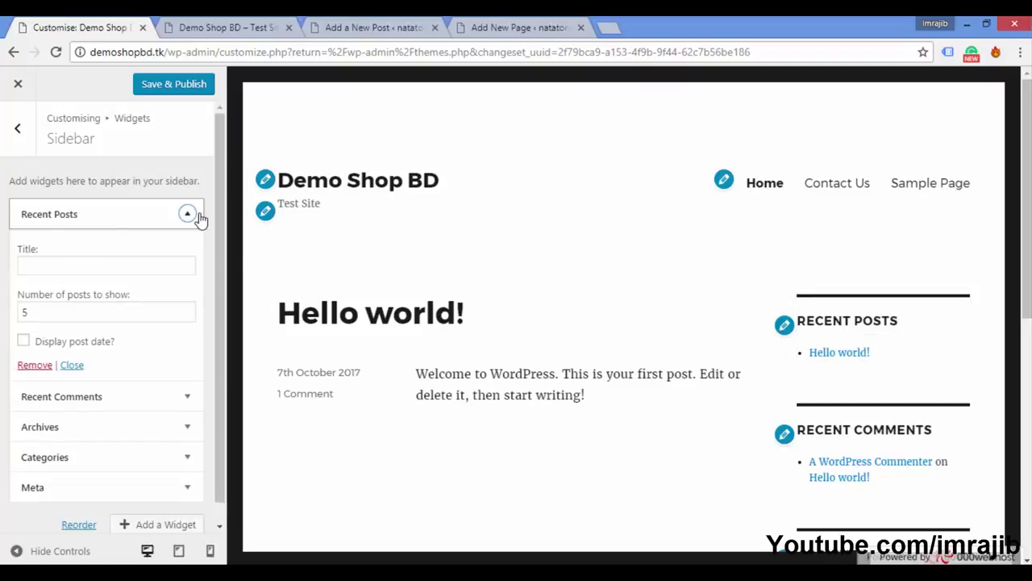
pyautogui.click(35, 365)
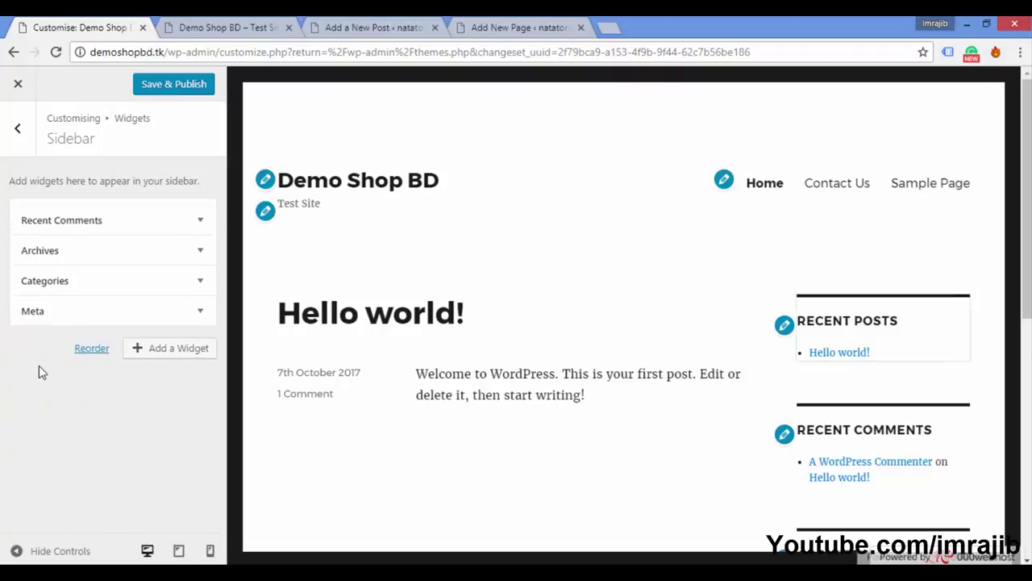
pyautogui.click(200, 89)
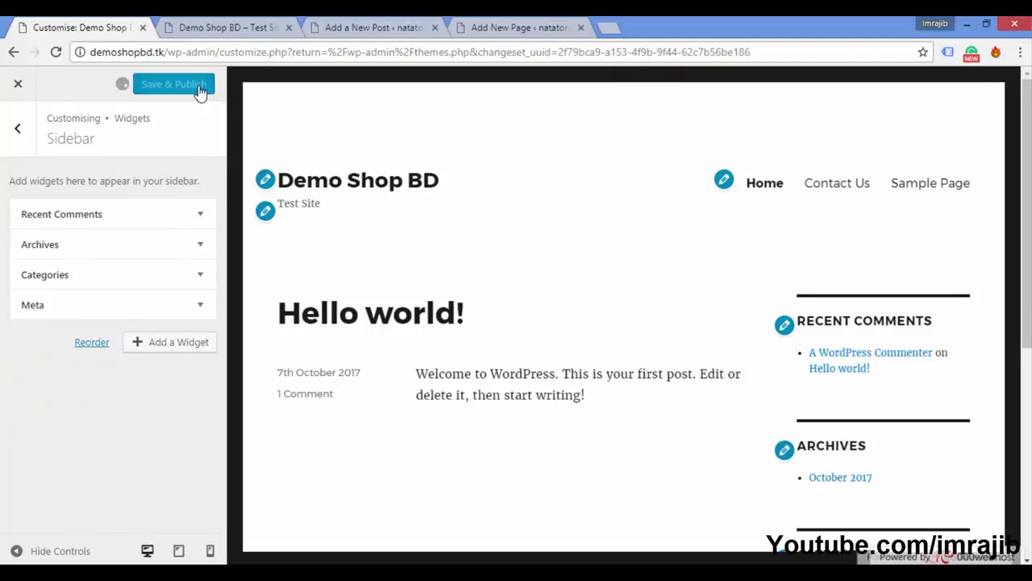
# Step: Switch to the live site, reload it, and check its sidebar widgets from start to end
pyautogui.click(232, 27)
pyautogui.click(813, 352)
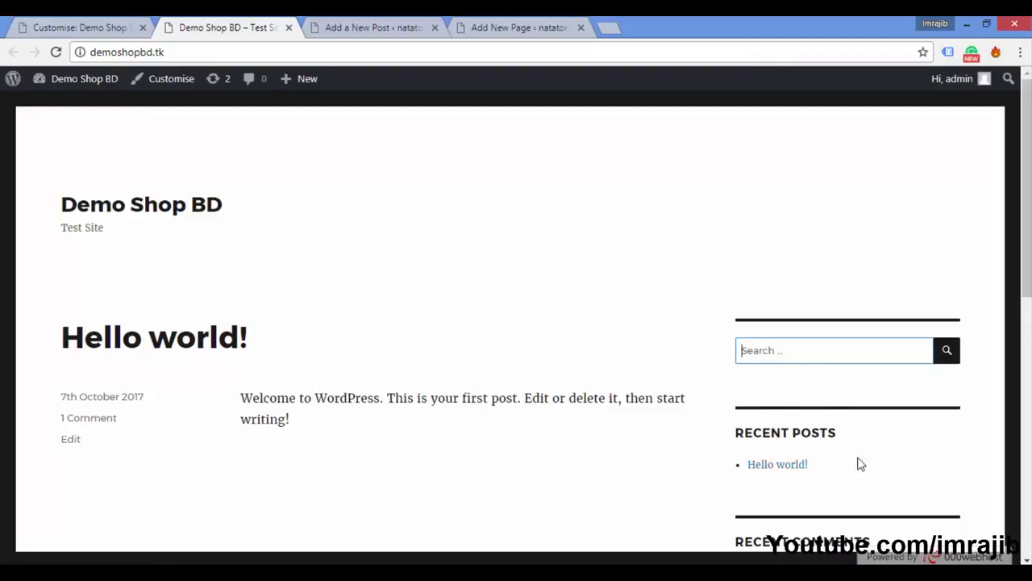
pyautogui.click(56, 53)
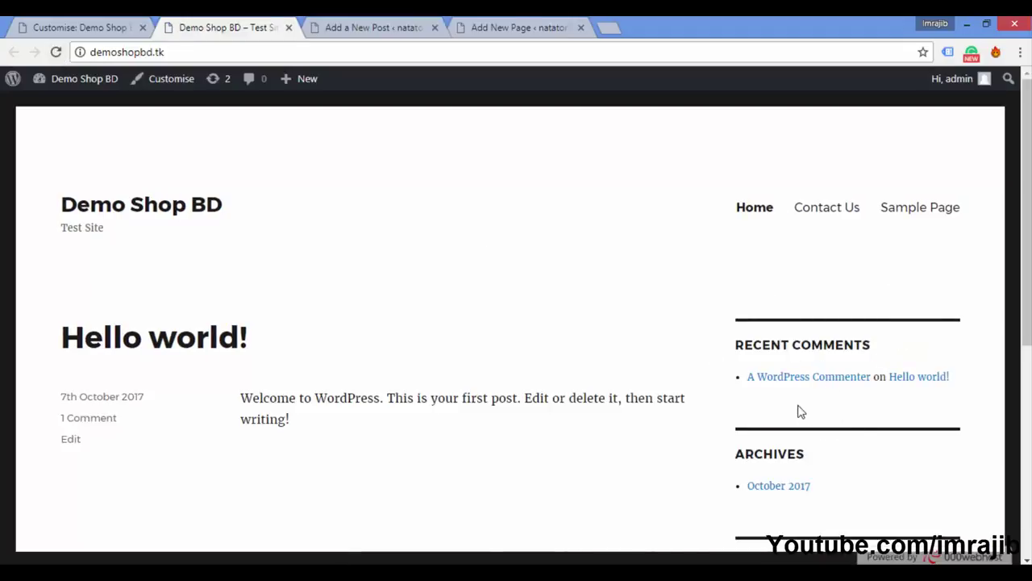
pyautogui.scroll(-8, 798, 411)
pyautogui.scroll(8, 830, 241)
# Step: Leave the Widgets settings for the customiser's main settings and look over the live site's navigation menu
pyautogui.click(64, 26)
pyautogui.click(17, 127)
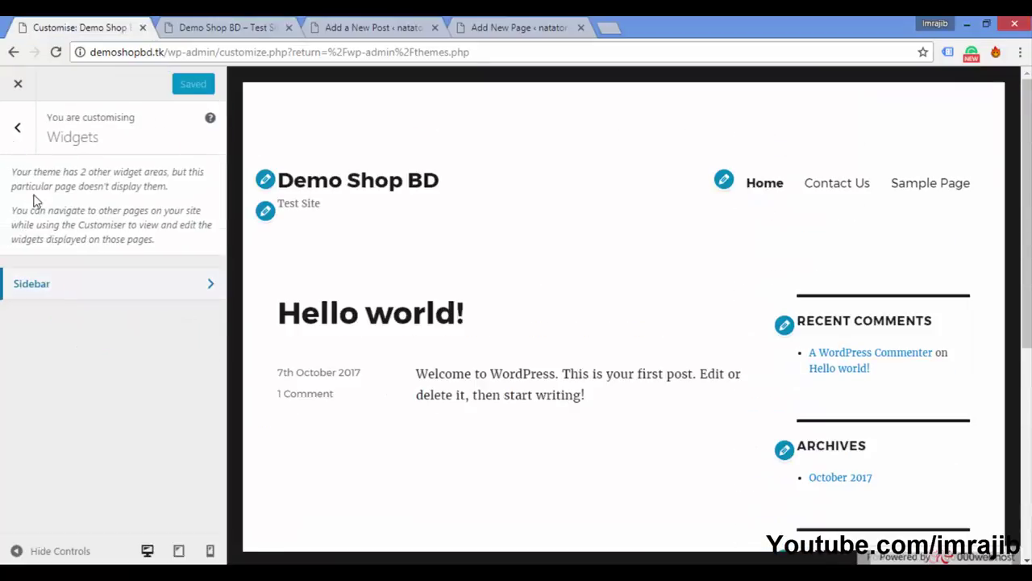
pyautogui.click(18, 129)
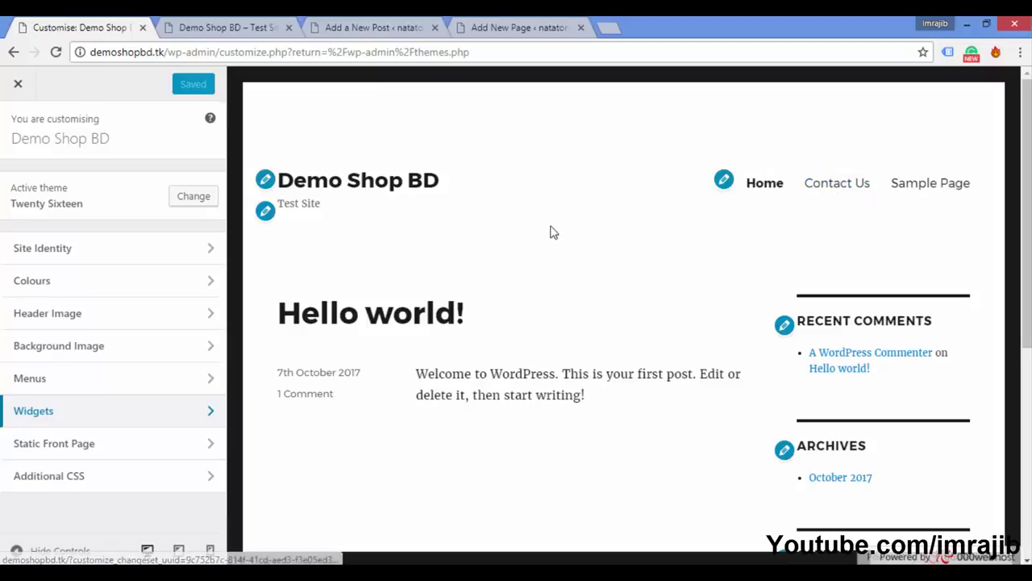
pyautogui.click(250, 25)
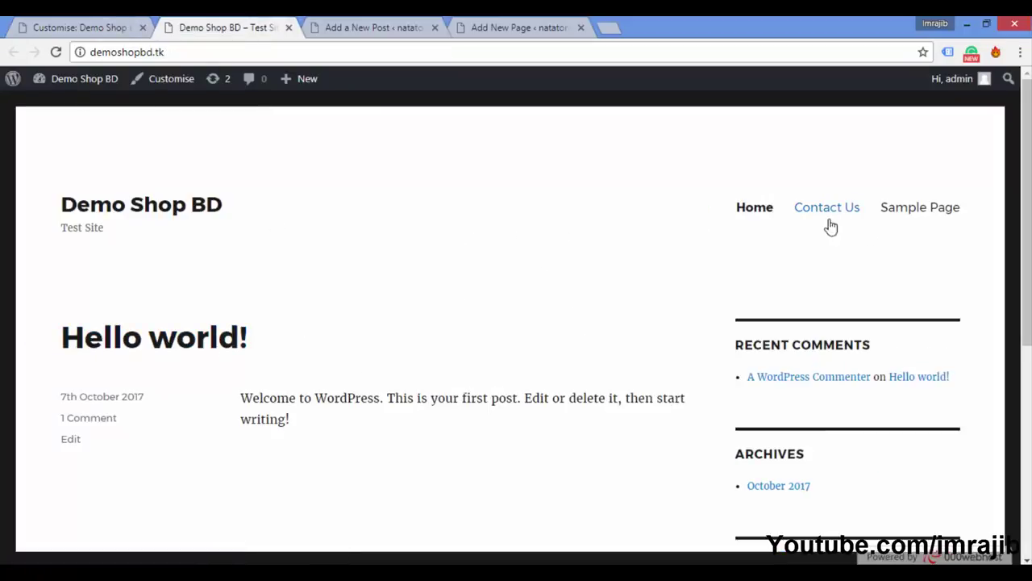
pyautogui.click(87, 27)
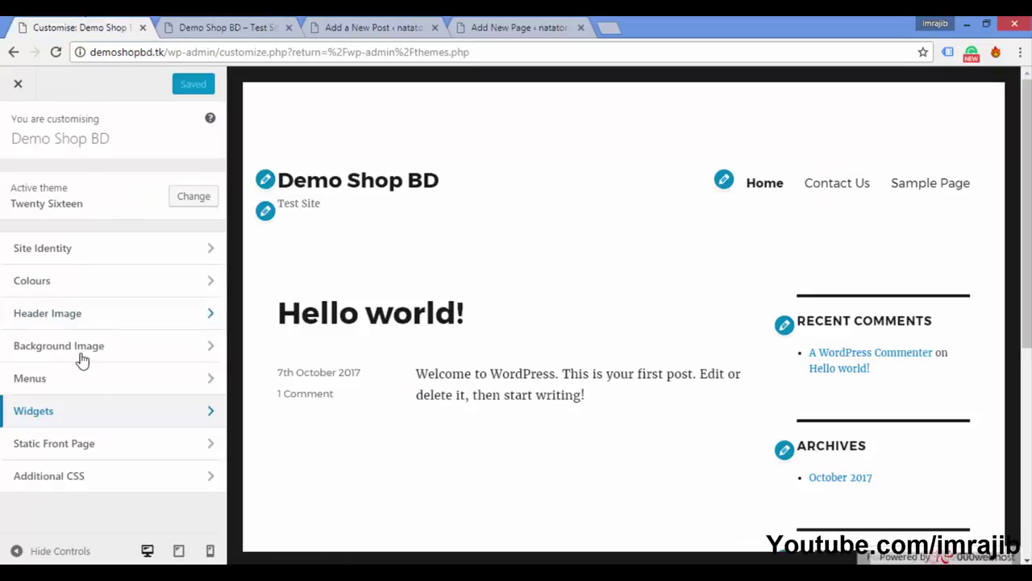
# Step: Make the front page a static page using Contact Us, set Sample Page as the posts page, and publish
pyautogui.click(207, 451)
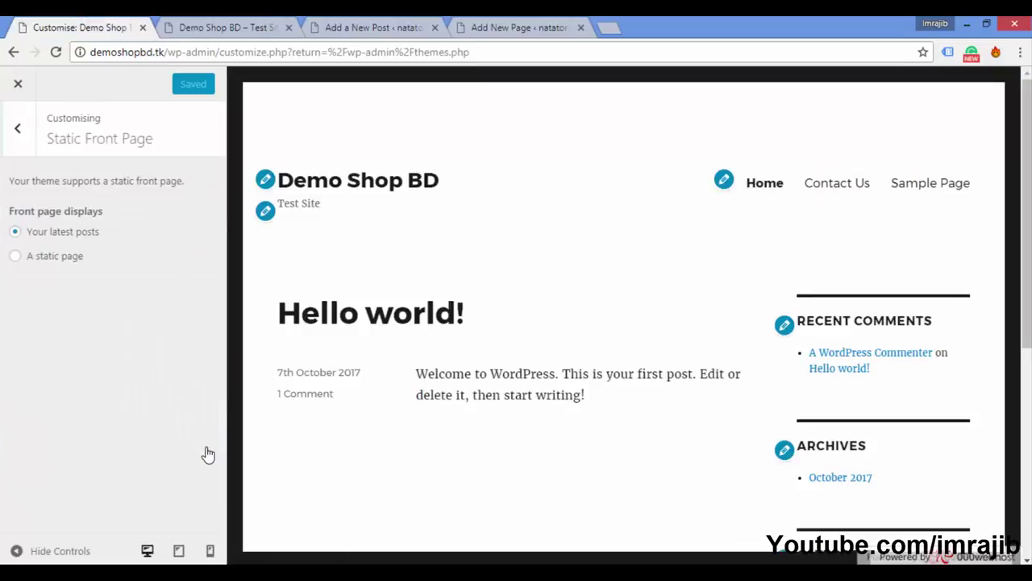
pyautogui.click(15, 256)
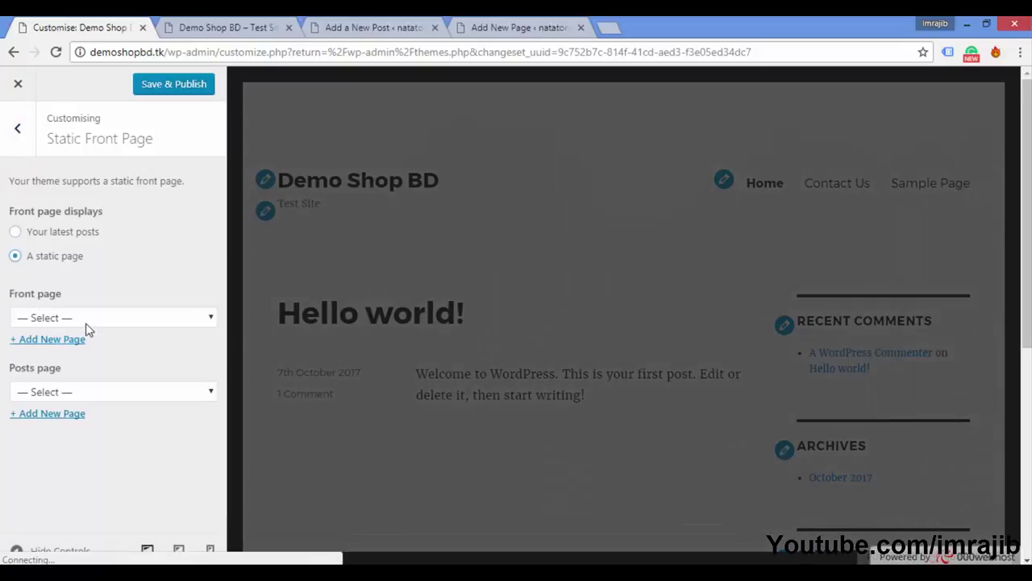
pyautogui.click(83, 321)
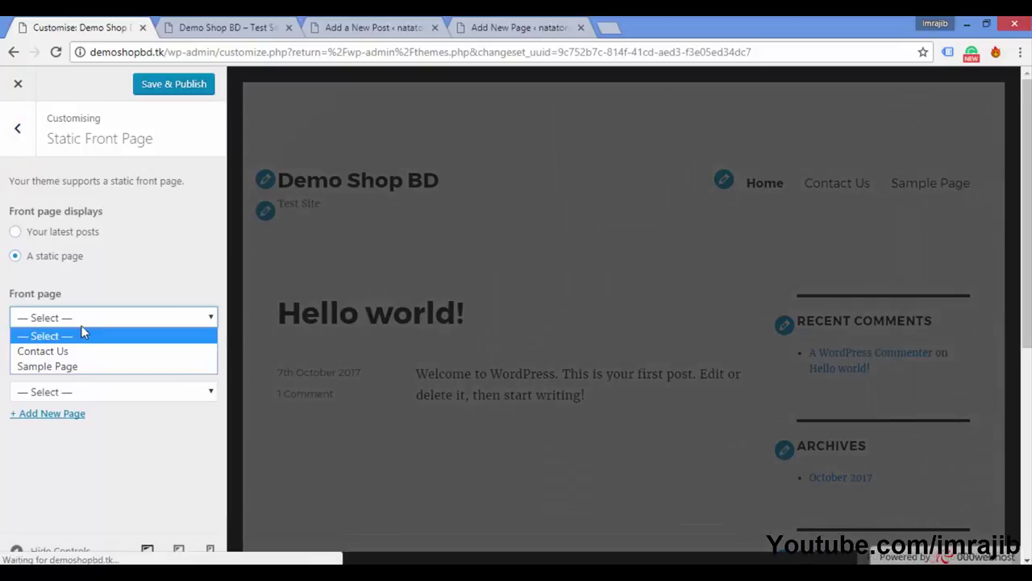
pyautogui.click(69, 352)
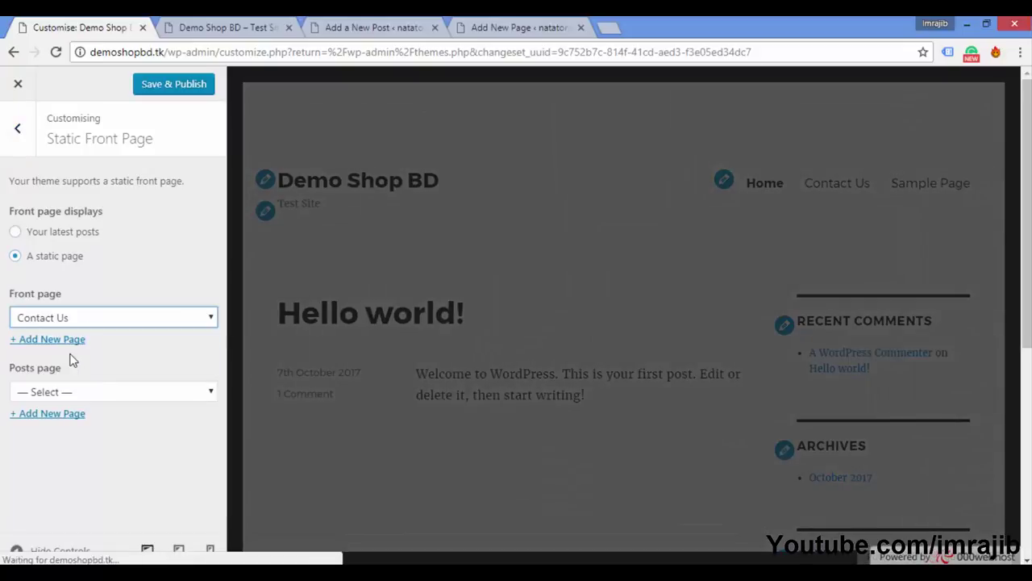
pyautogui.click(142, 399)
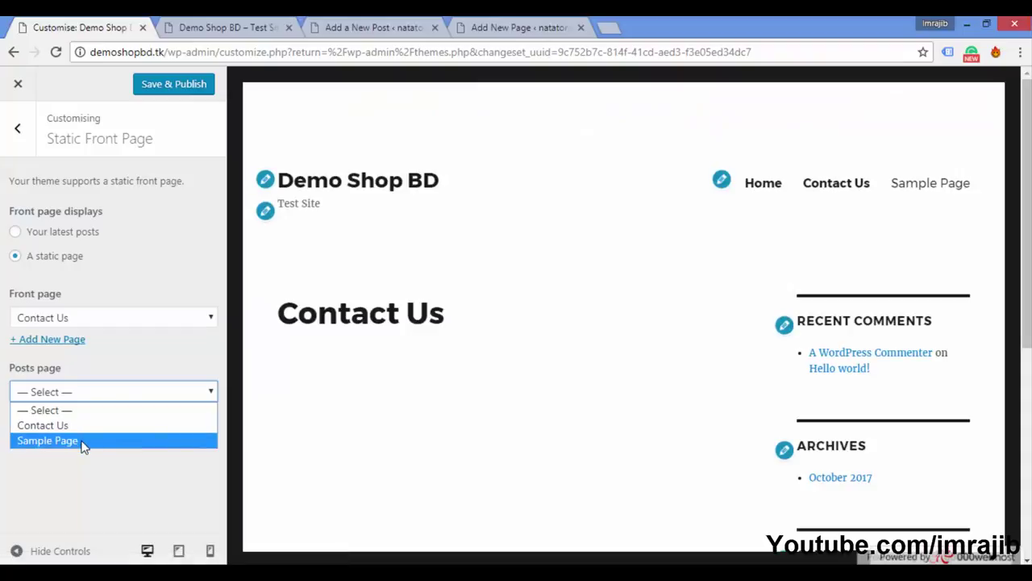
pyautogui.click(83, 442)
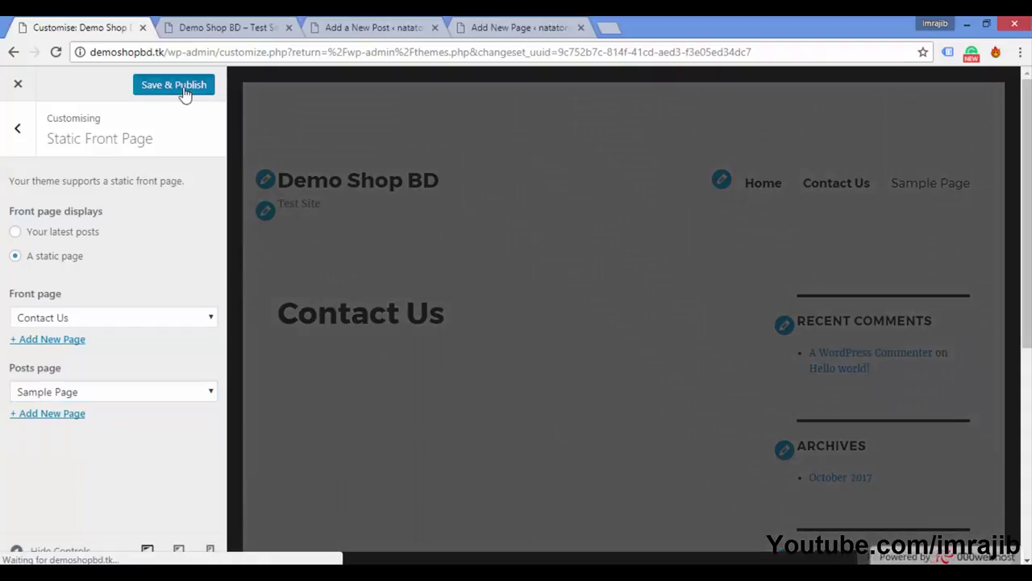
pyautogui.click(184, 90)
# Step: Reload the live site to review its front page and Sample Page, and return to the customiser's main settings
pyautogui.click(187, 27)
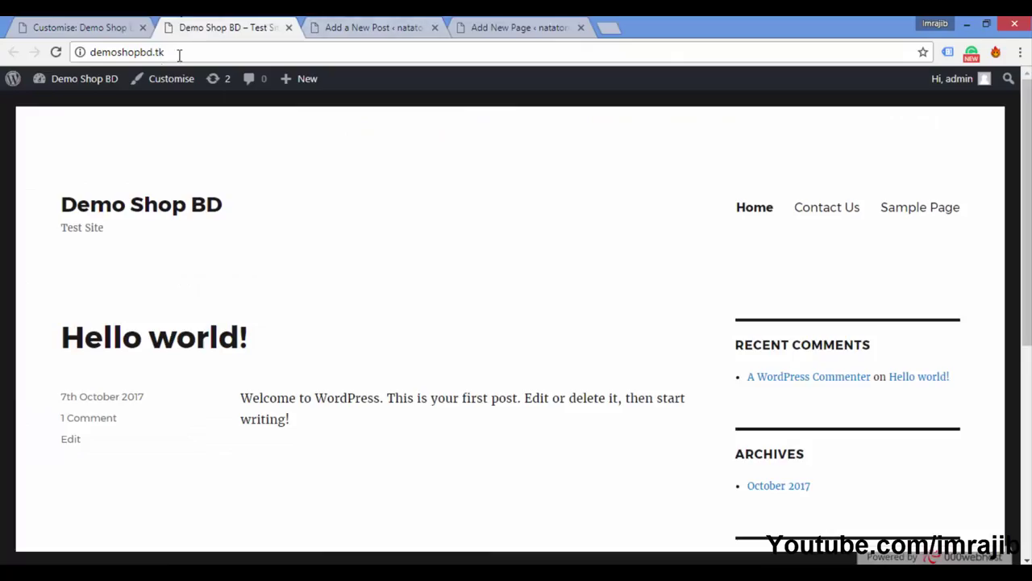
pyautogui.click(57, 55)
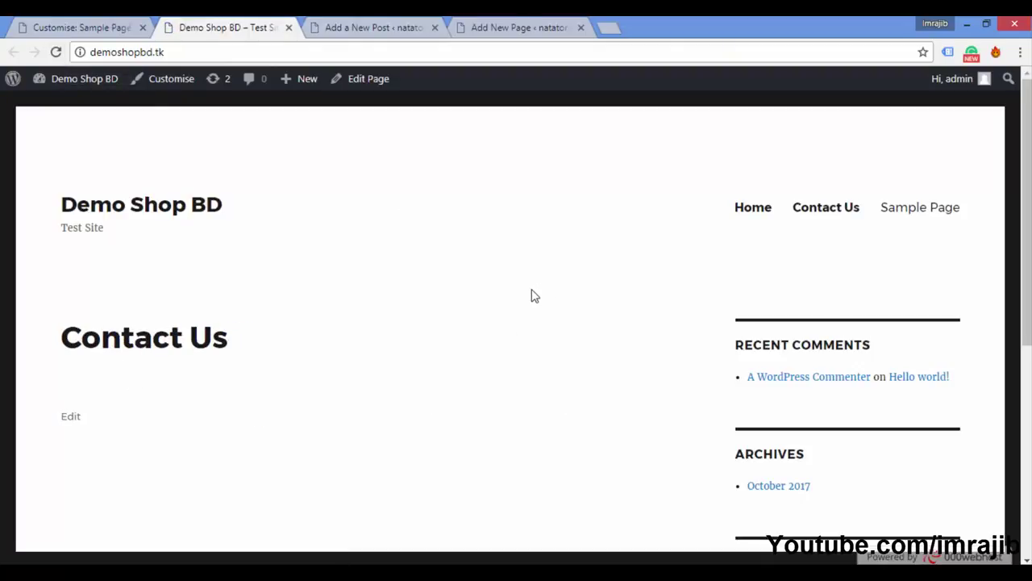
pyautogui.scroll(-5, 529, 298)
pyautogui.scroll(5, 304, 286)
pyautogui.scroll(-2, 299, 302)
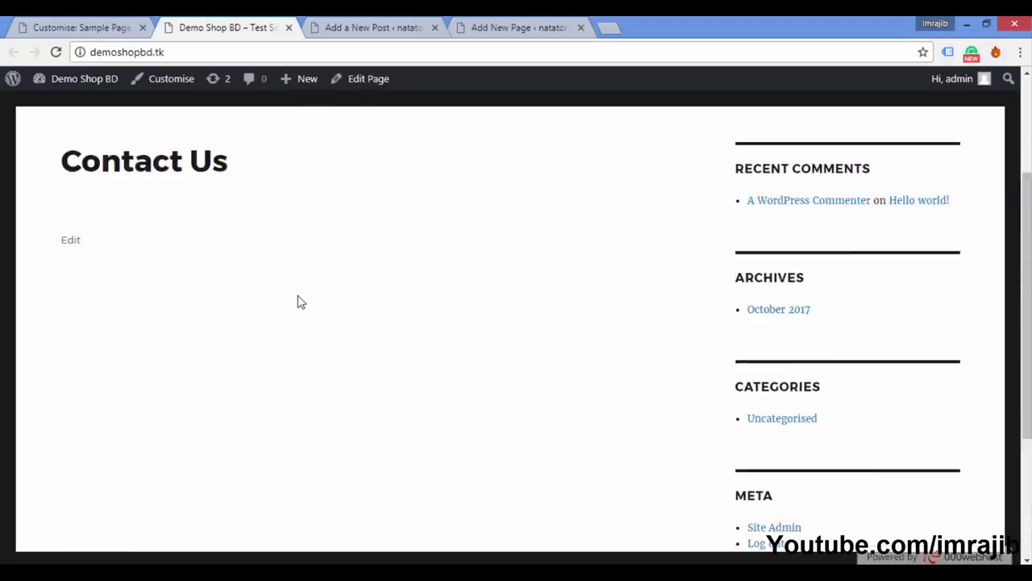
pyautogui.scroll(2, 299, 302)
pyautogui.click(892, 211)
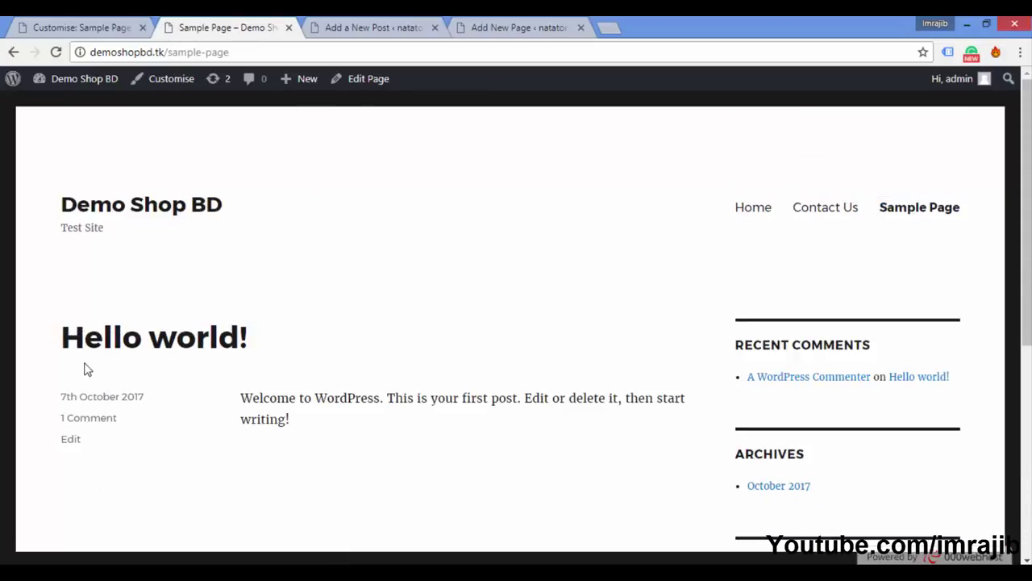
pyautogui.click(80, 27)
pyautogui.click(17, 131)
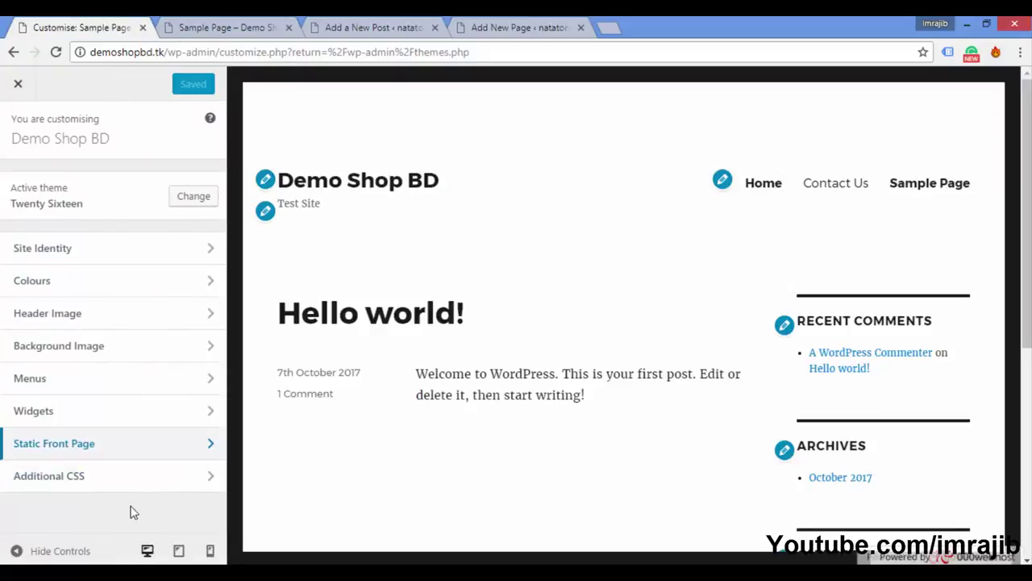
# Step: Leave the customiser, open the Add Themes page, and browse its featured themes down to the end and back
pyautogui.click(18, 85)
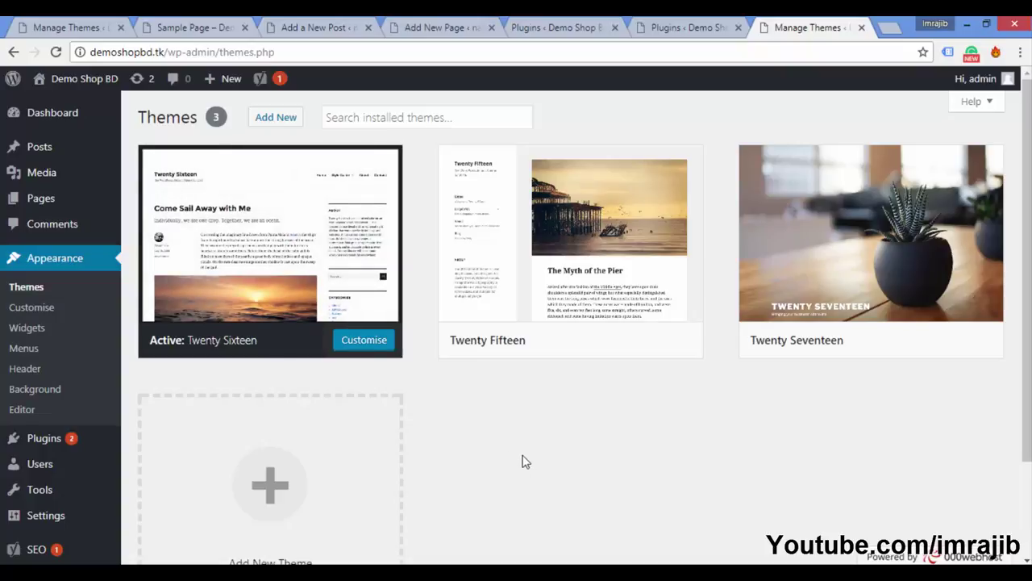
pyautogui.click(265, 500)
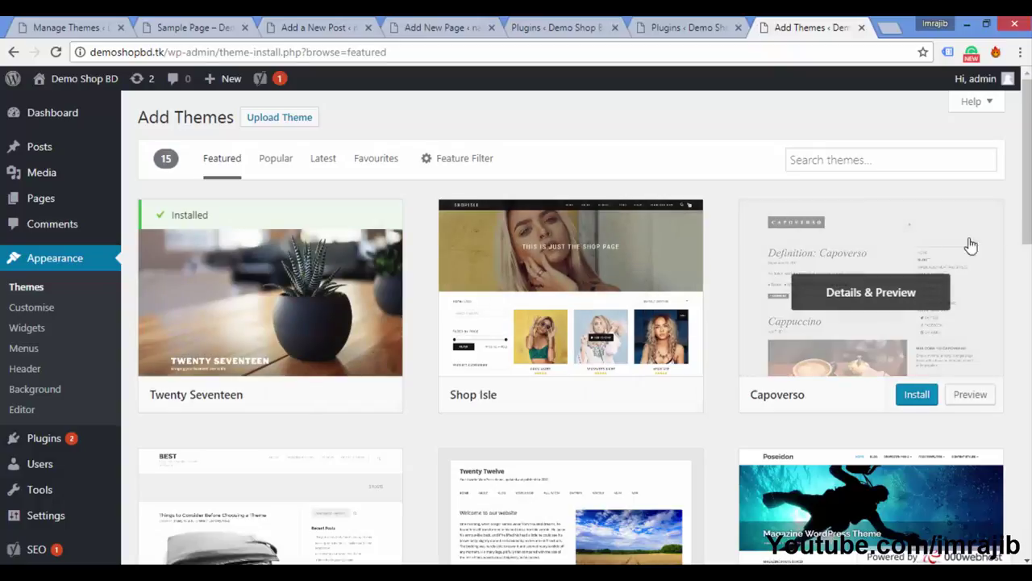
pyautogui.moveTo(1026, 221); pyautogui.dragTo(1026, 512)
pyautogui.moveTo(537, 452)
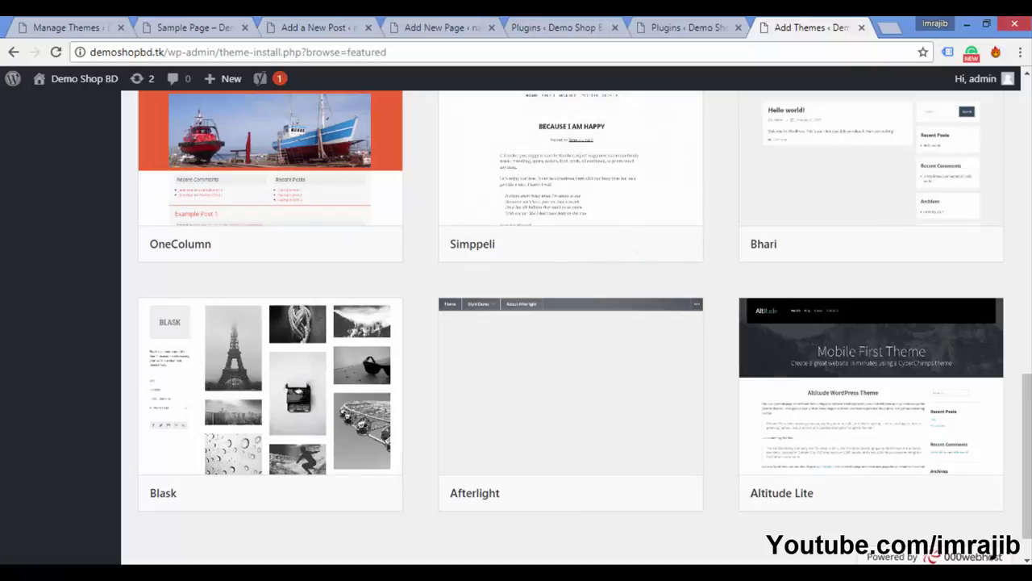
pyautogui.moveTo(1026, 452); pyautogui.dragTo(1025, 347)
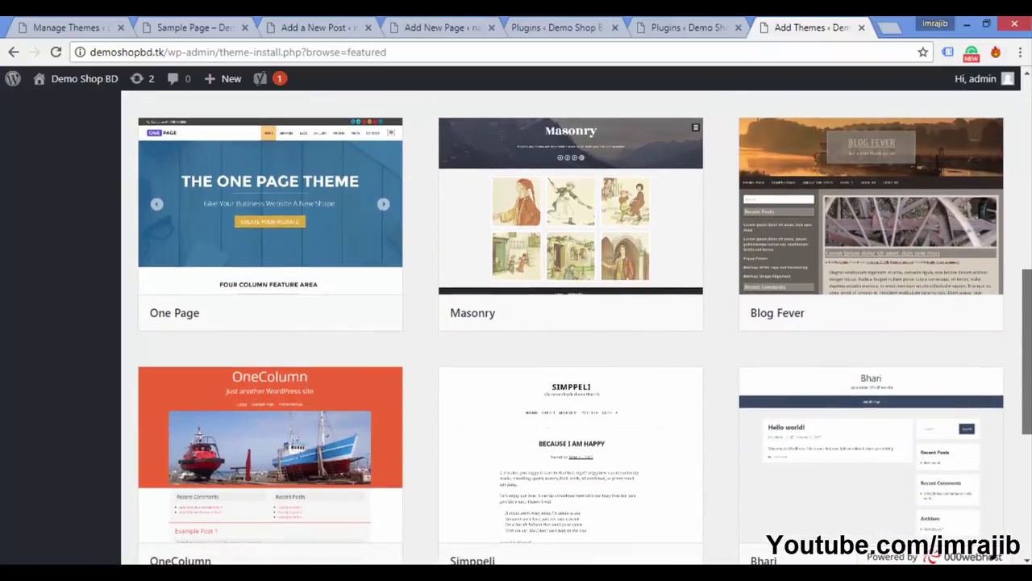
pyautogui.moveTo(1026, 347); pyautogui.dragTo(1026, 468)
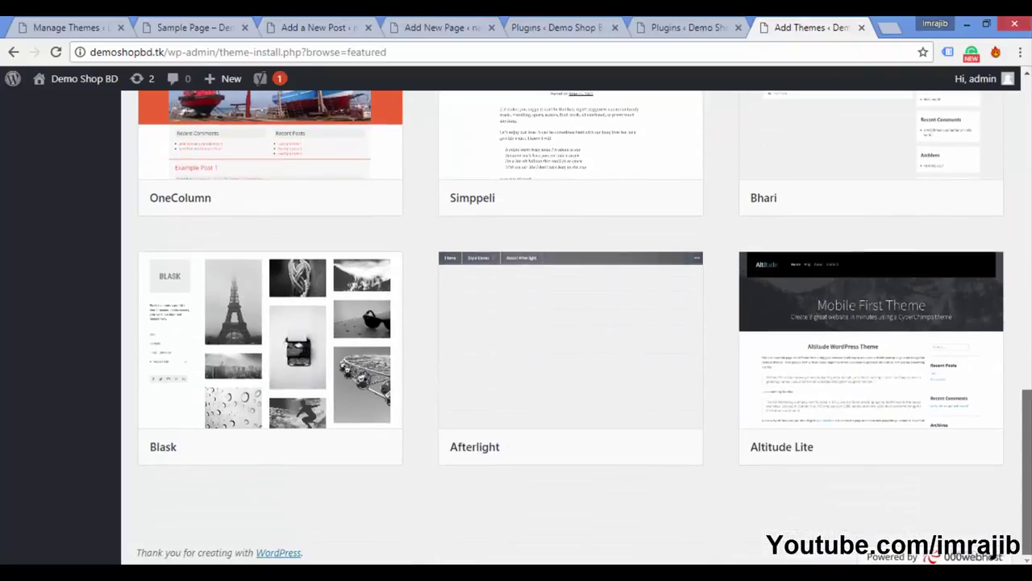
pyautogui.moveTo(1021, 385); pyautogui.dragTo(990, 107)
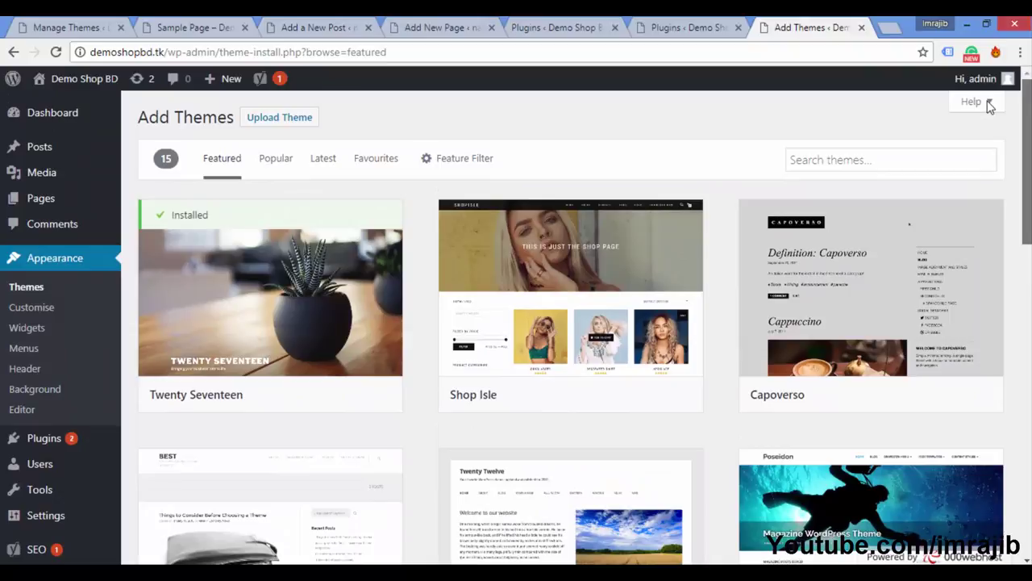
pyautogui.click(863, 162)
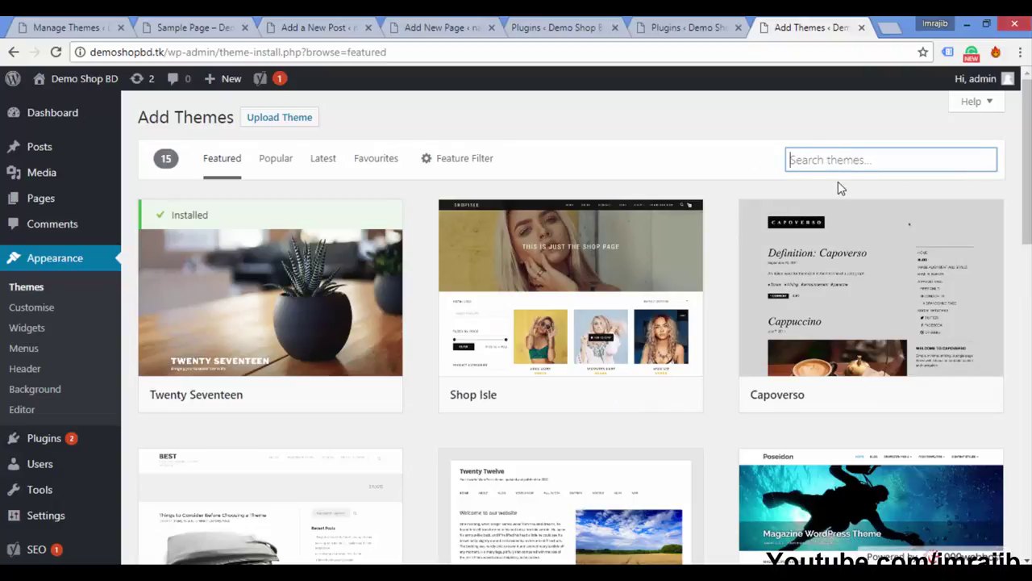
pyautogui.moveTo(1028, 156)
pyautogui.mouseDown()
pyautogui.moveTo(1030, 295)
pyautogui.moveTo(1028, 161)
pyautogui.mouseUp()
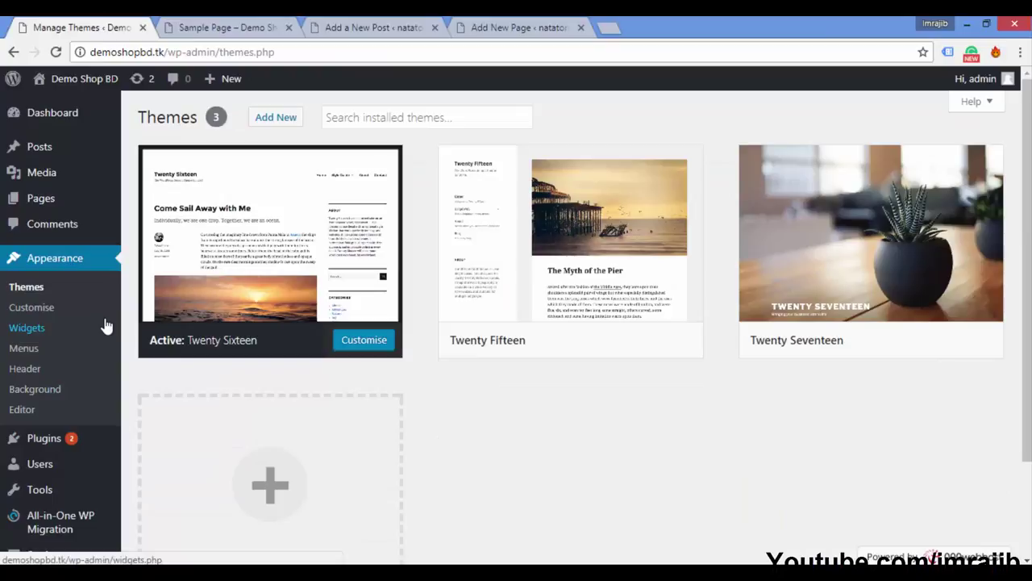
# Step: Try to open the Installed Plugins page in a new browser tab, and return to the Manage Themes page
pyautogui.moveTo(22, 442)
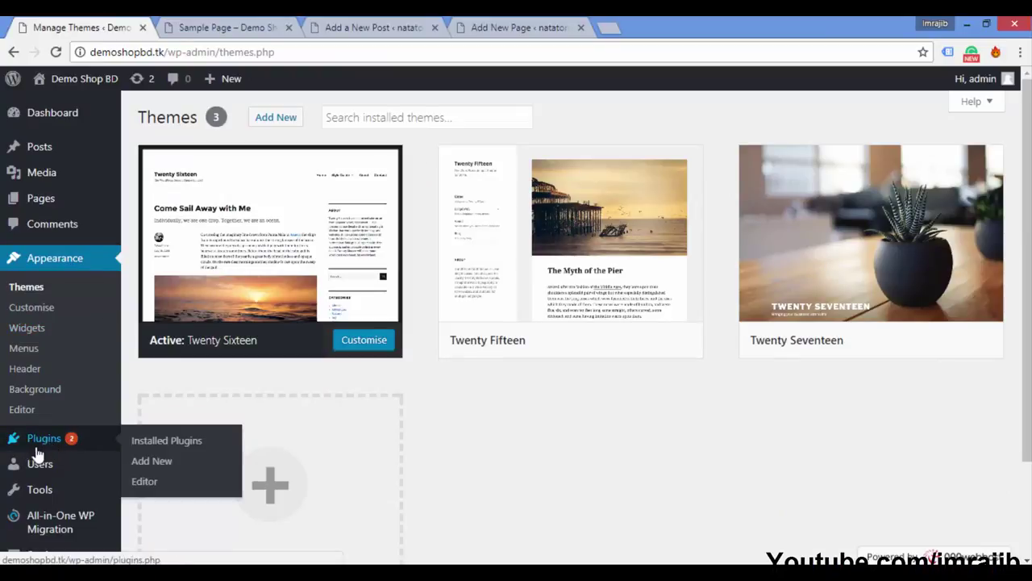
pyautogui.rightClick(171, 448)
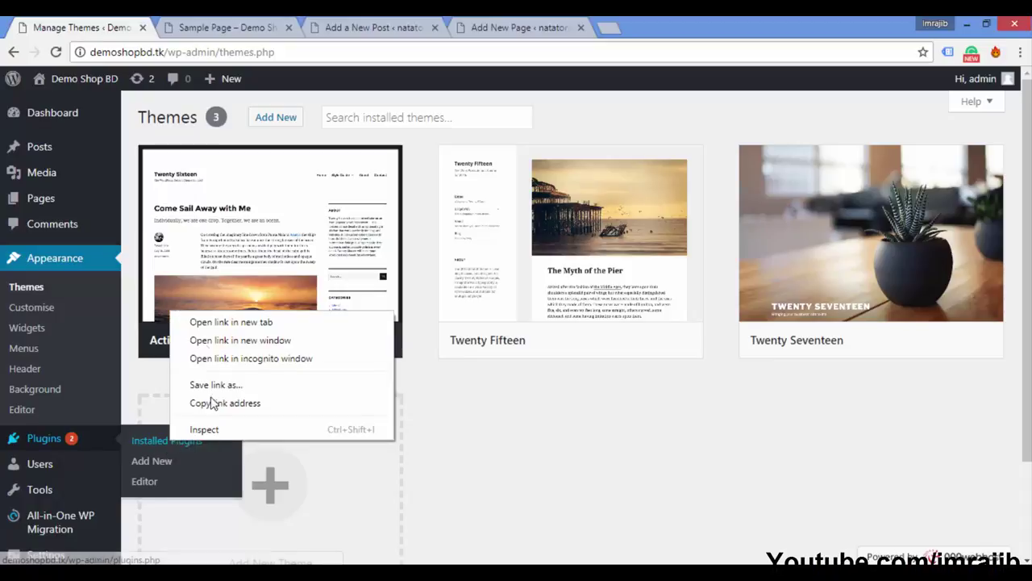
pyautogui.click(200, 319)
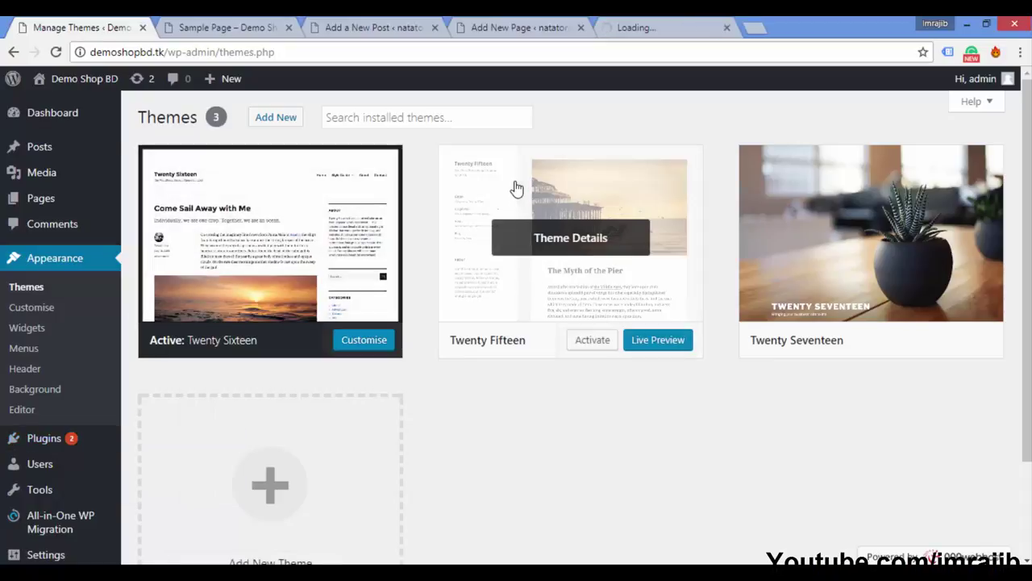
pyautogui.click(646, 31)
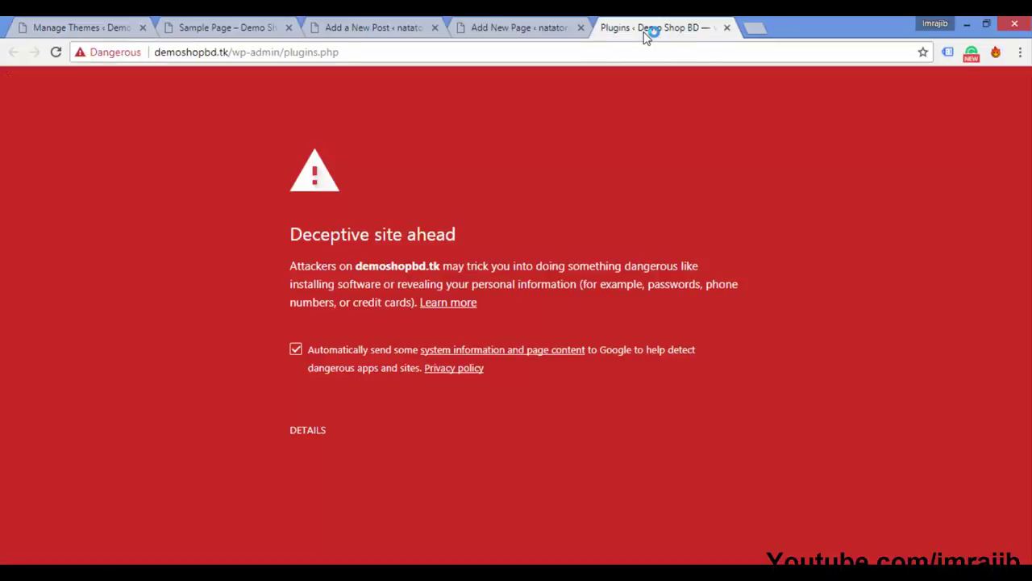
pyautogui.click(81, 29)
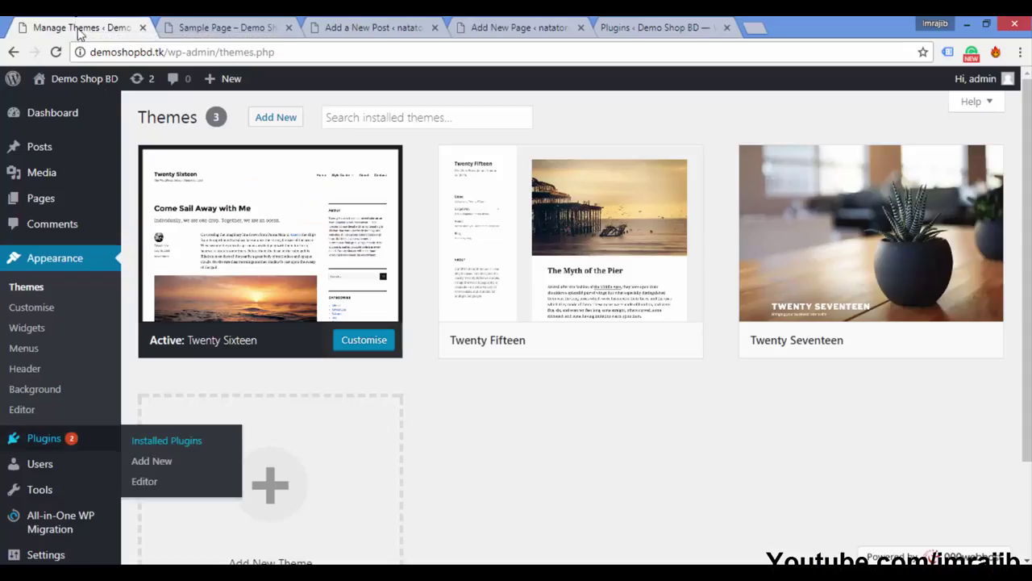
# Step: Open the Installed Plugins page in another new tab and deactivate the All-in-One WP Migration plugin
pyautogui.click(144, 440)
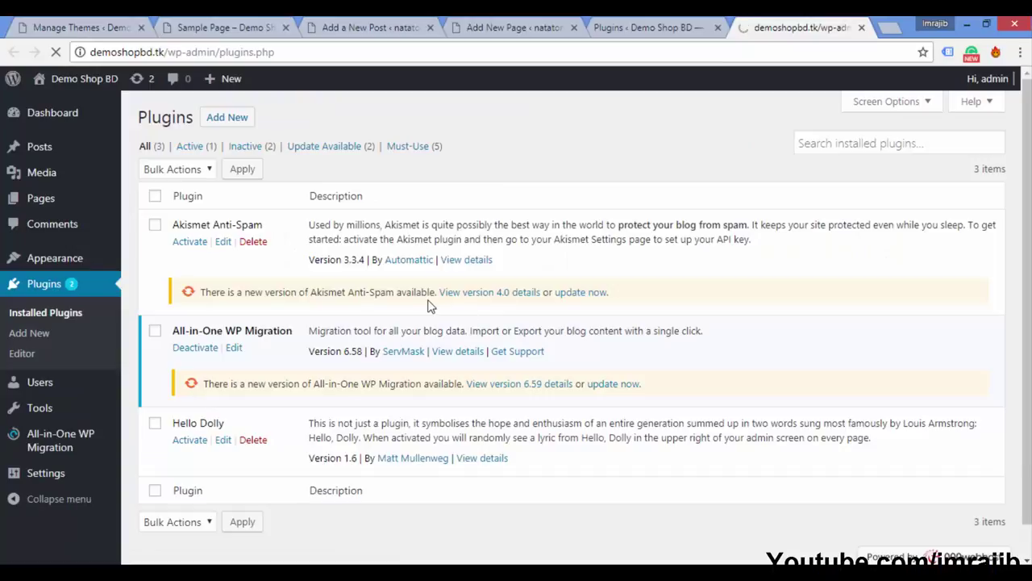
pyautogui.click(155, 331)
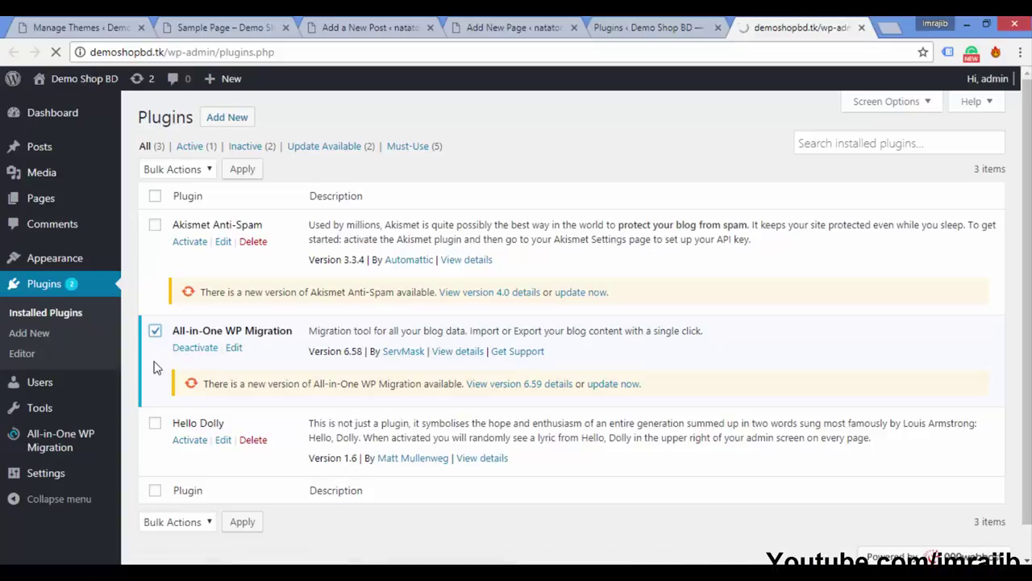
pyautogui.click(204, 352)
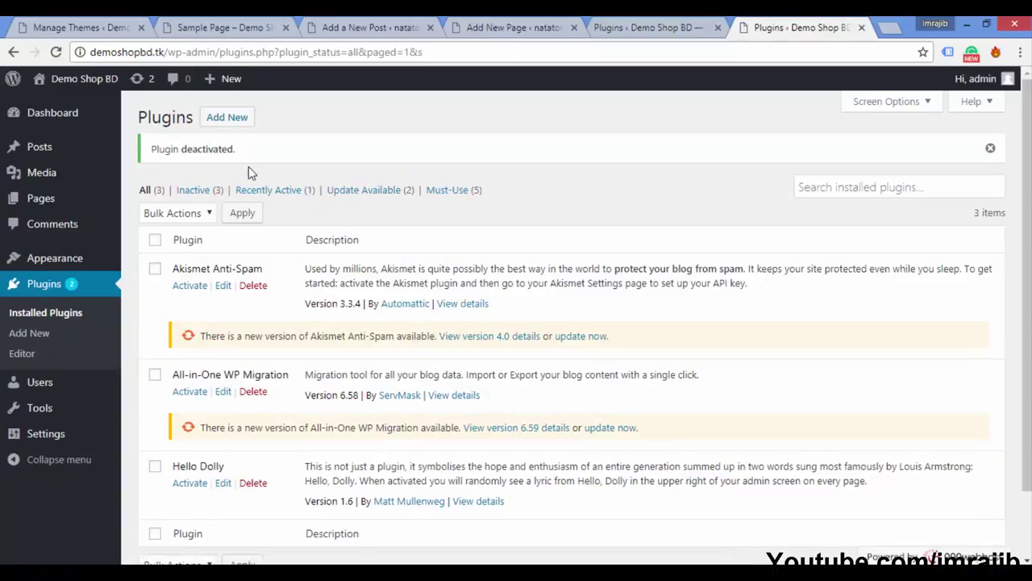
# Step: Search the plugins available to add for "seo", and install and activate Yoast SEO
pyautogui.click(230, 123)
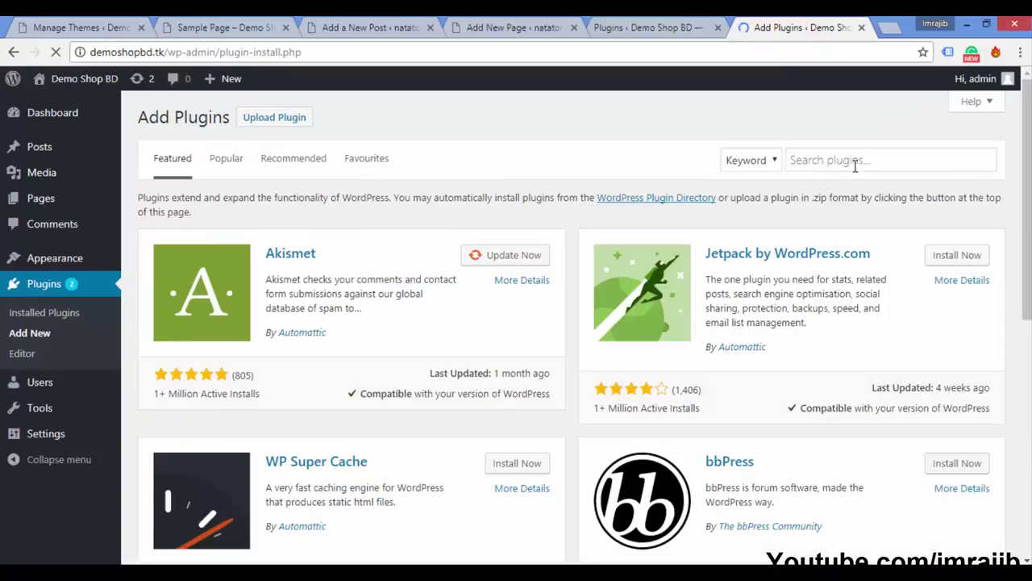
pyautogui.click(855, 160)
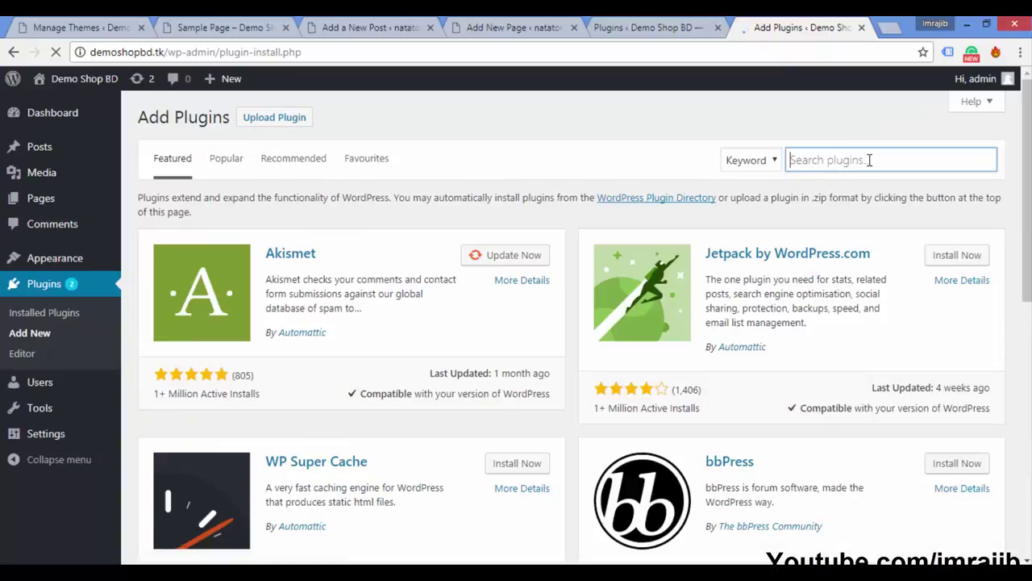
pyautogui.write('seo')
pyautogui.press('Return')
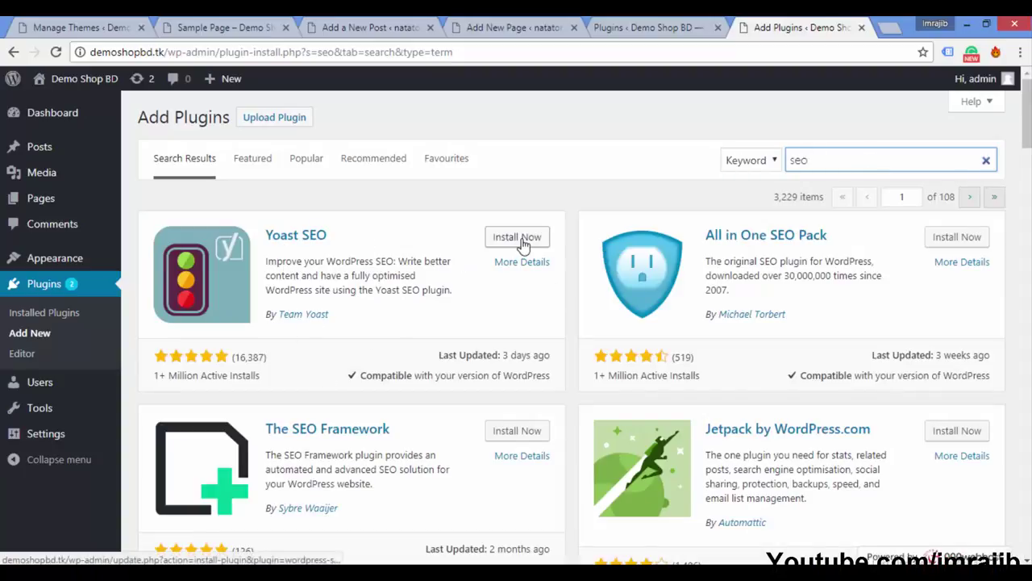
pyautogui.scroll(-20, 551, 246)
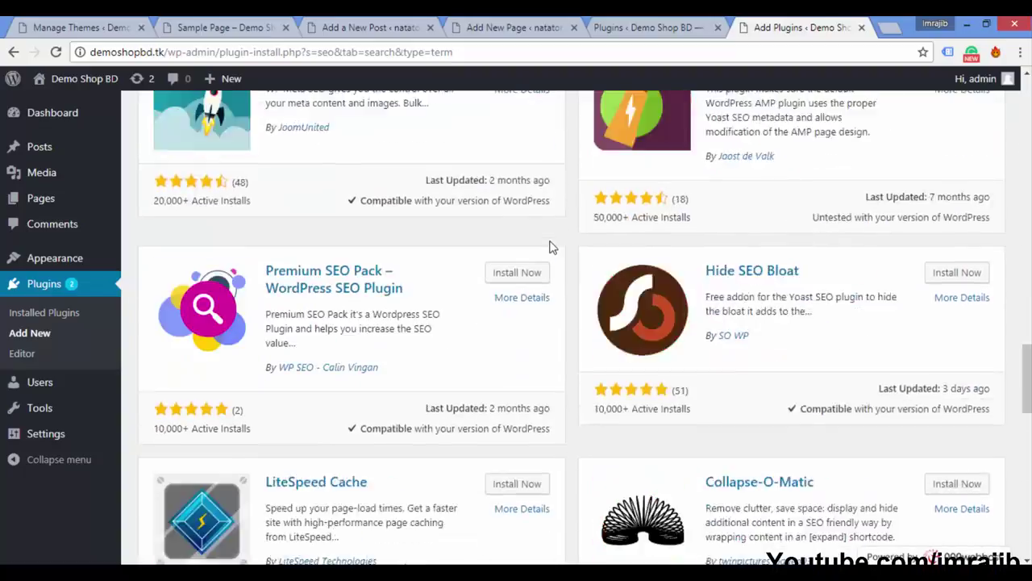
pyautogui.scroll(20, 551, 246)
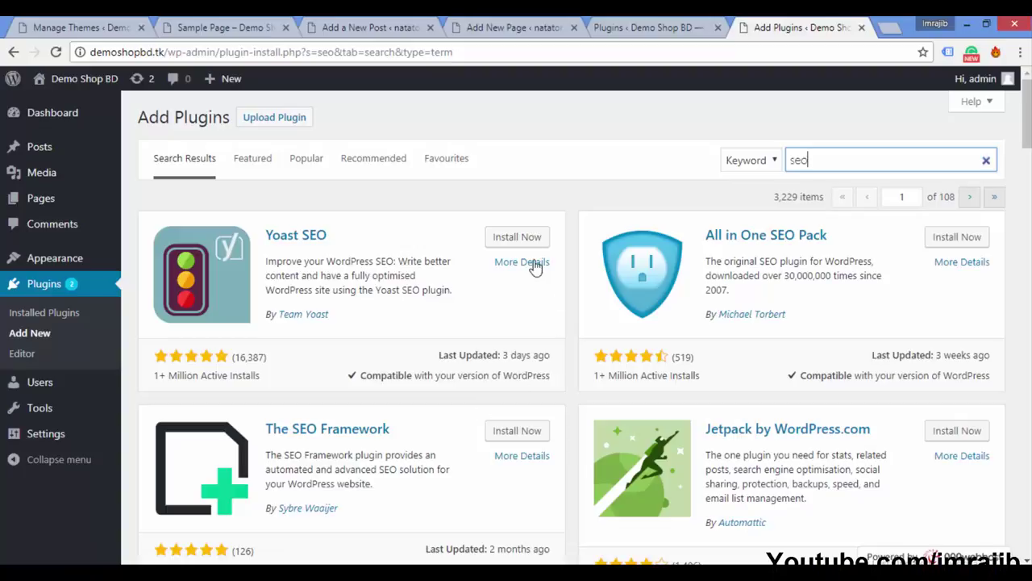
pyautogui.click(519, 240)
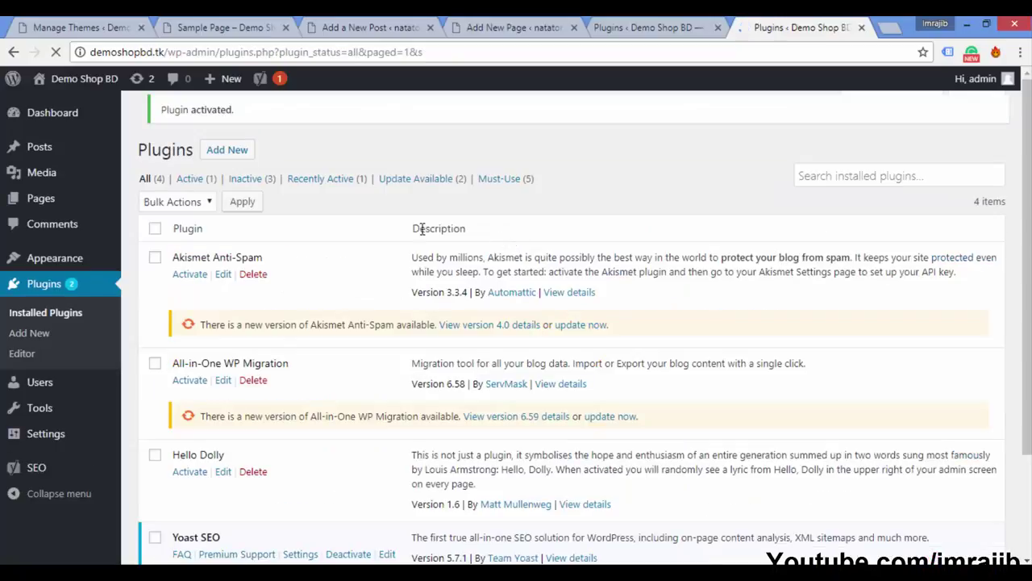
pyautogui.scroll(-3, 353, 325)
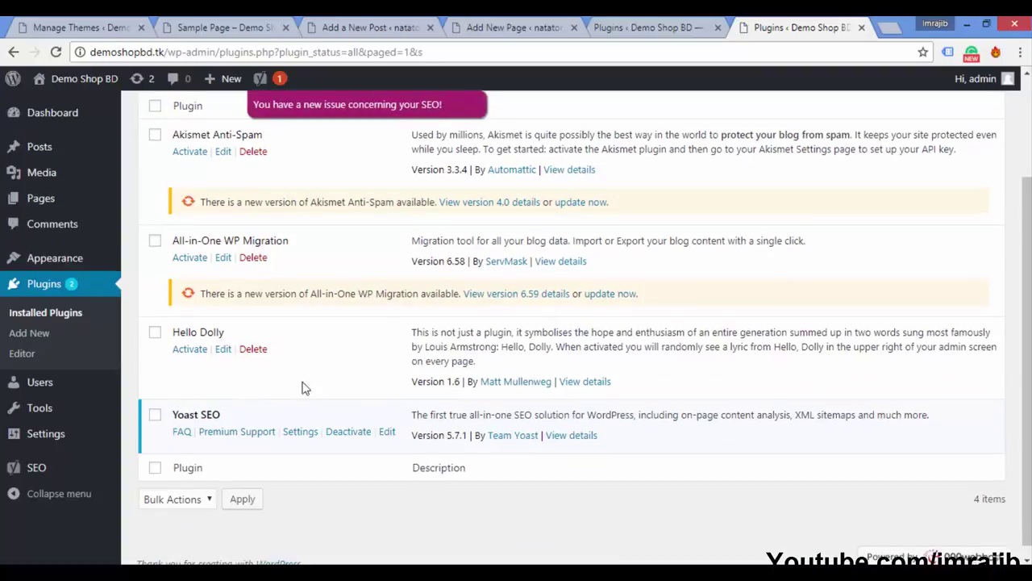
pyautogui.scroll(3, 379, 250)
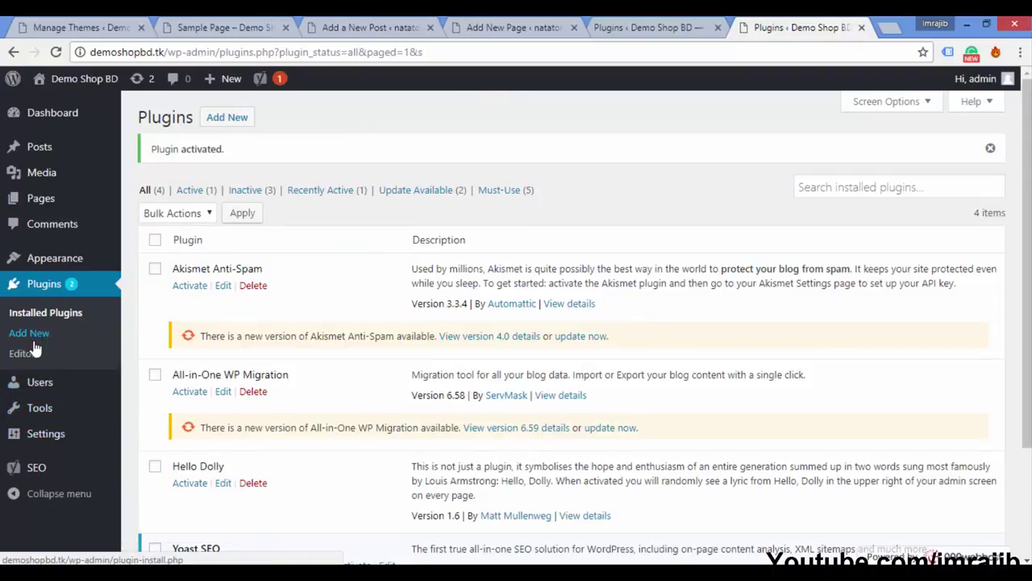
# Step: Look over the Users, Tools and Settings options, and review the General Settings page in a new tab from start to end
pyautogui.moveTo(44, 388)
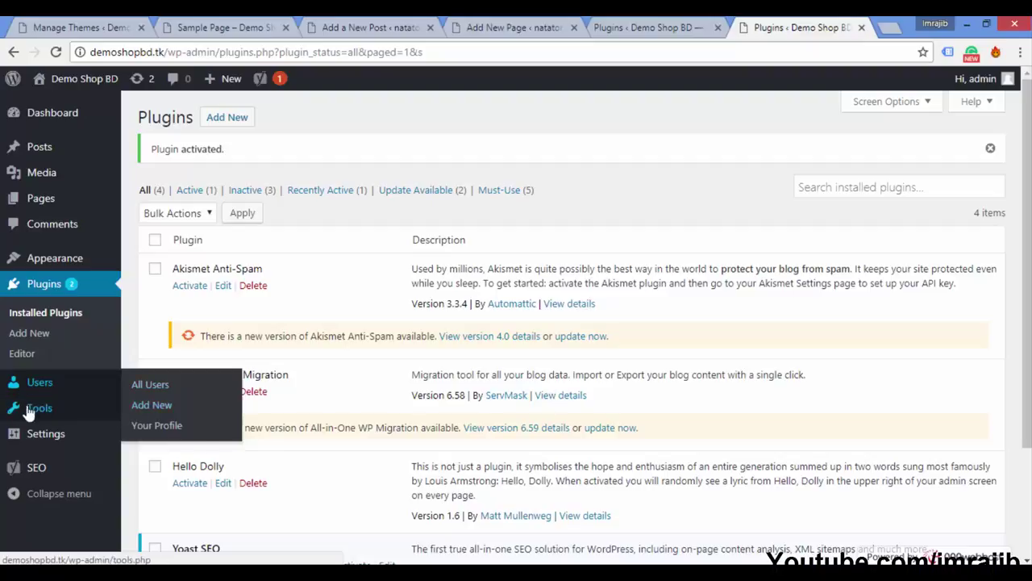
pyautogui.moveTo(21, 409)
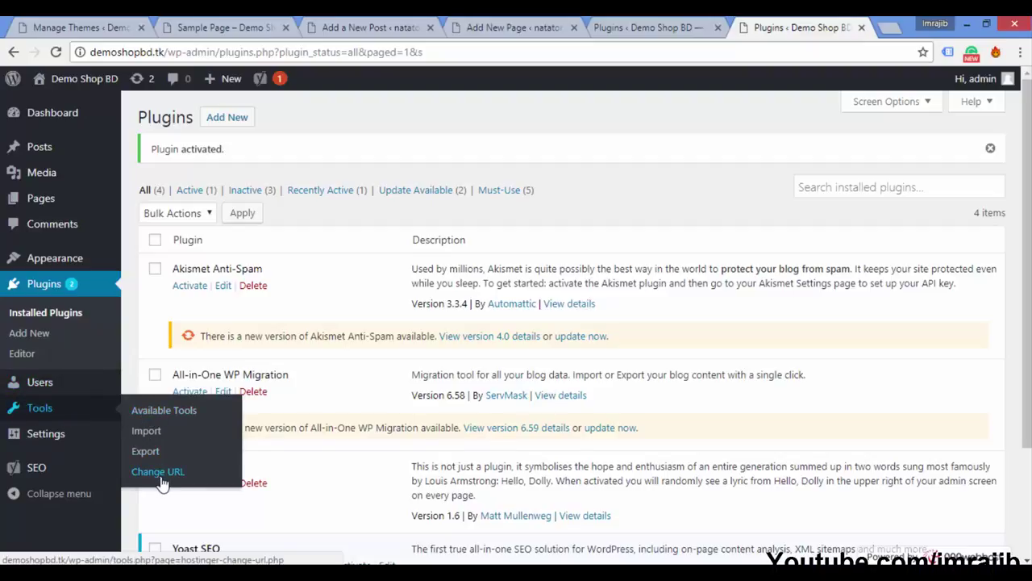
pyautogui.moveTo(58, 413)
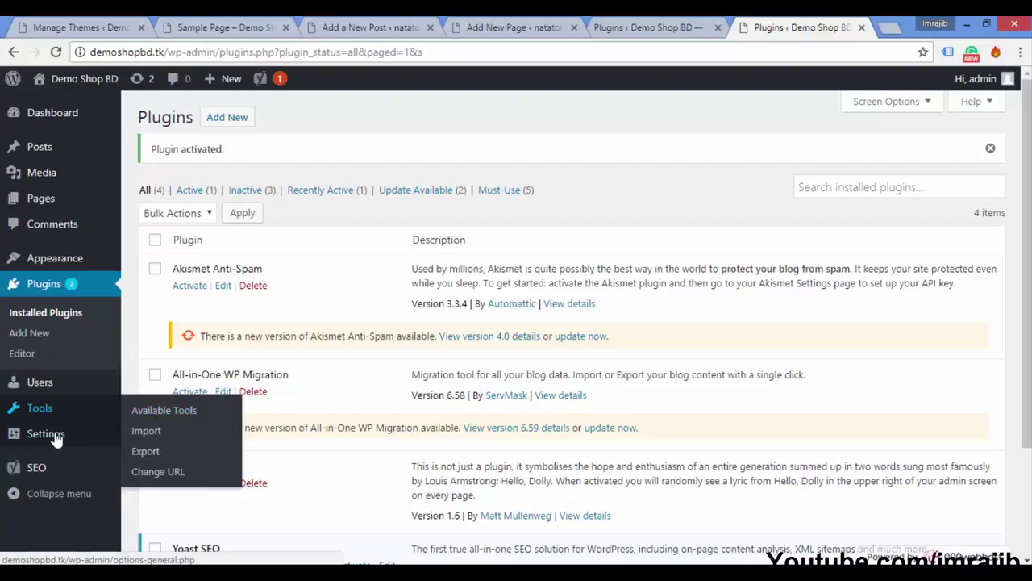
pyautogui.moveTo(56, 438)
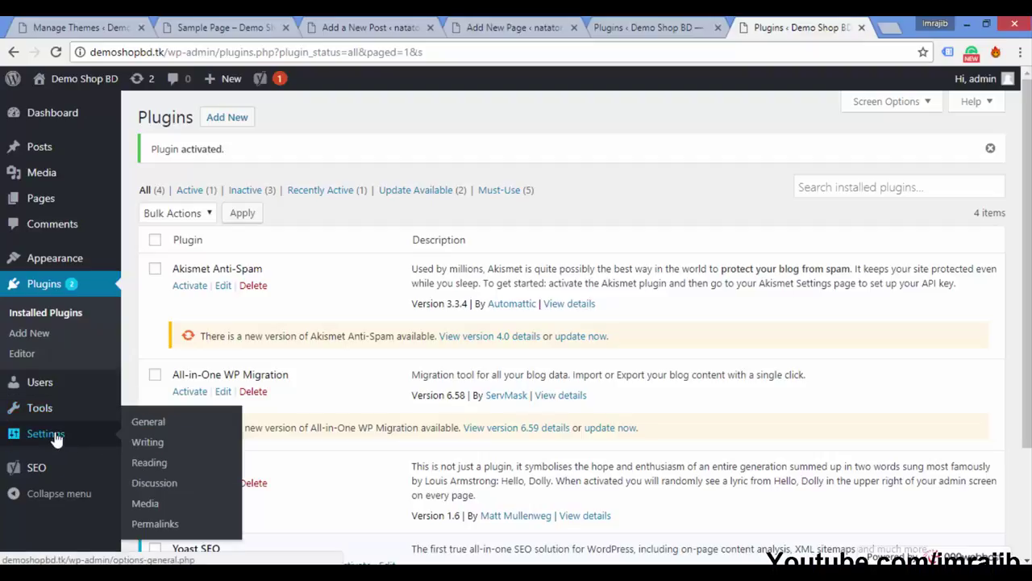
pyautogui.rightClick(148, 421)
pyautogui.click(176, 430)
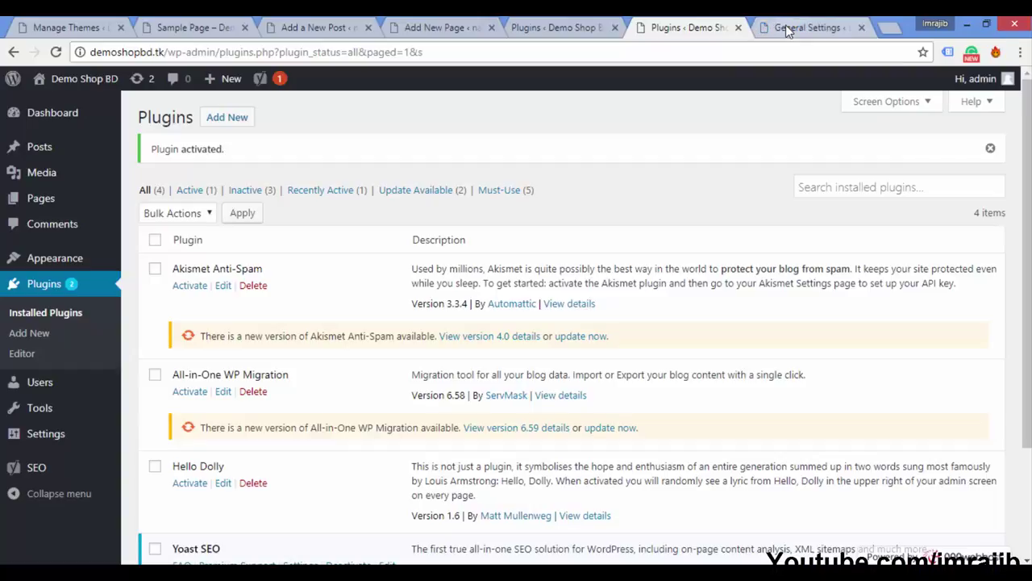
pyautogui.click(788, 30)
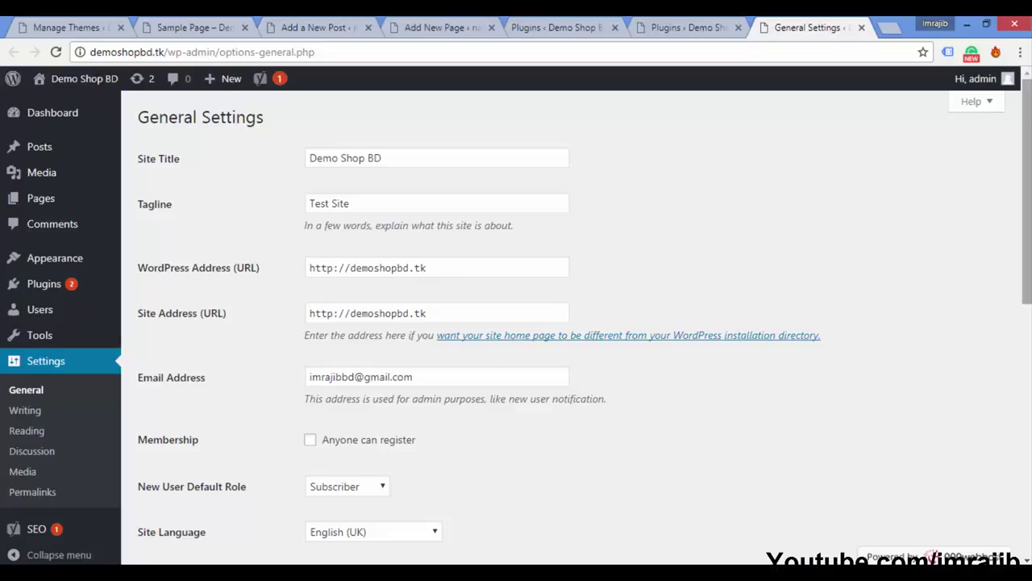
pyautogui.scroll(-4, 584, 328)
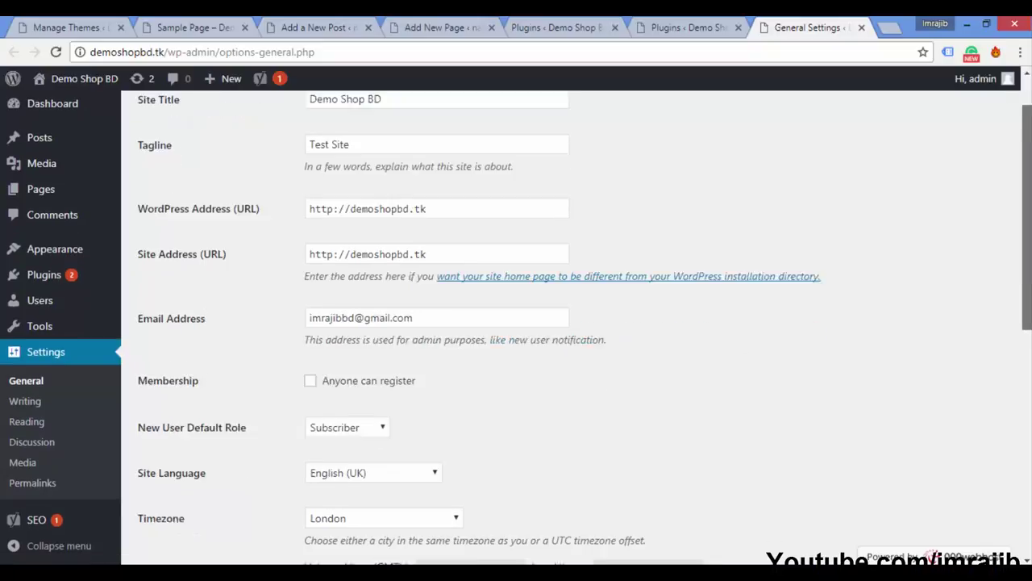
pyautogui.scroll(-4, 584, 327)
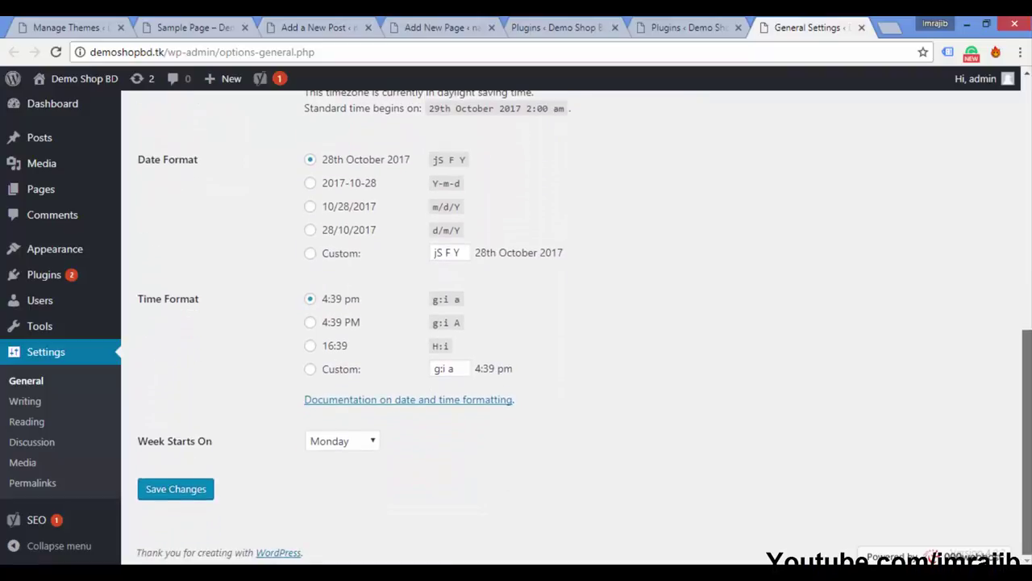
pyautogui.moveTo(1026, 454); pyautogui.dragTo(991, 192)
pyautogui.scroll(-6, 983, 210)
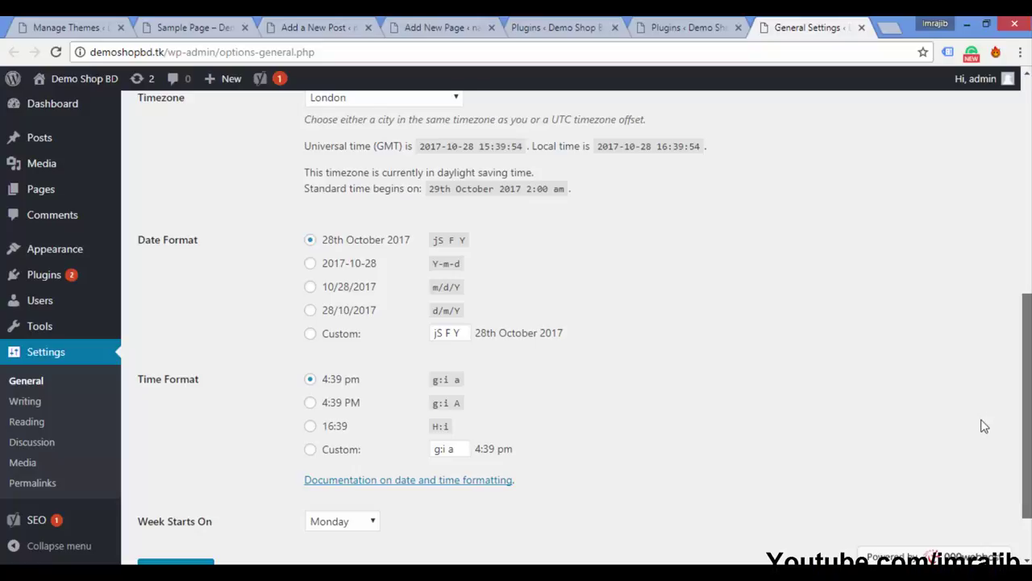
pyautogui.scroll(-1, 996, 448)
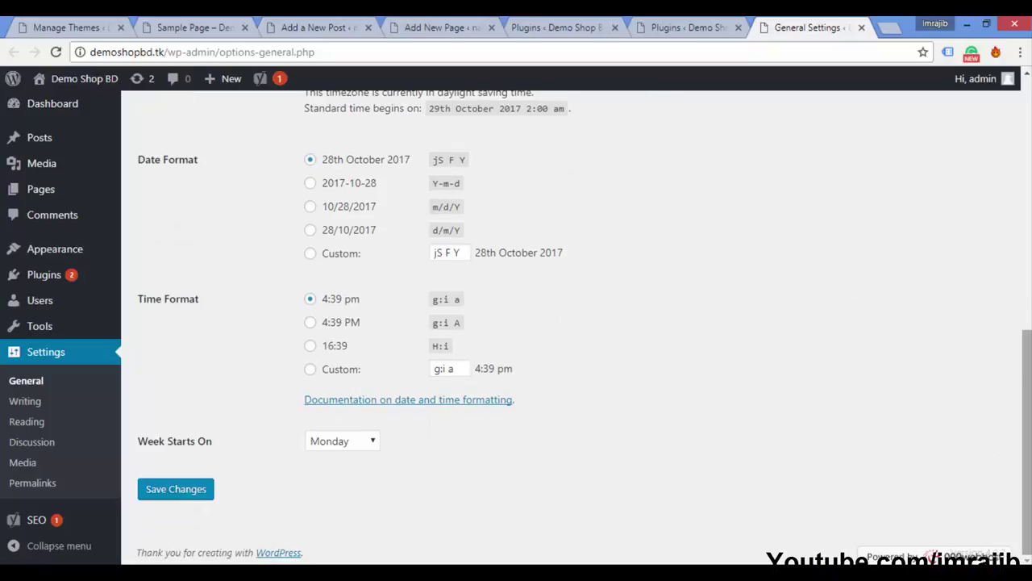
# Step: Change the site's permalink structure to Post name and save the change
pyautogui.click(32, 483)
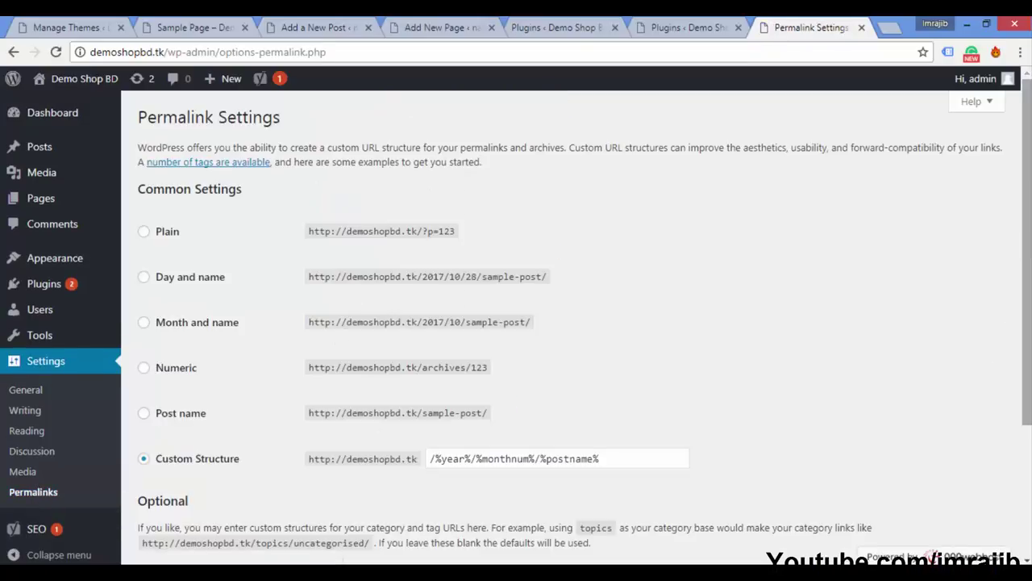
pyautogui.scroll(-2, 576, 323)
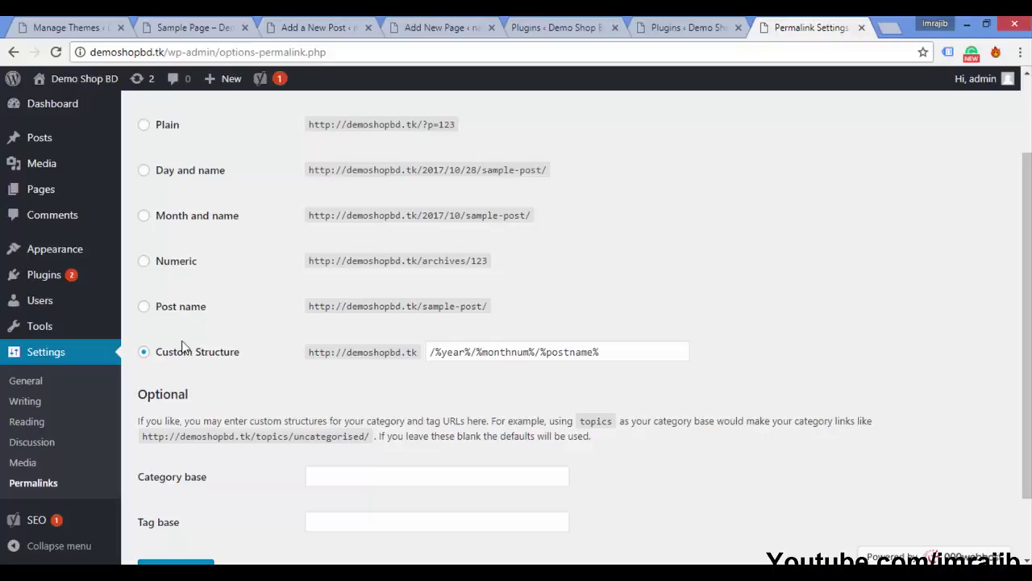
pyautogui.click(142, 311)
pyautogui.scroll(-2, 261, 334)
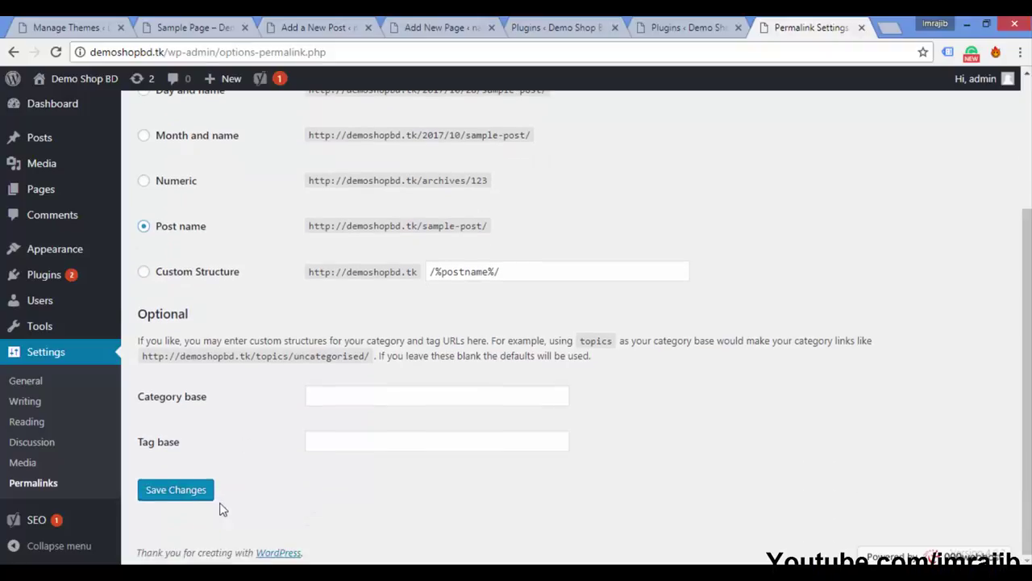
pyautogui.click(198, 501)
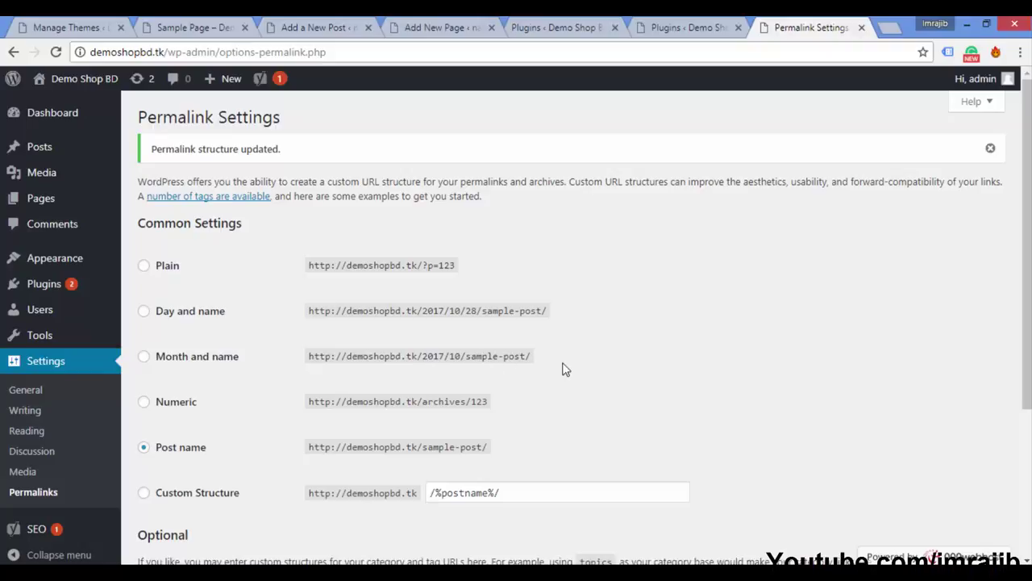
pyautogui.scroll(-3, 76, 380)
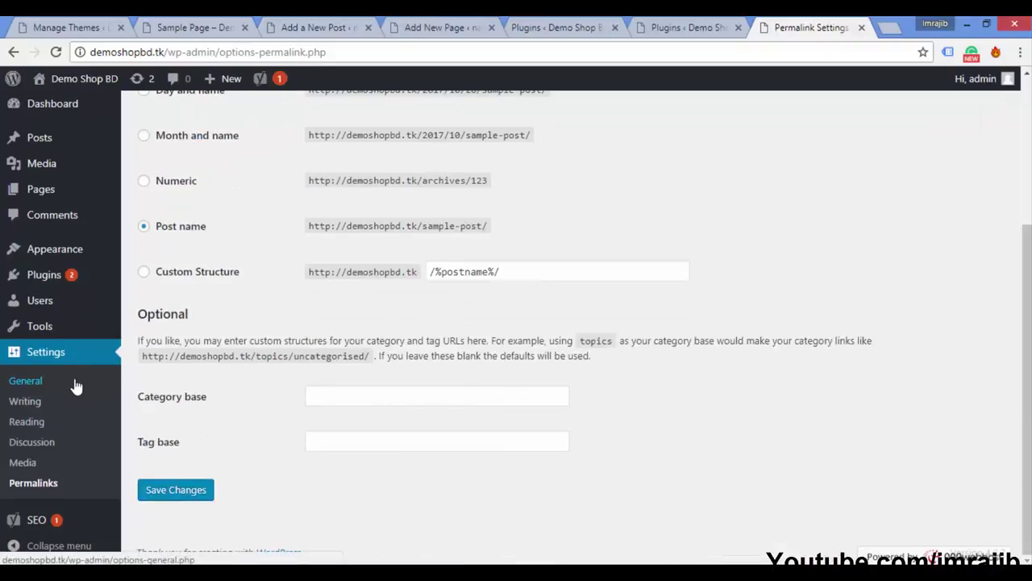
pyautogui.scroll(3, 75, 386)
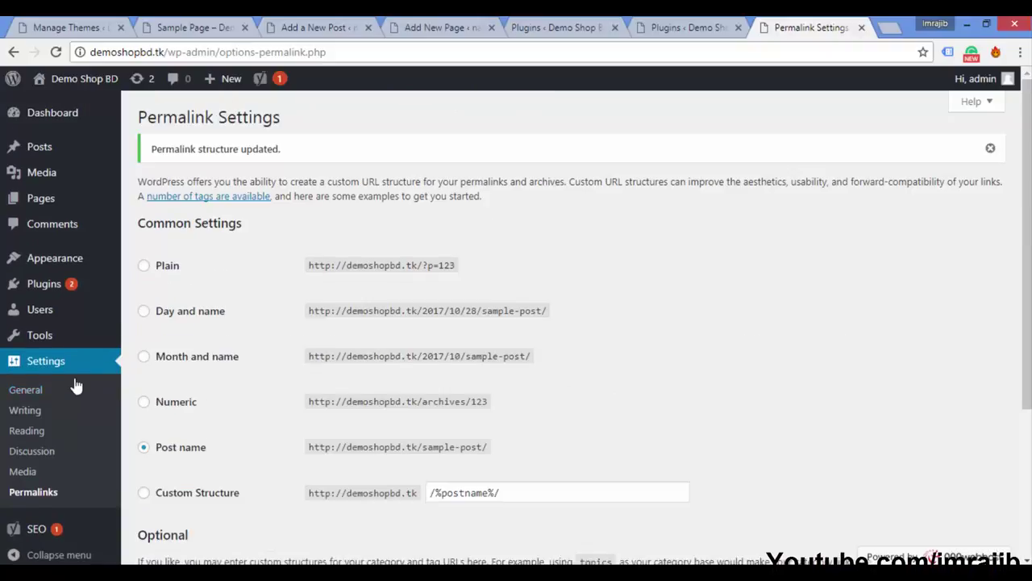